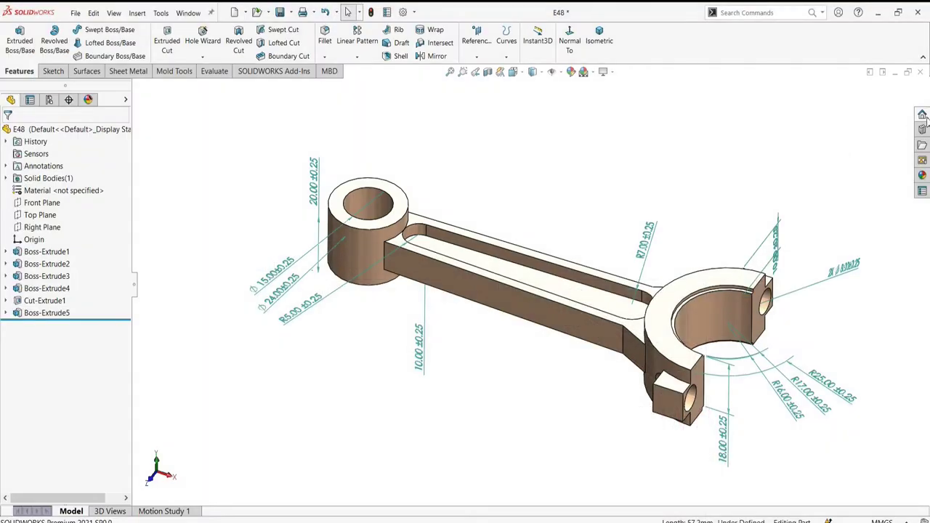
- Create a new blank part document from the Welcome dialog in the Resources pane
left_click(925, 116)
left_click(827, 102)
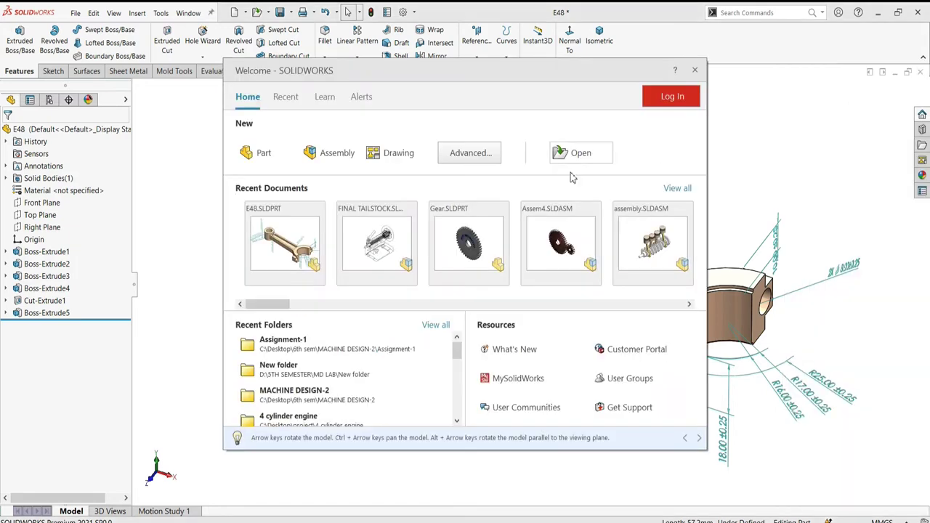
left_click(258, 153)
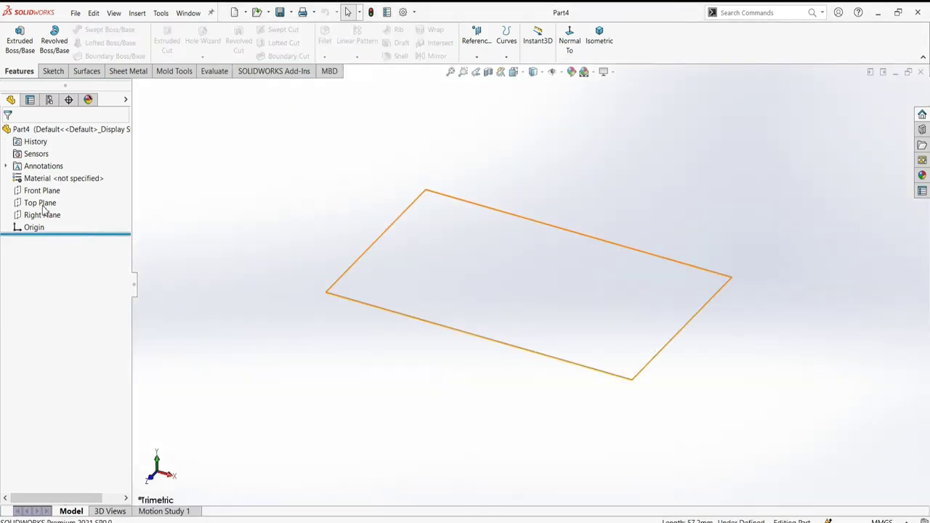
- Start a sketch on the Top Plane with a horizontal centerline through the origin
left_click(40, 202)
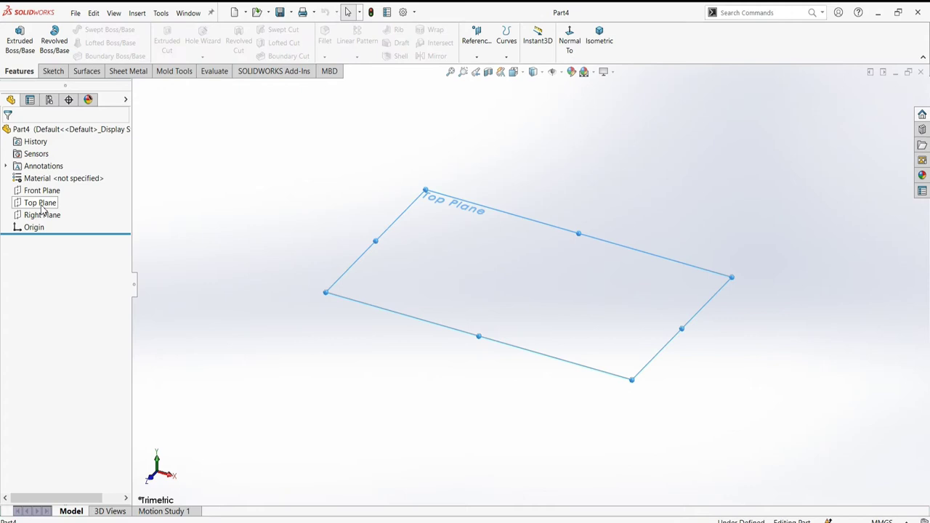
left_click(49, 190)
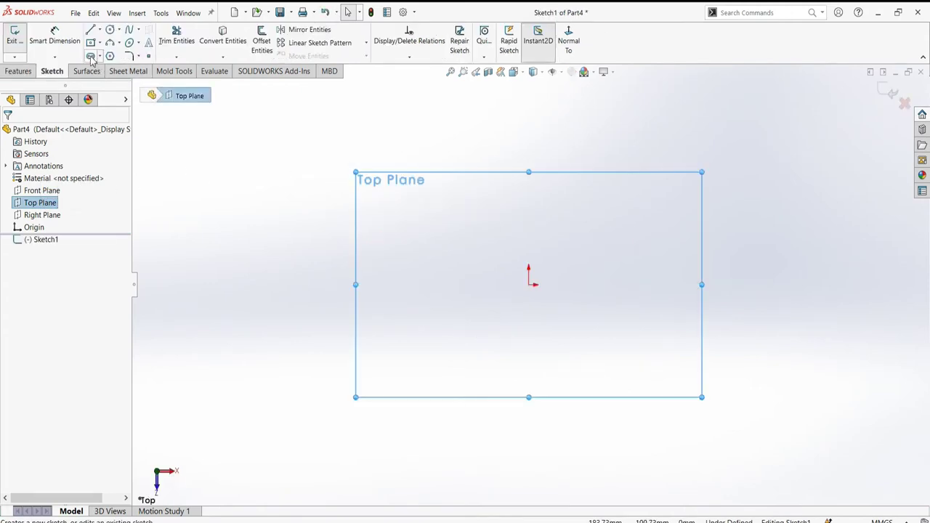
left_click(100, 30)
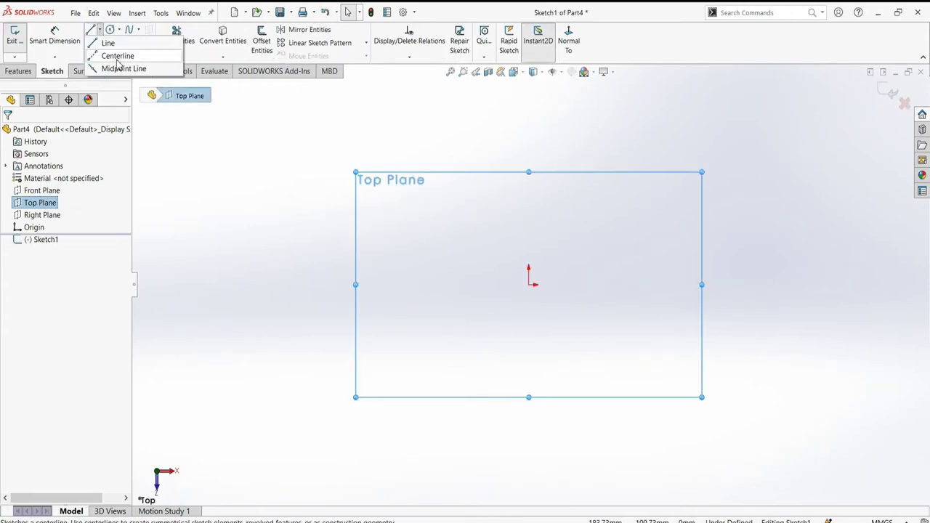
left_click(116, 58)
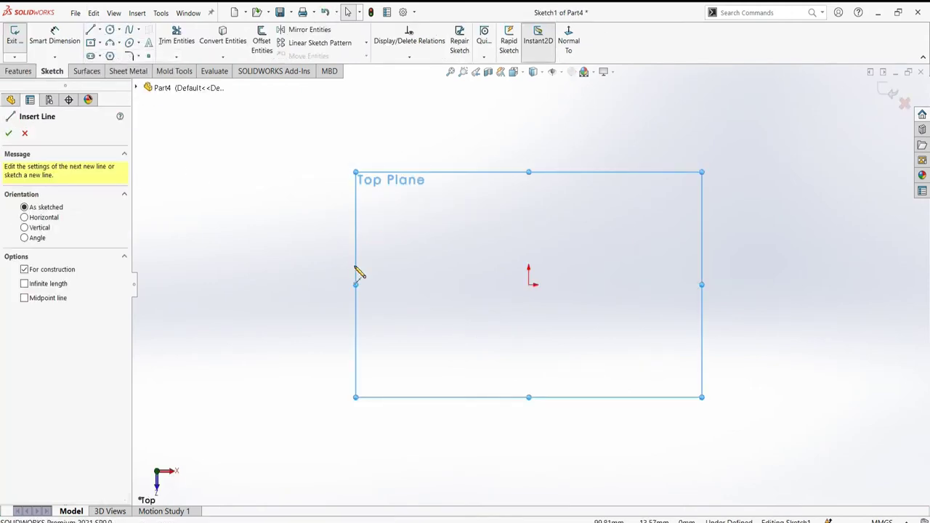
left_click(398, 284)
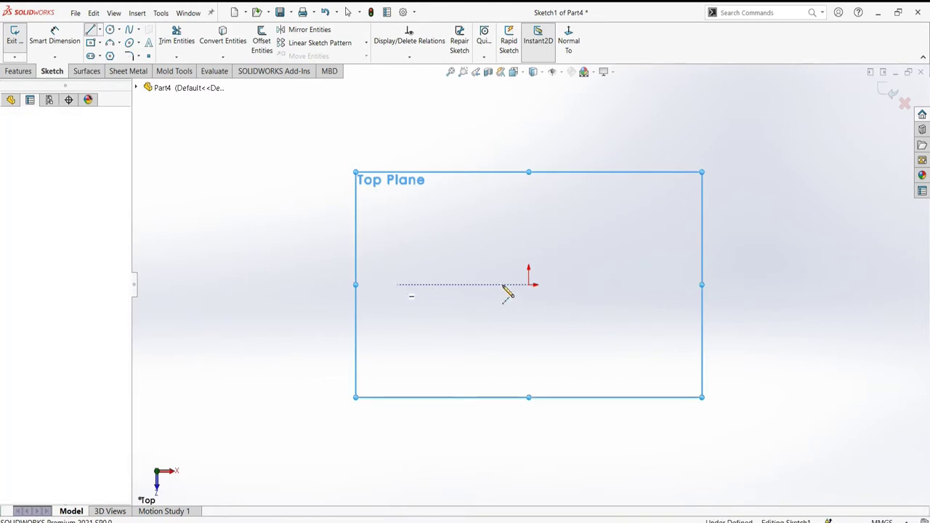
right_click(667, 298)
left_click(711, 349)
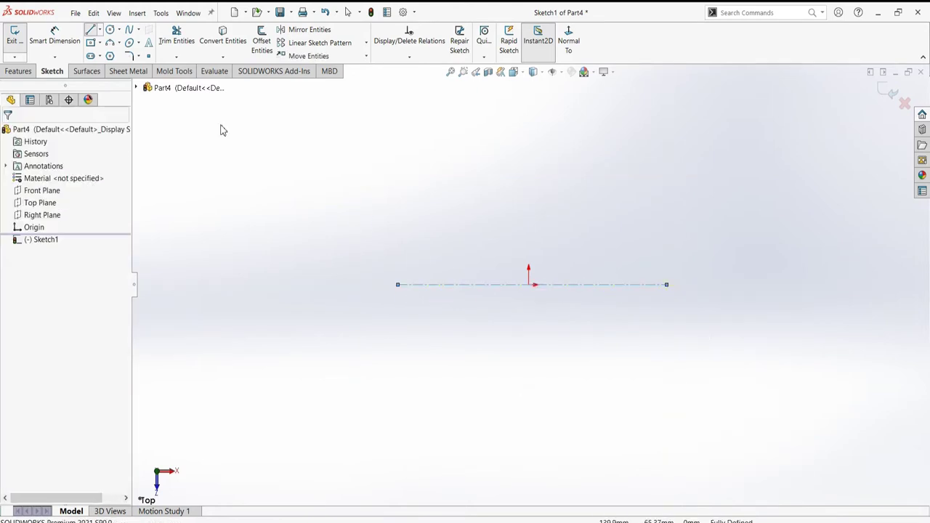
- Dimension the centerline to 120 mm long
left_click(63, 45)
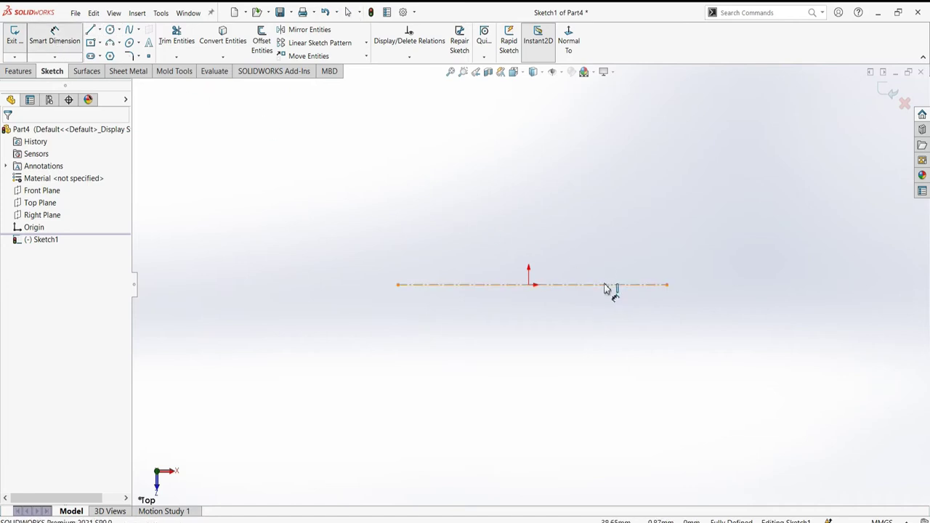
left_click(603, 284)
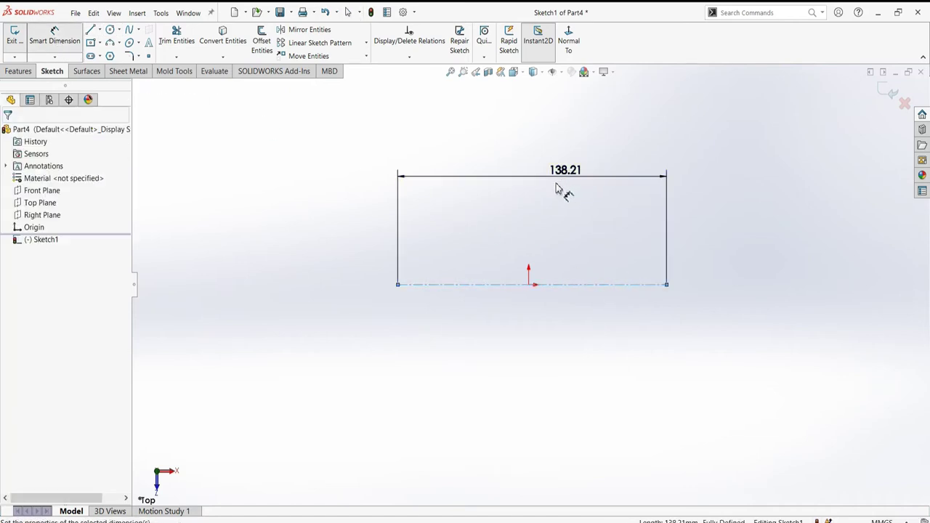
left_click(557, 191)
type("120")
key("Return")
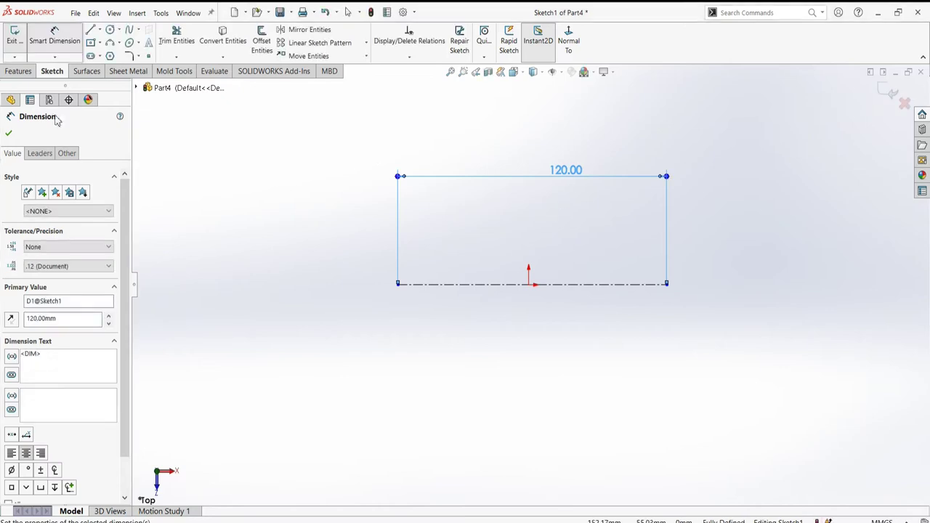
left_click(9, 135)
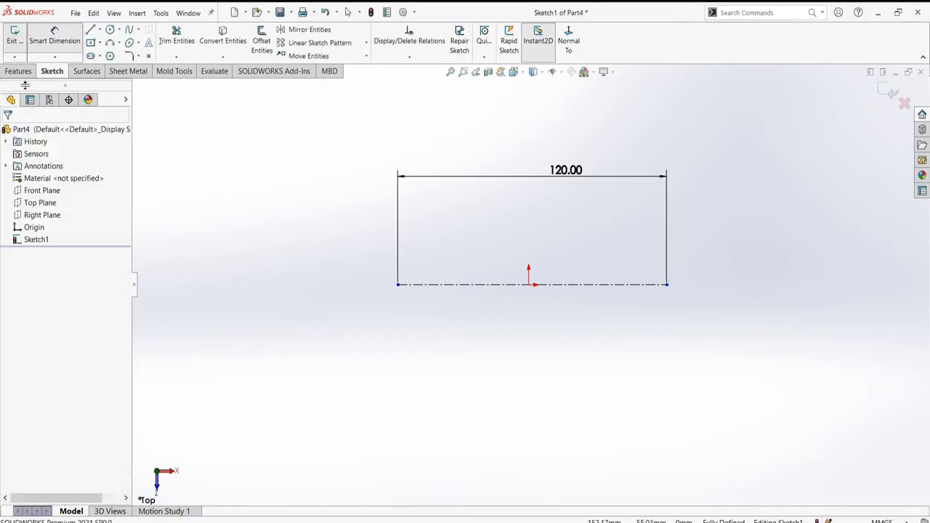
- Draw two concentric circles at the centerline's left end and three at its right end
left_click(109, 30)
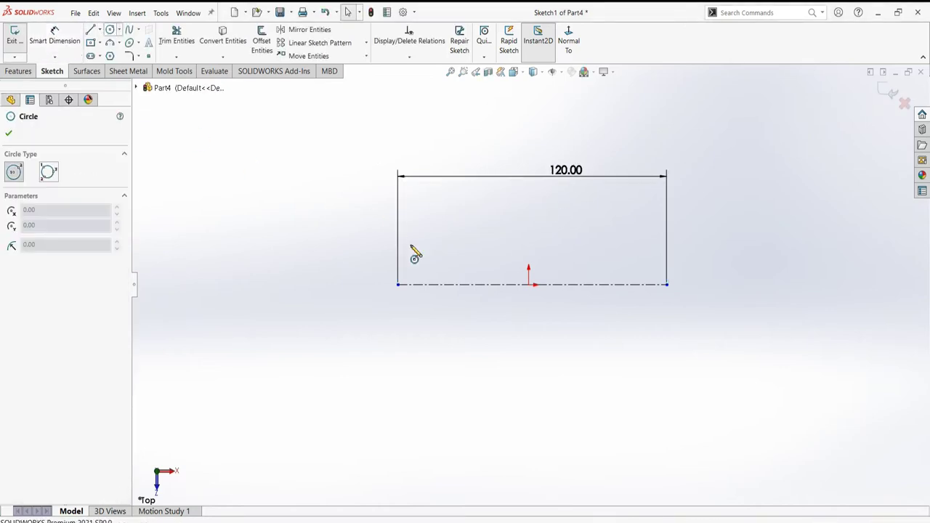
left_click(398, 284)
left_click(404, 309)
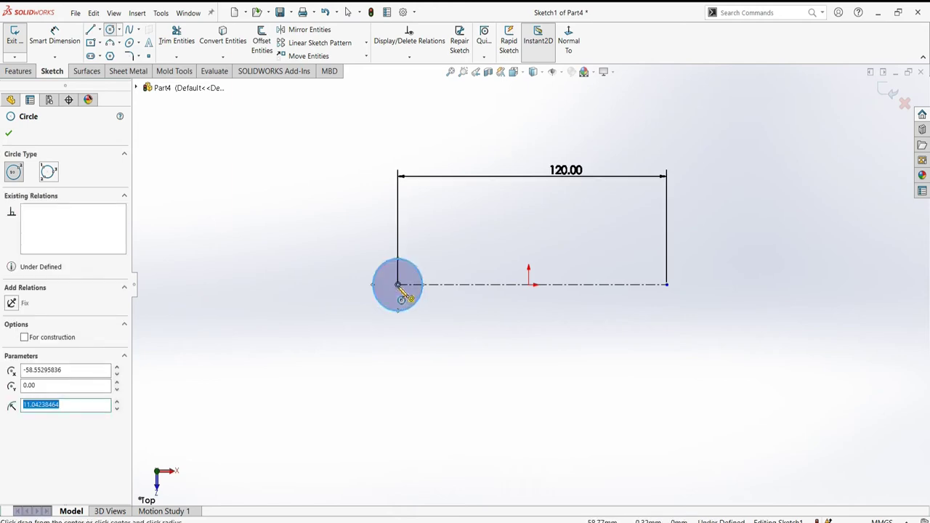
left_click(398, 285)
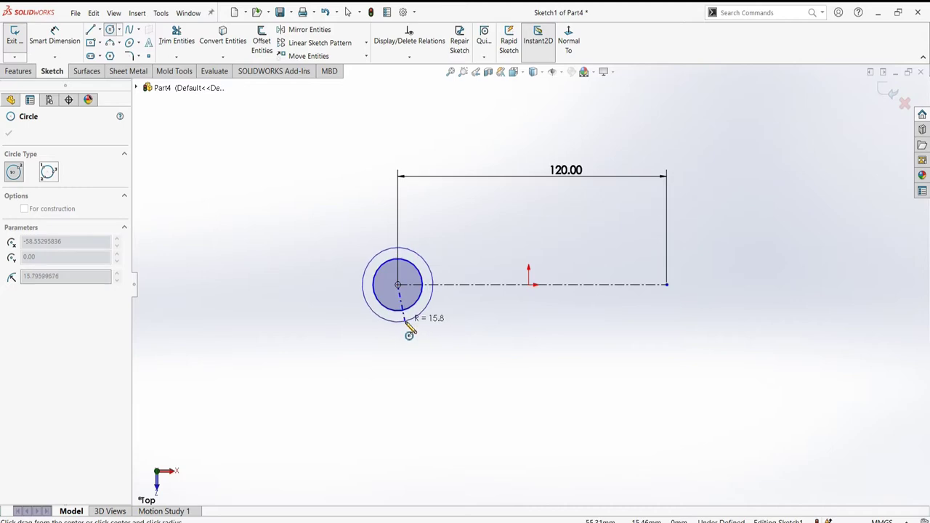
left_click(412, 329)
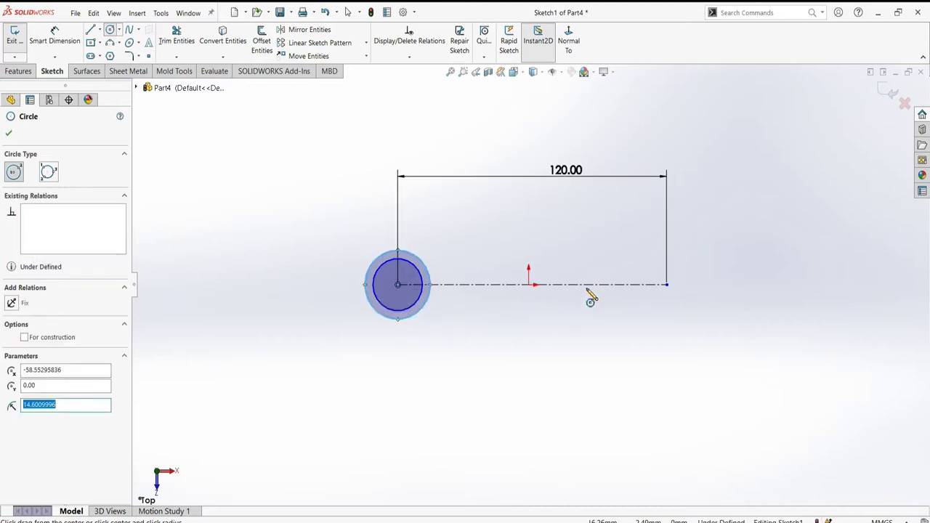
left_click(666, 285)
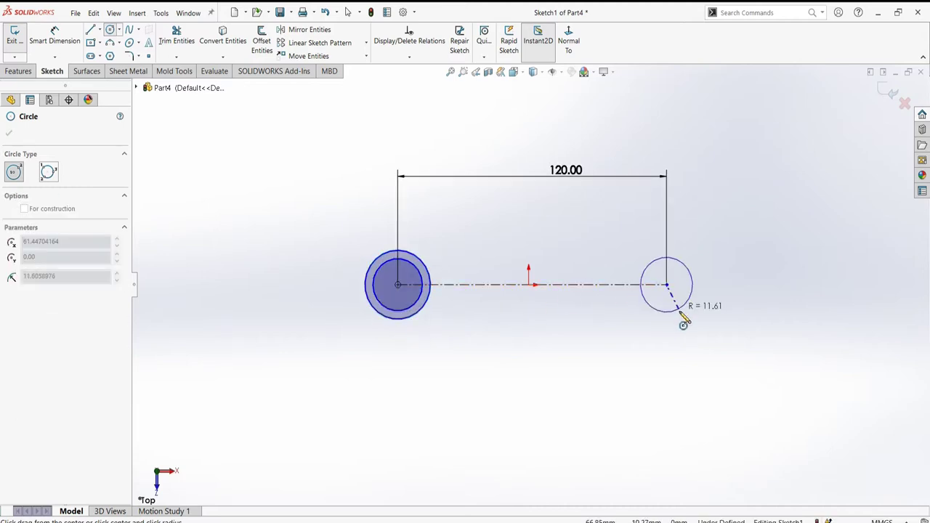
left_click(679, 302)
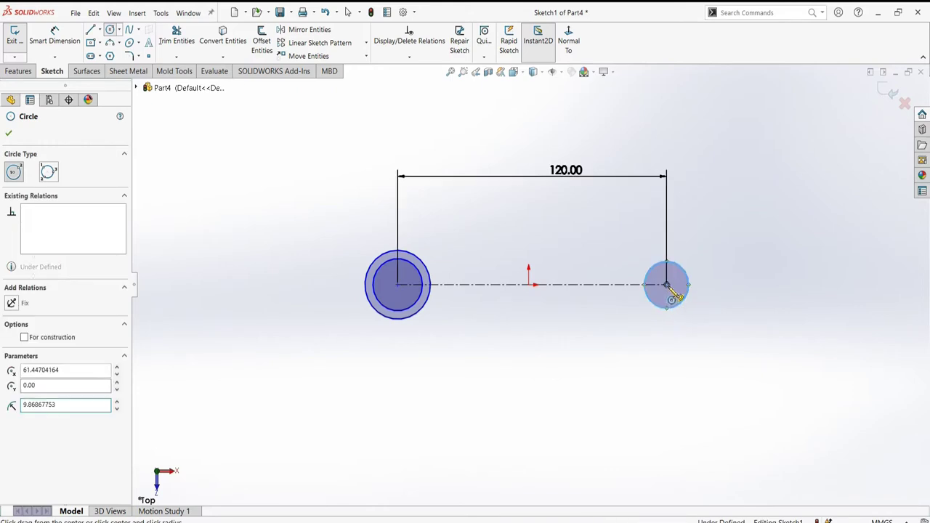
left_click(666, 285)
left_click(679, 313)
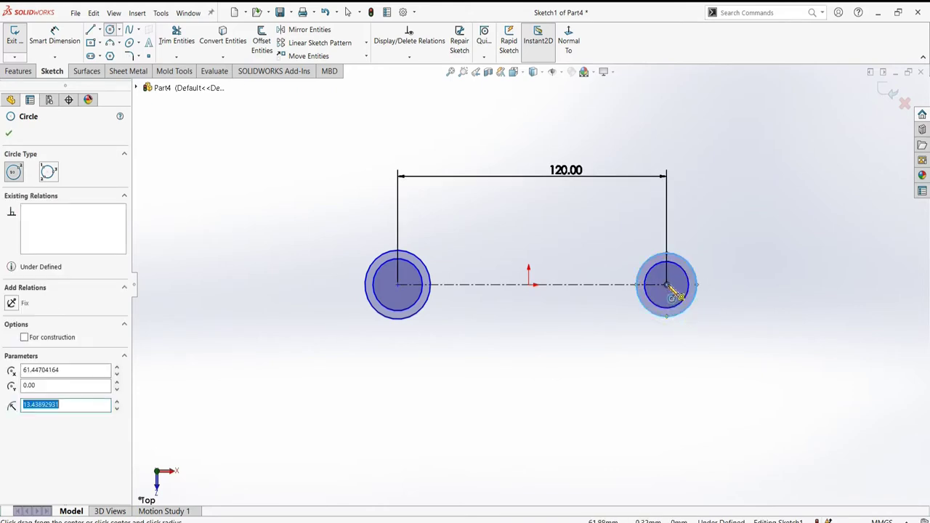
left_click(666, 285)
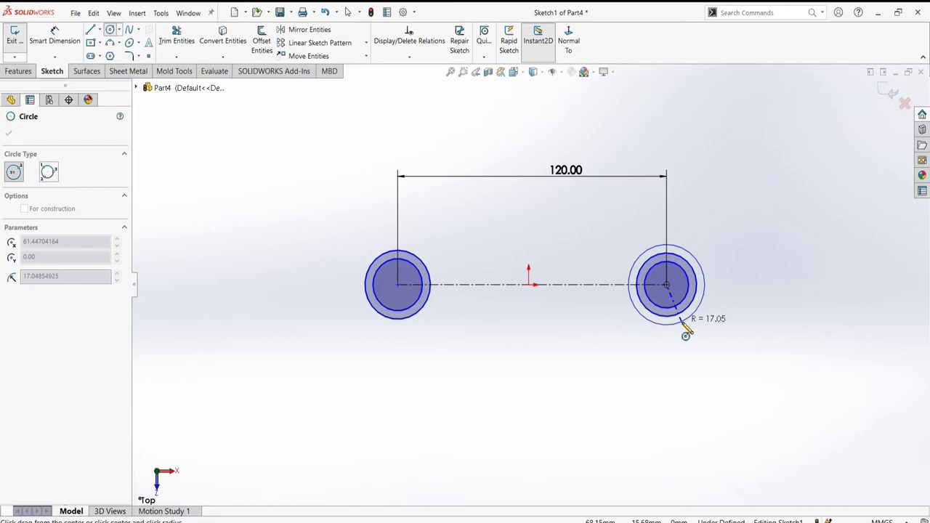
left_click(679, 321)
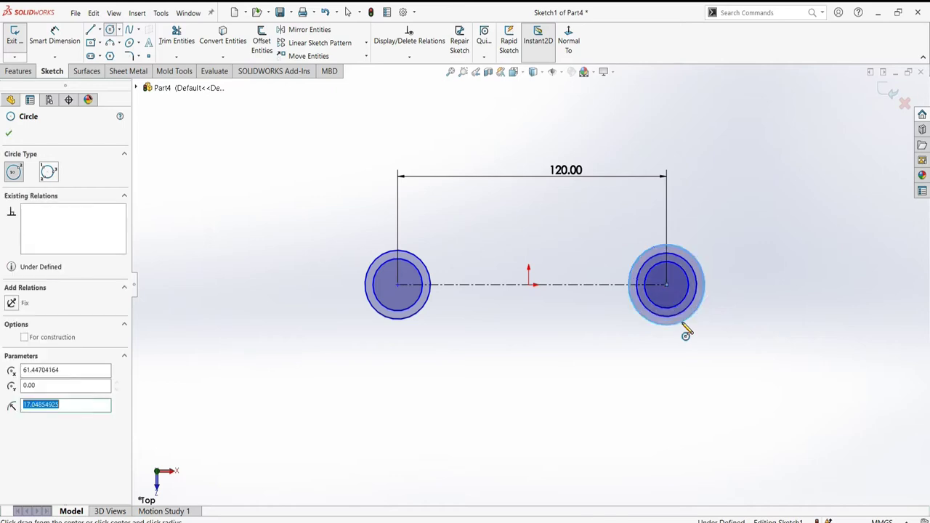
- Add two small circles on the centerline on either side of the origin
left_click(455, 285)
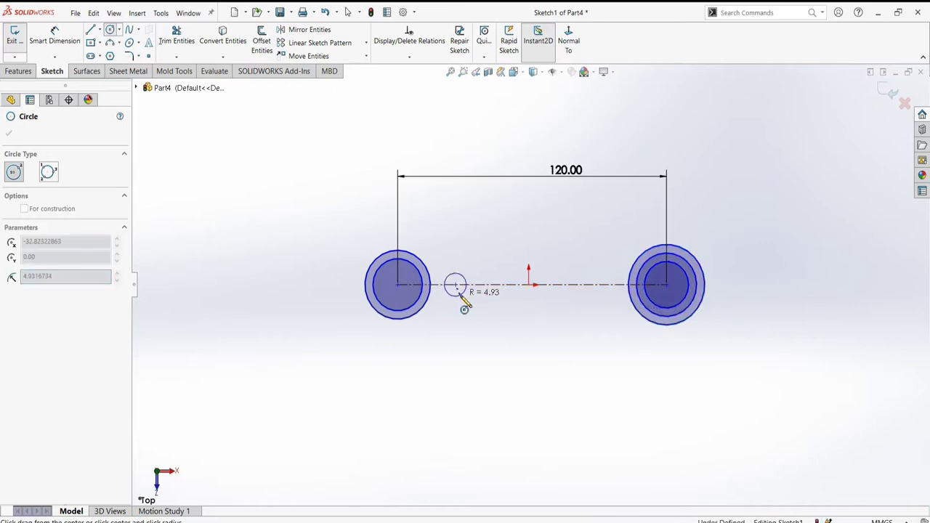
left_click(459, 293)
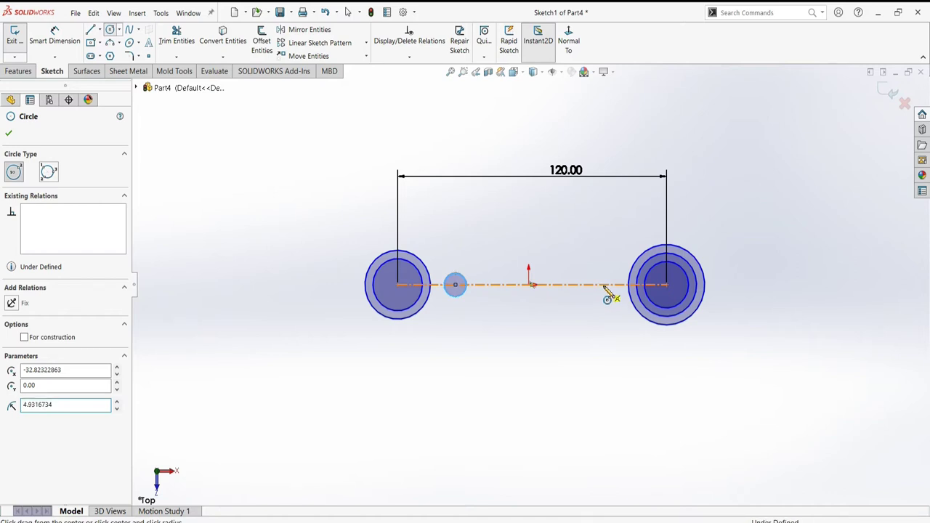
left_click(603, 285)
left_click(607, 298)
right_click(530, 335)
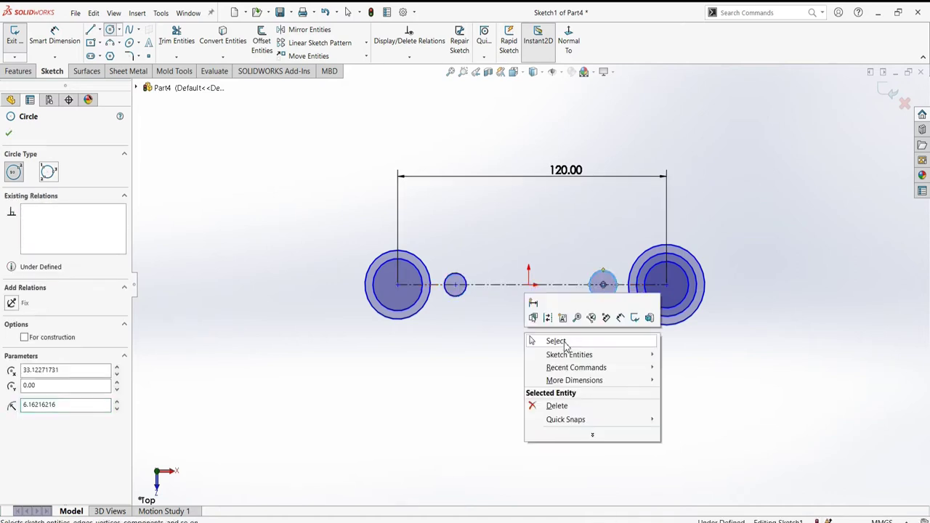
left_click(564, 347)
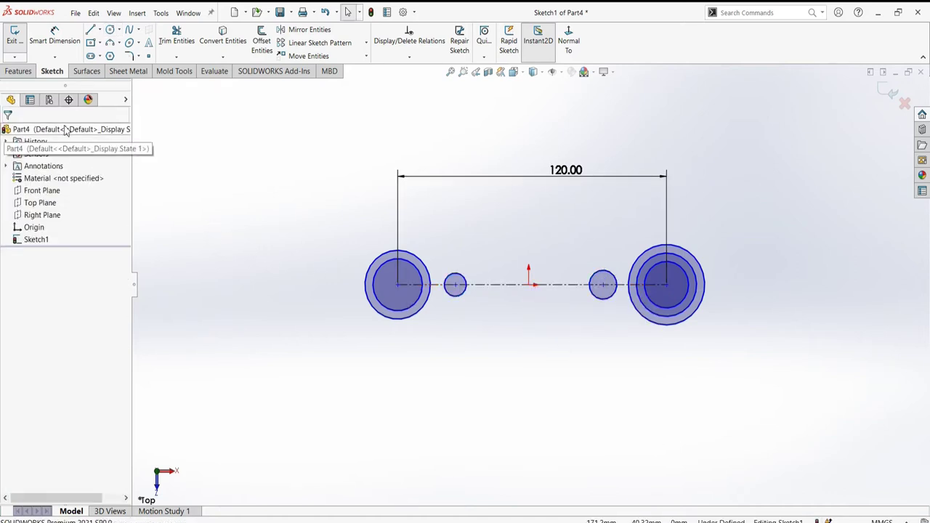
- Dimension the left circles to Ø15 and Ø24 and the outer right circle to Ø50
left_click(64, 35)
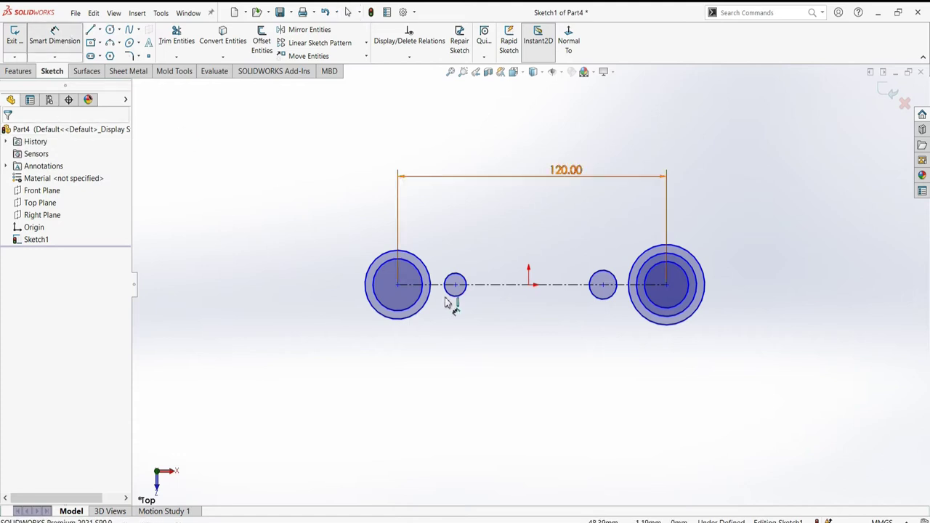
left_click(376, 284)
left_click(294, 275)
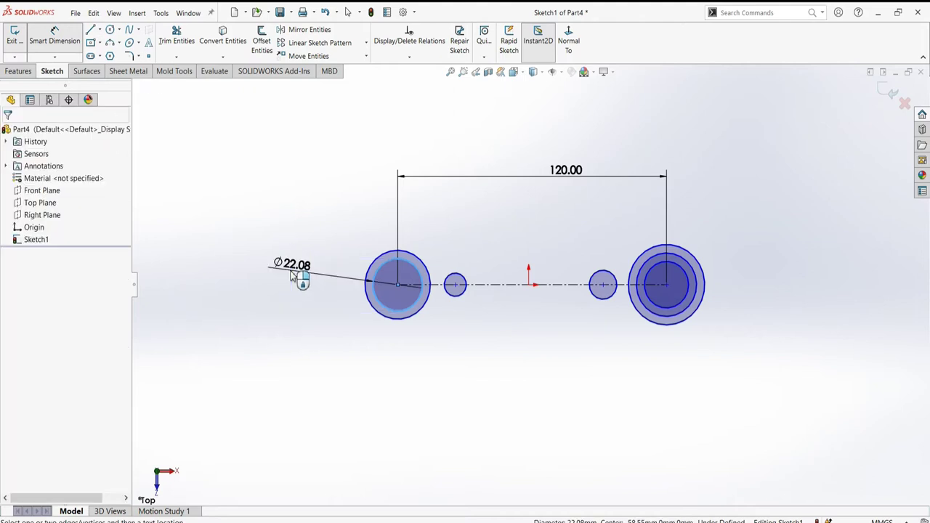
type("15")
key("Return")
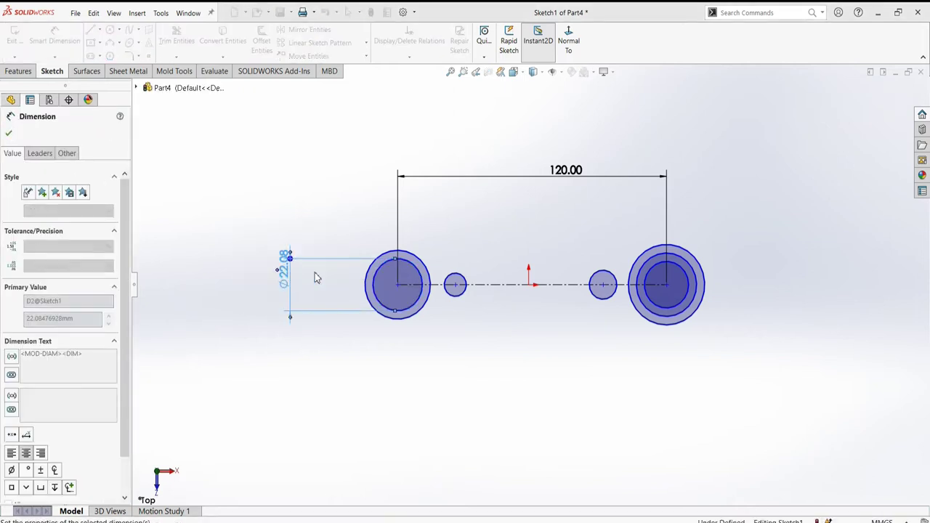
left_click(383, 264)
left_click(333, 227)
type("24")
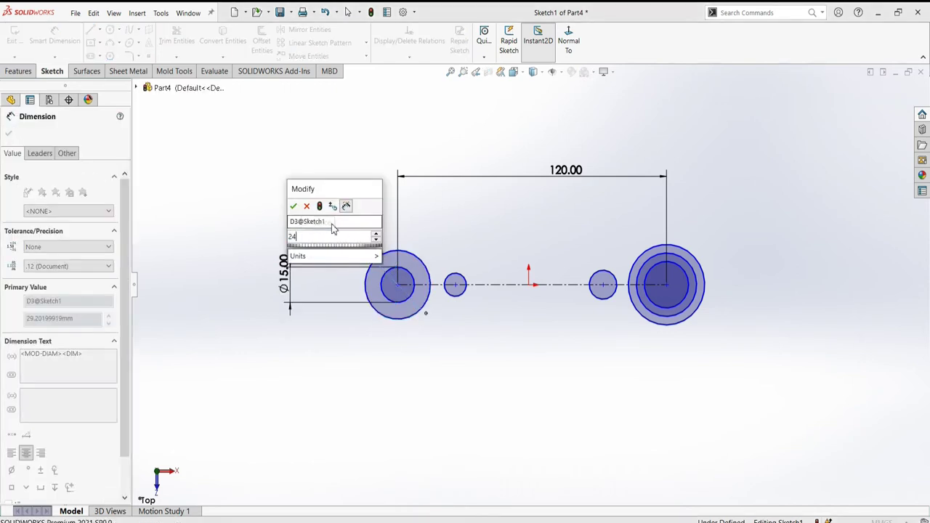
key("Return")
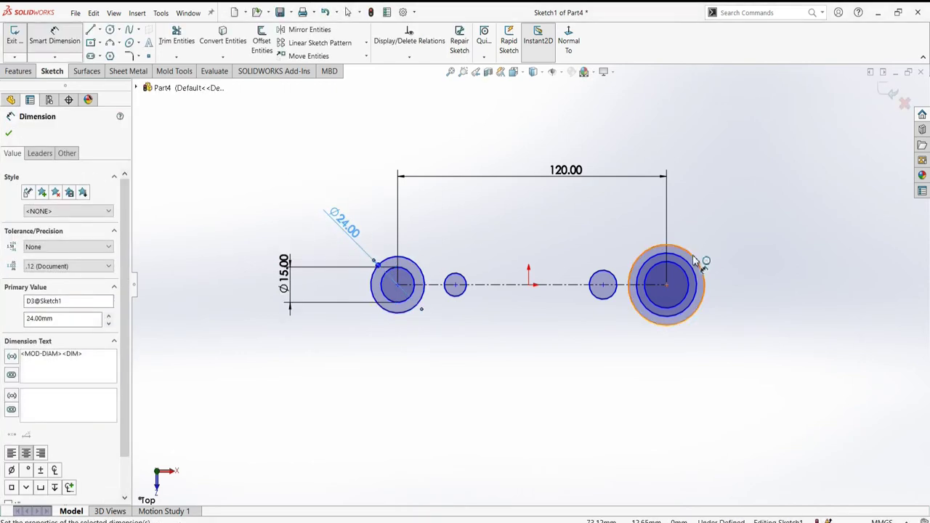
left_click(695, 262)
left_click(707, 230)
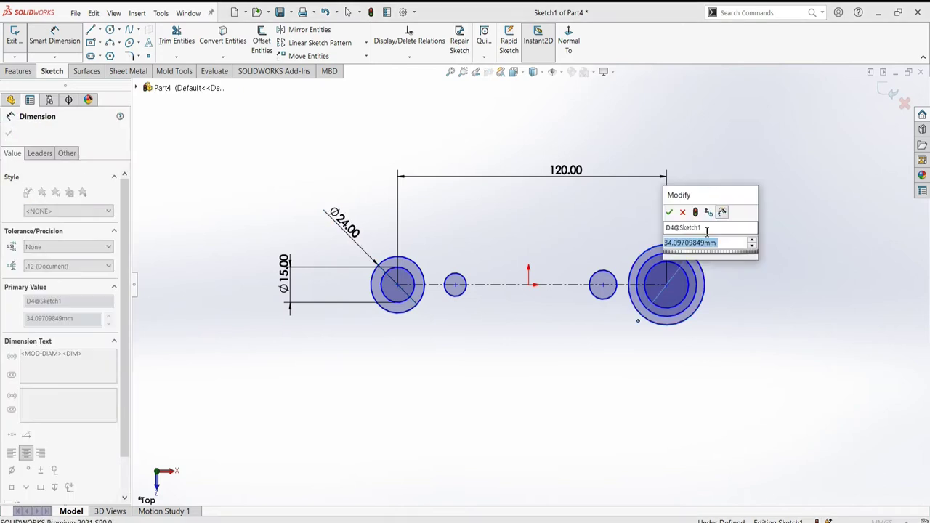
type("5")
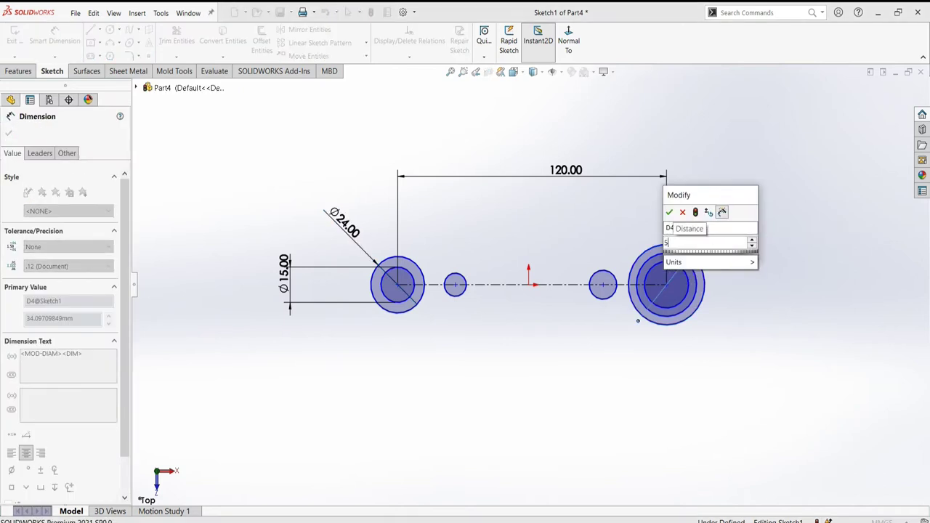
type("0")
key("Return")
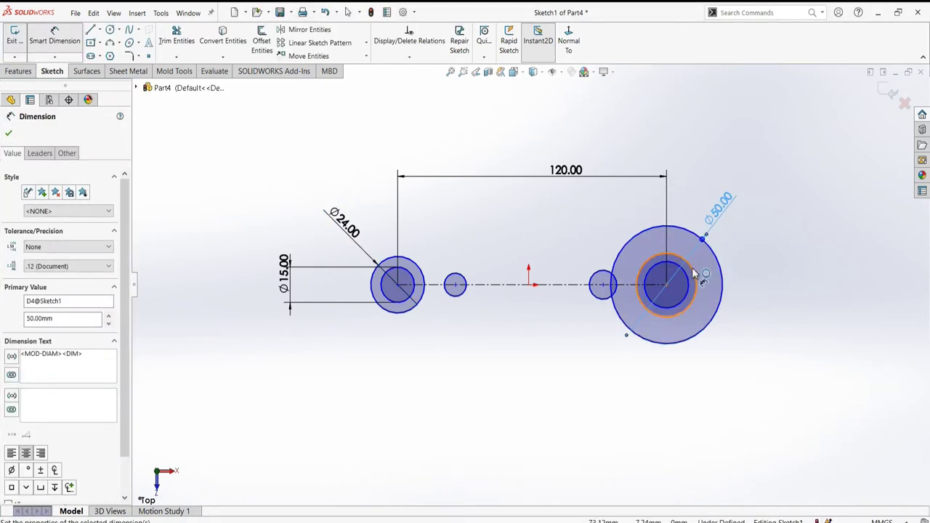
- Size the inner right circles to Ø34 and Ø32
left_click(695, 275)
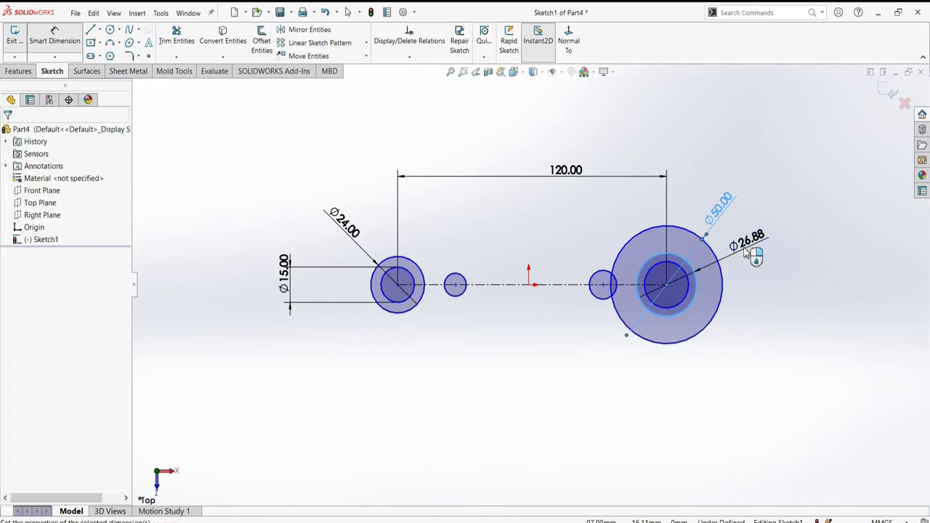
left_click(746, 247)
type("4")
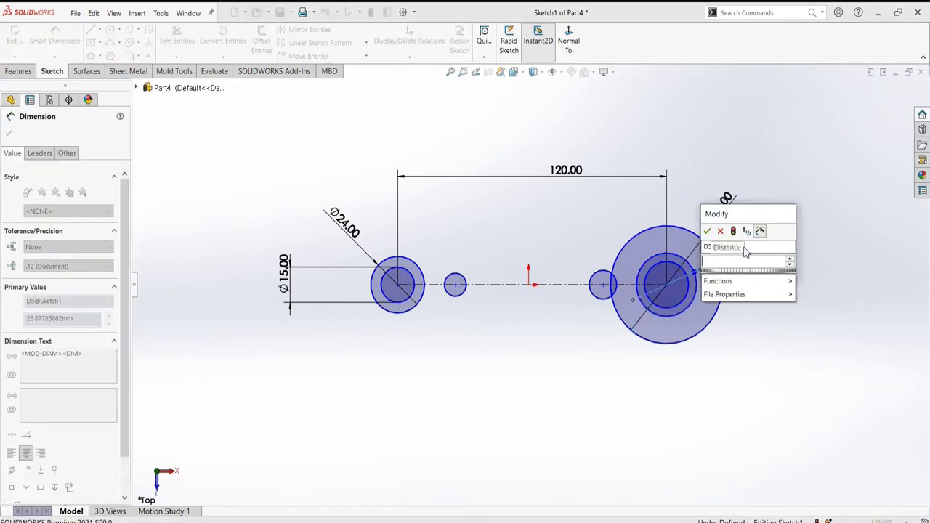
key("Escape")
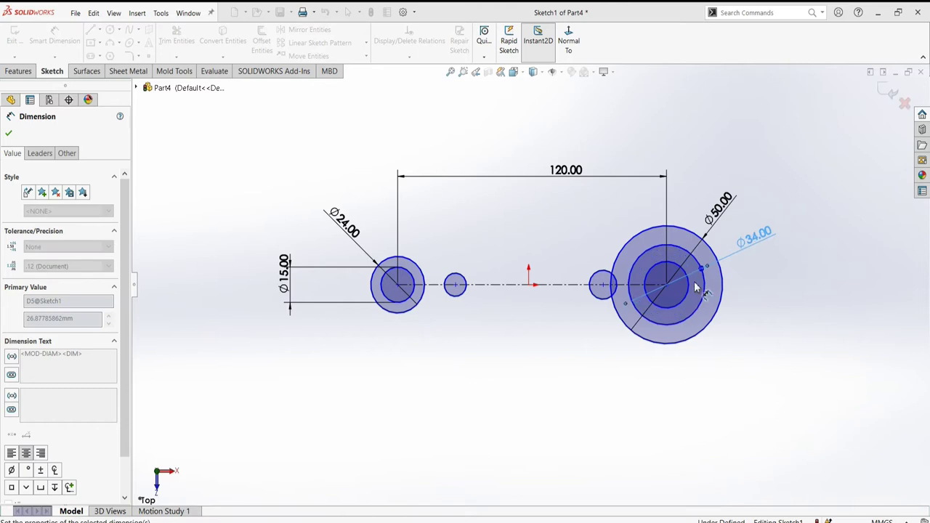
left_click(691, 290)
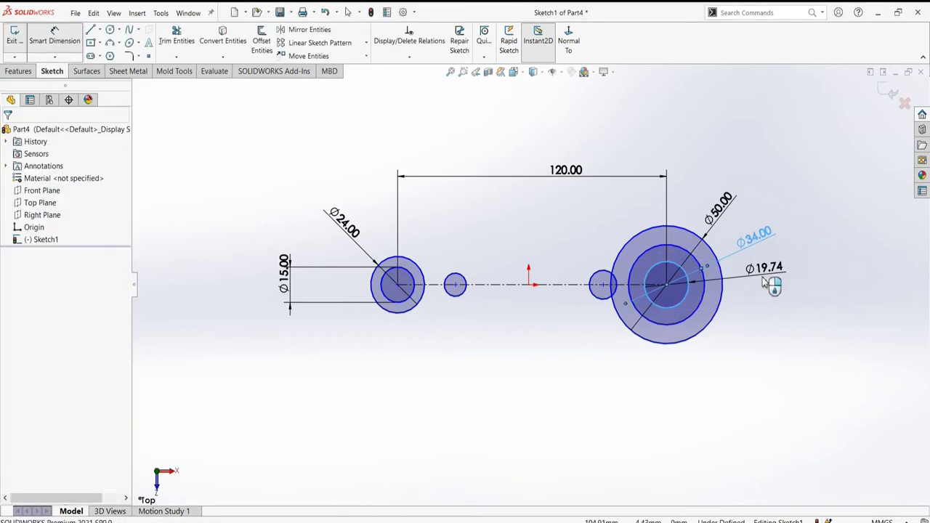
left_click(759, 279)
type("32")
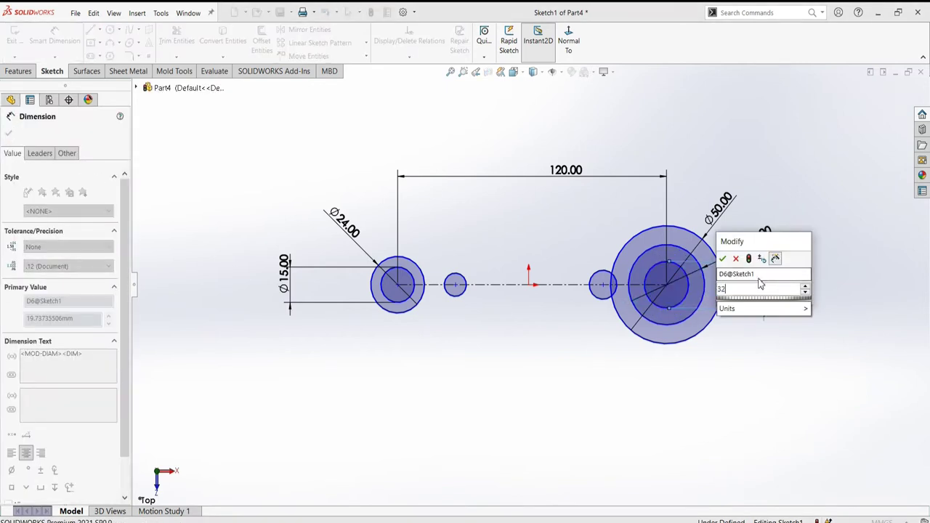
key("Return")
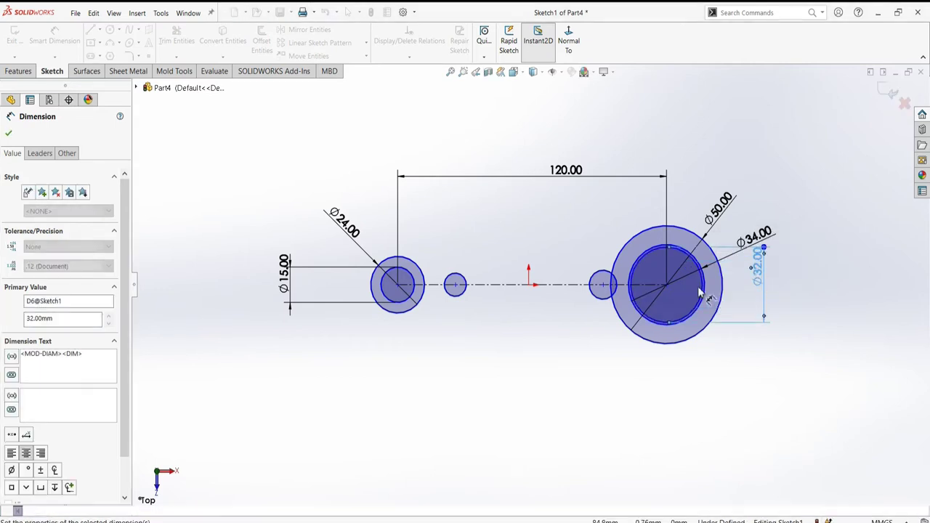
- Size the small circles to Ø14 and Ø10
left_click(601, 281)
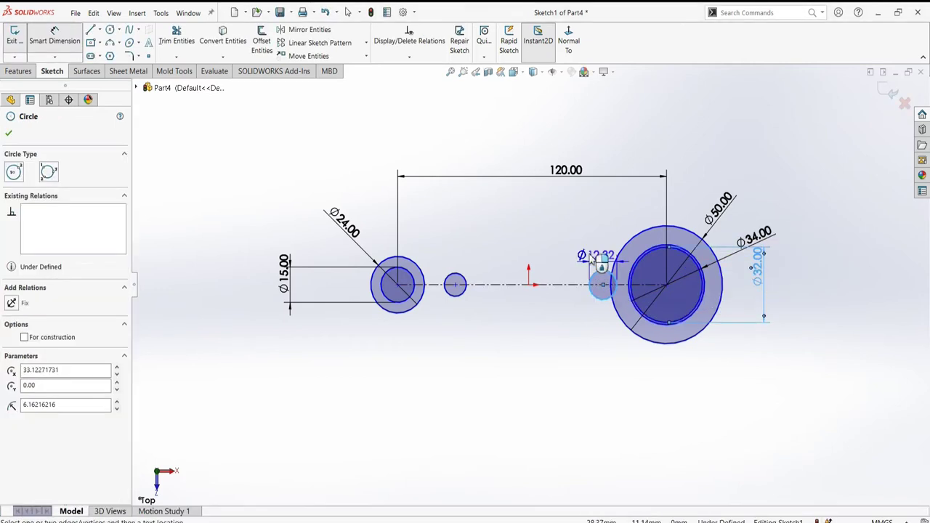
left_click(574, 221)
type("14")
key("Return")
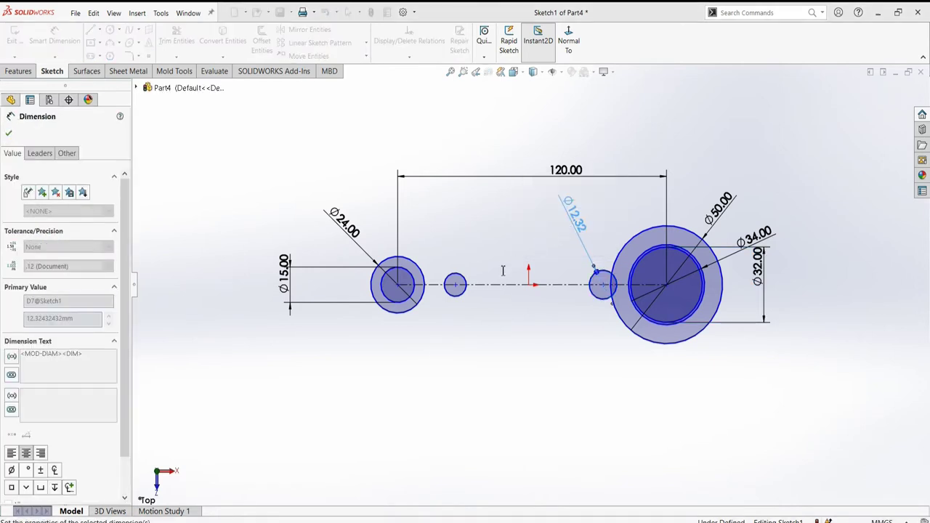
left_click(456, 282)
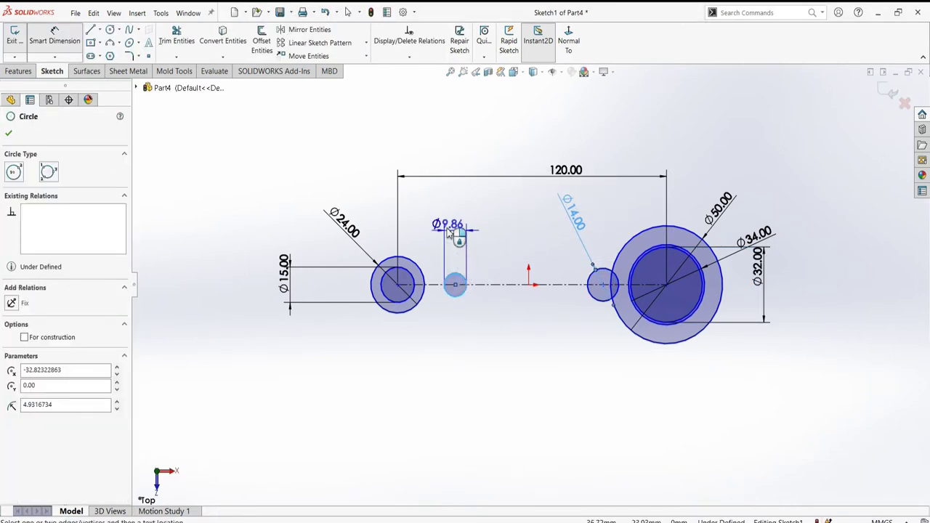
left_click(451, 219)
type("10")
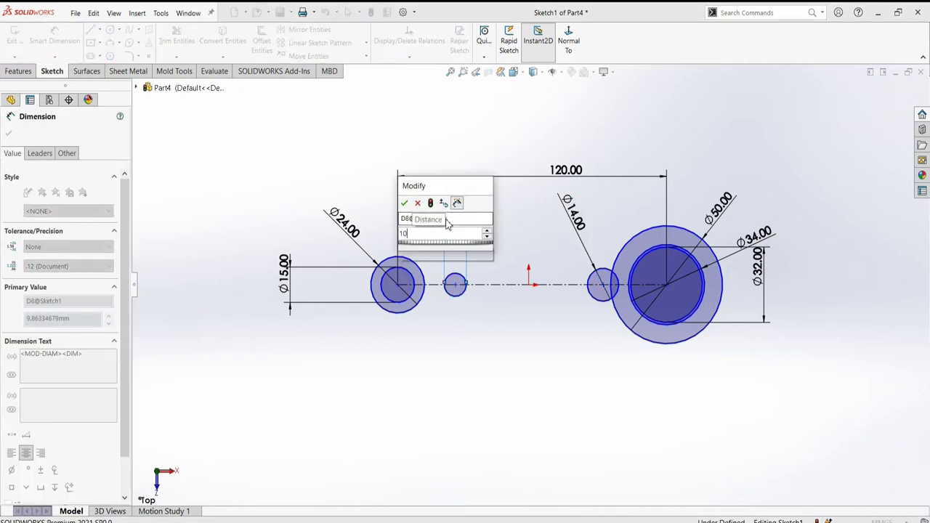
key("Return")
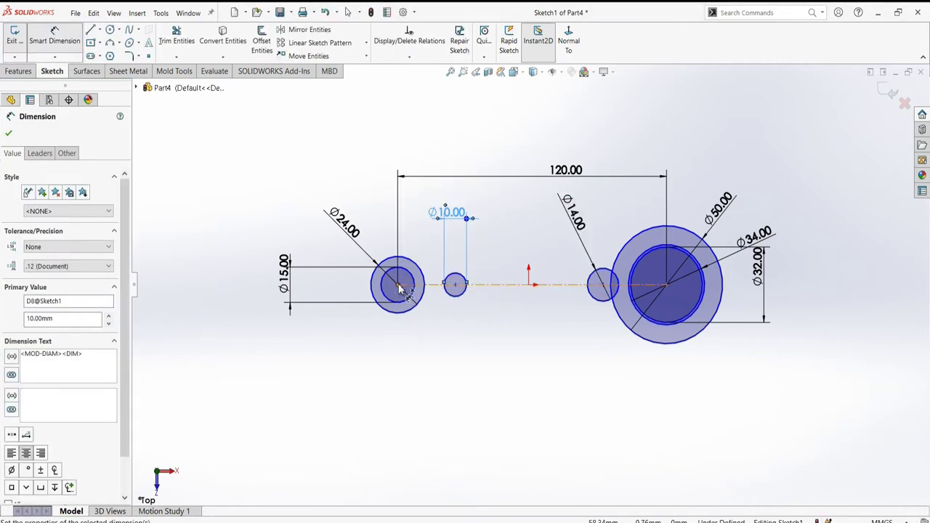
- Space the Ø10 circle 17 mm from the left centre and the small circles 71 mm apart
left_click(398, 287)
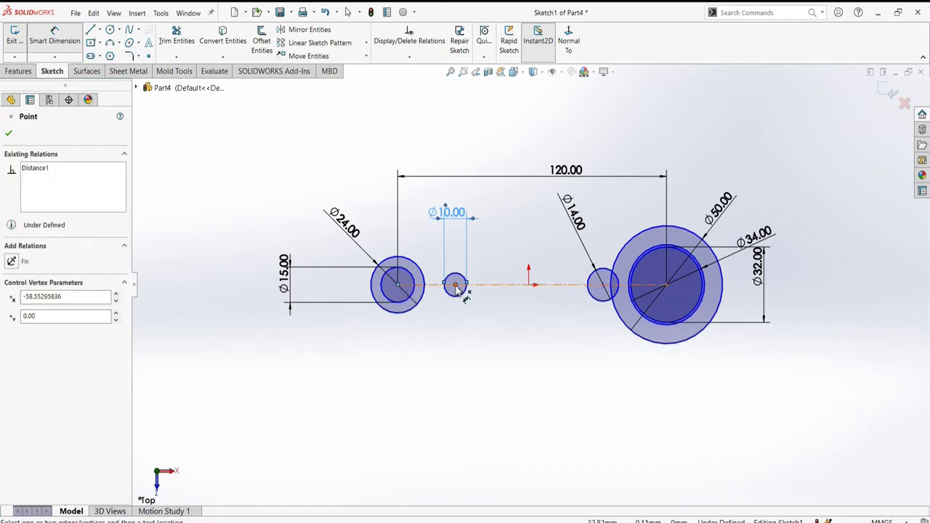
left_click(456, 285)
left_click(411, 147)
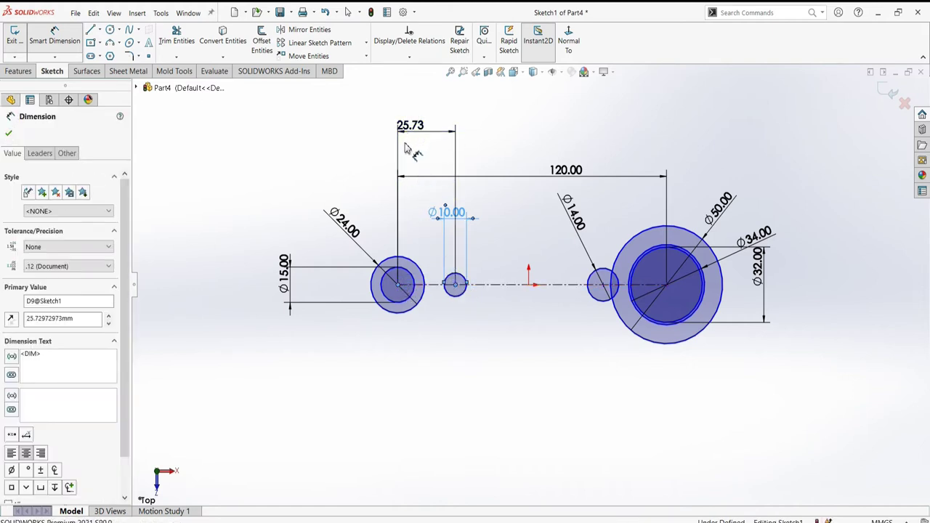
type("17")
key("Return")
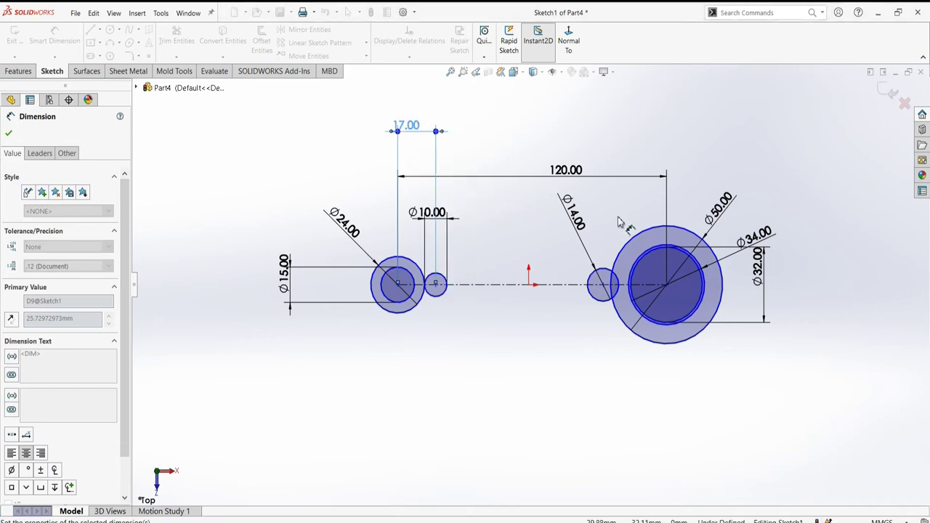
left_click(436, 284)
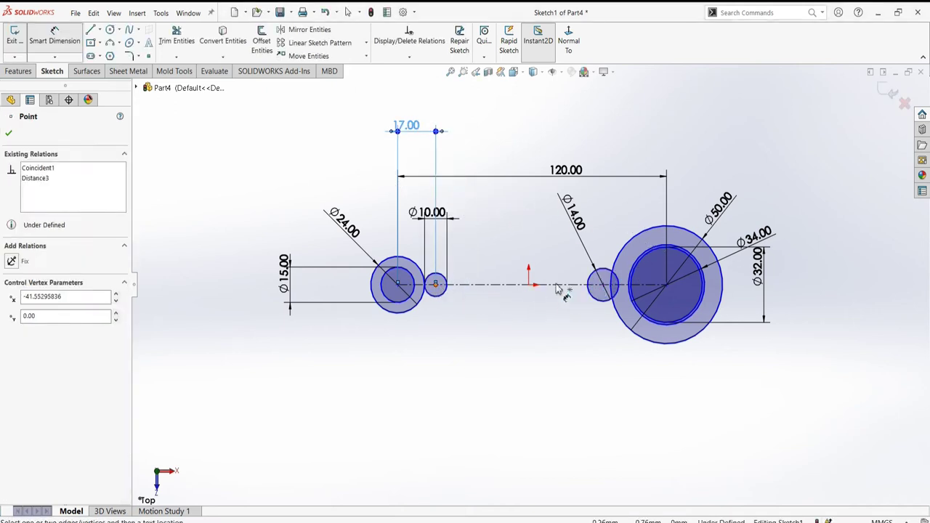
left_click(604, 287)
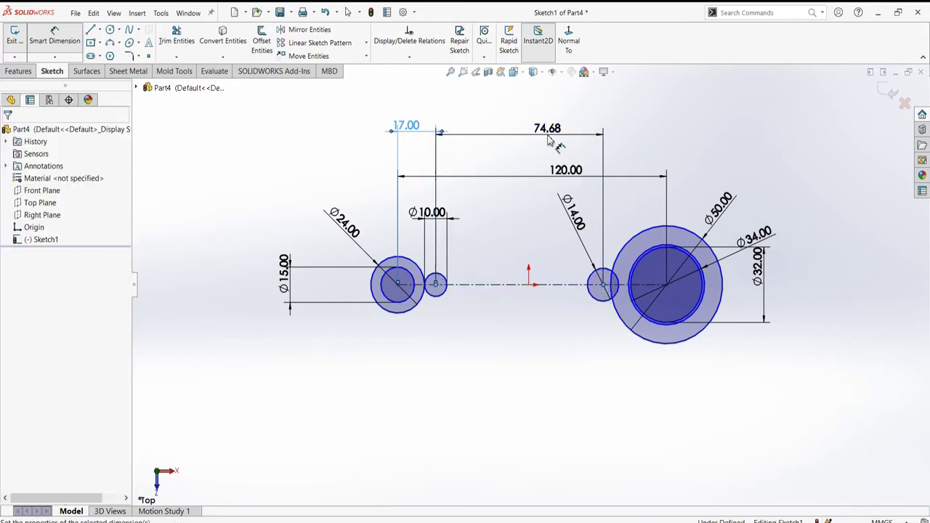
left_click(549, 140)
type("71")
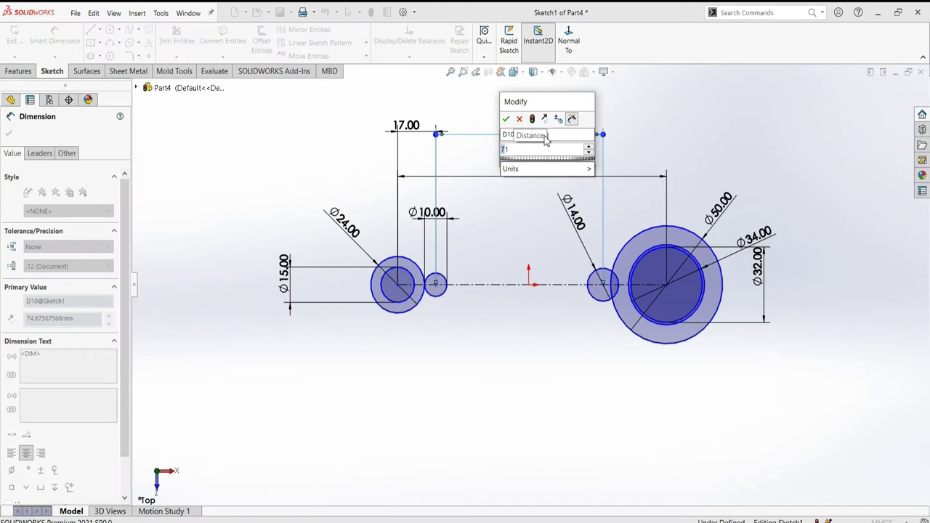
key("Return")
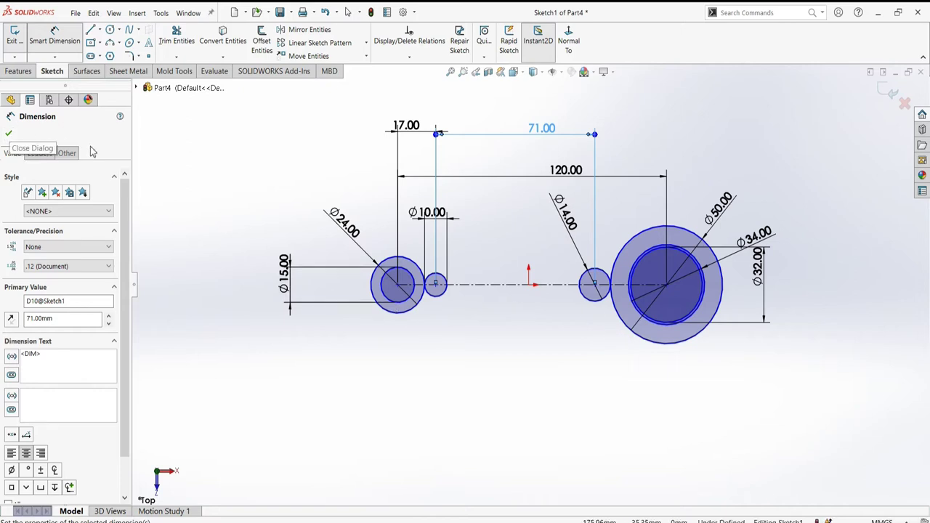
- Make the Ø14 circle's centre coincident with the origin, fully defining Sketch1
left_click(8, 133)
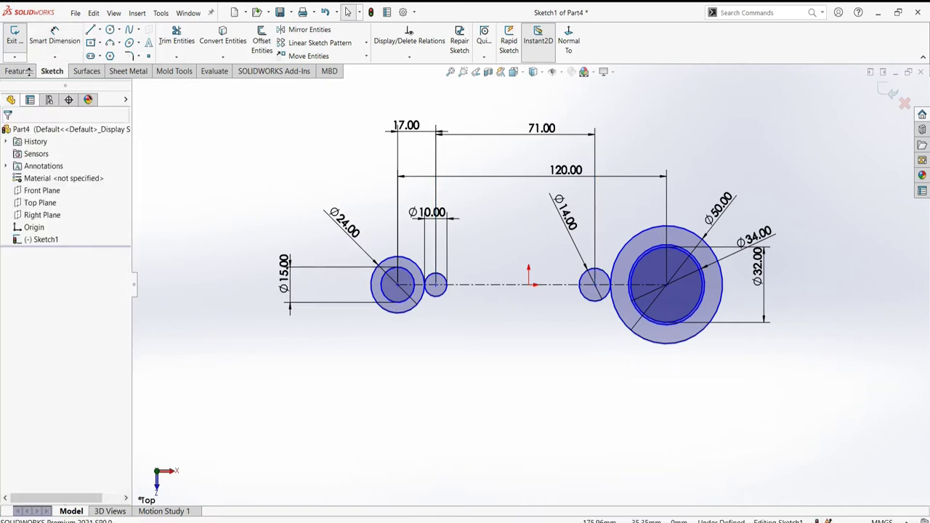
left_click(530, 286)
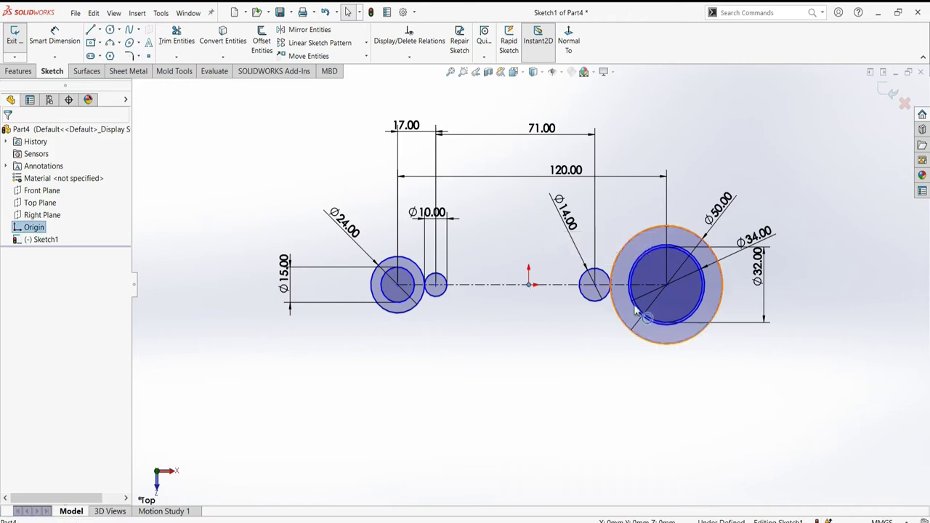
left_click(595, 290, "ctrl")
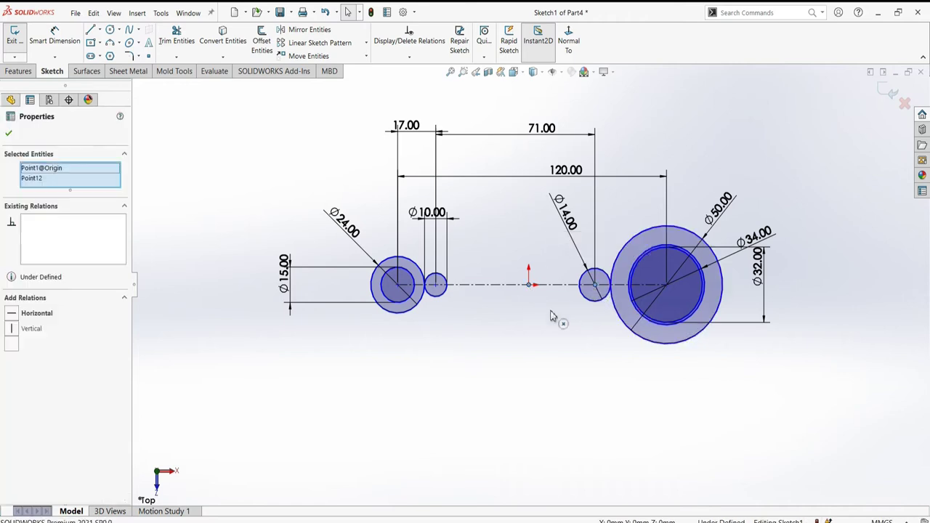
left_click(10, 346)
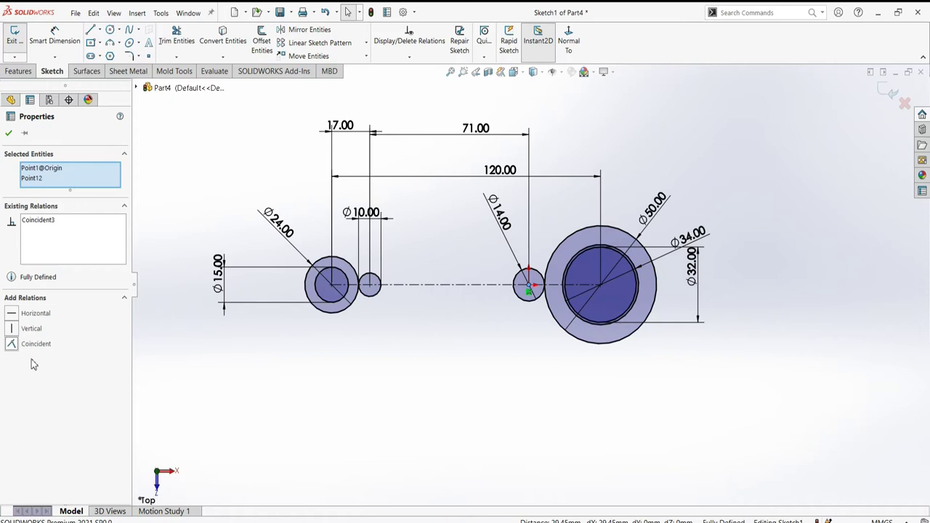
left_click(10, 135)
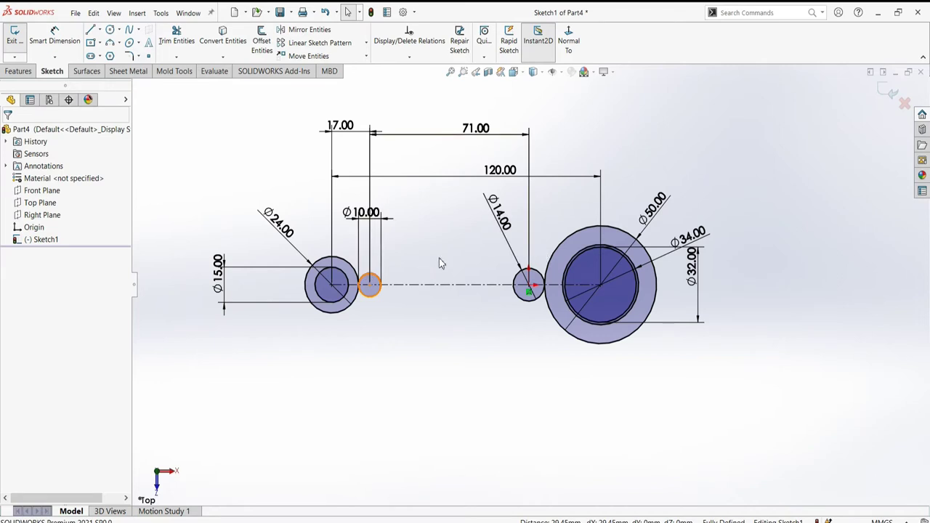
left_click(91, 31)
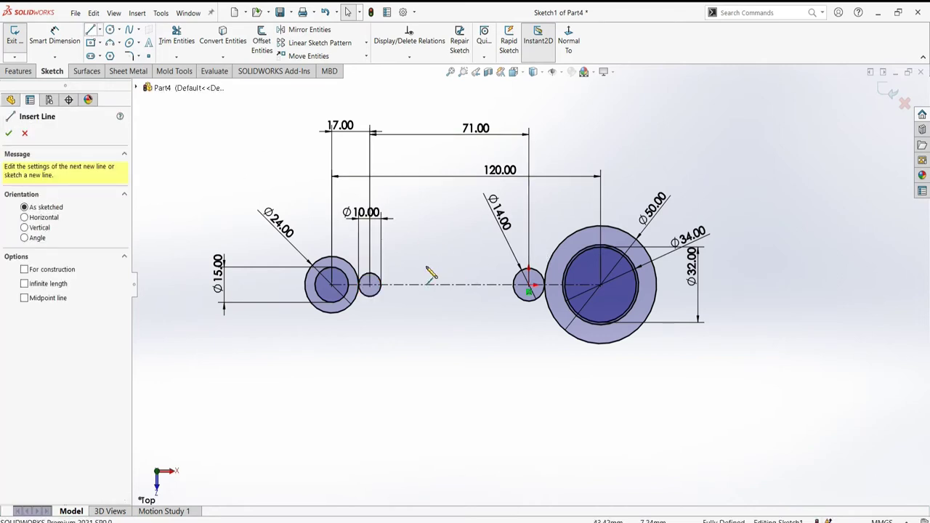
- Draw a line between the Ø10 and Ø14 circles, tangent to both
left_click_drag(392, 269, 507, 263)
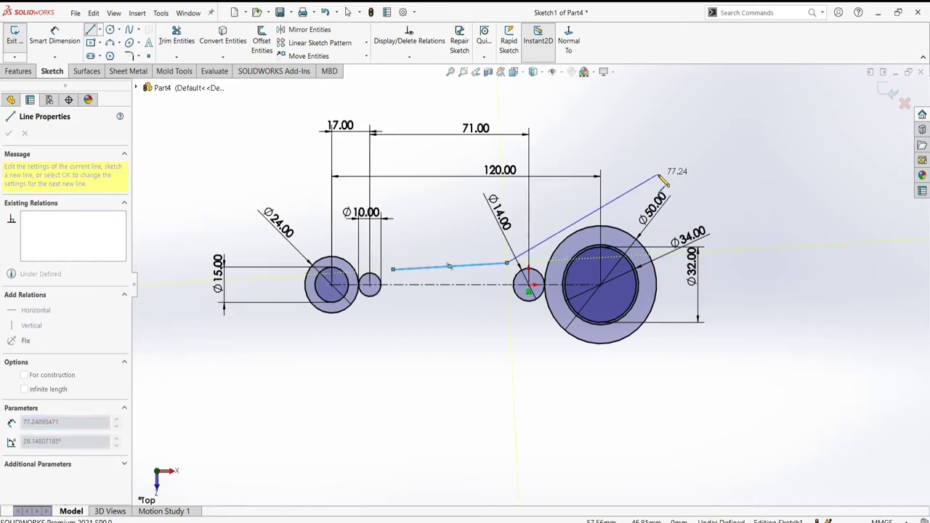
right_click(660, 179)
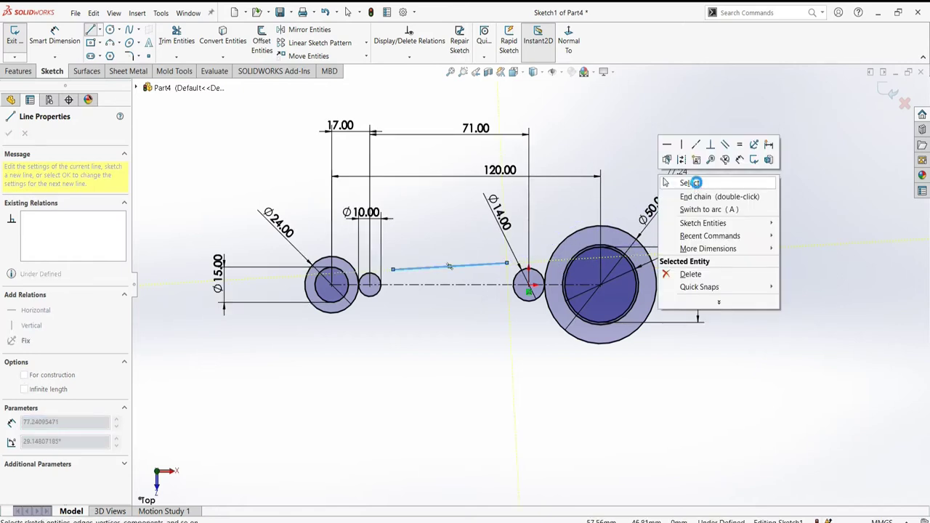
left_click(697, 183)
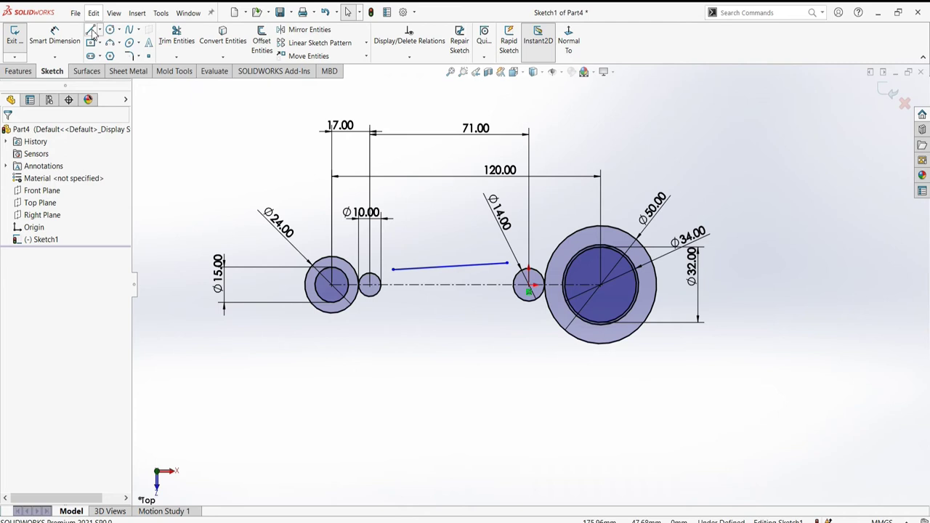
left_click(418, 274)
left_click(375, 282, "ctrl")
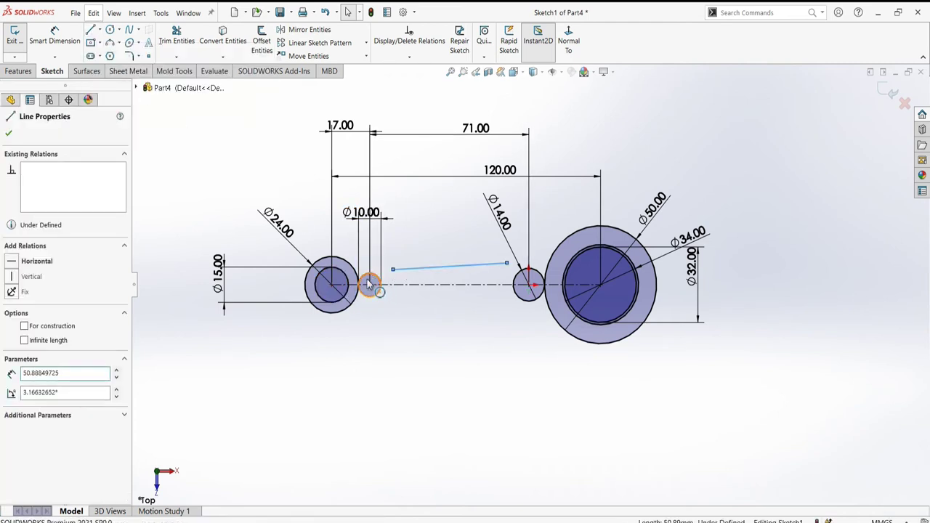
left_click(12, 318)
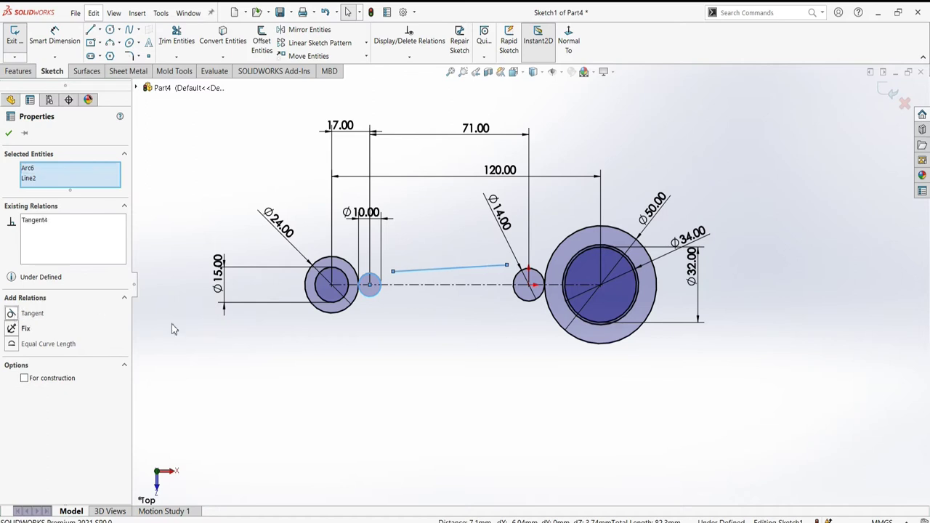
left_click(517, 284)
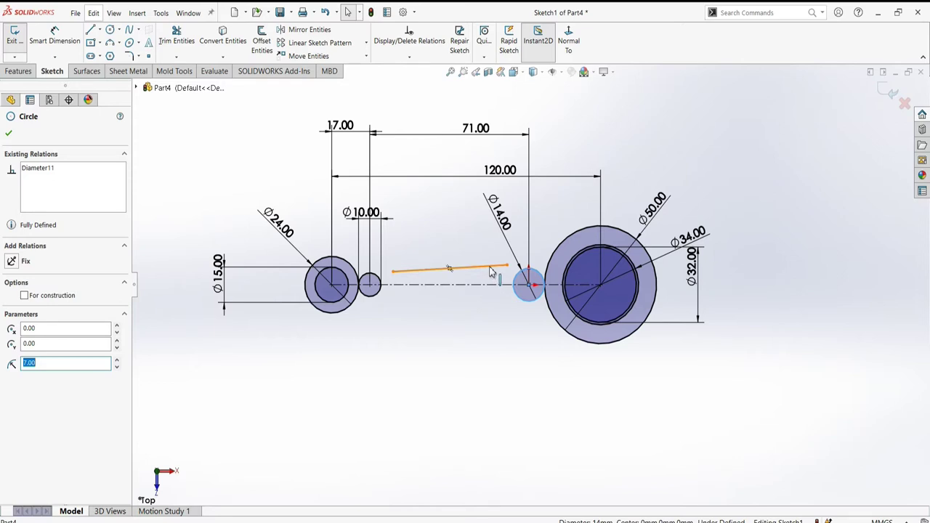
left_click(491, 269)
left_click(525, 280, "ctrl")
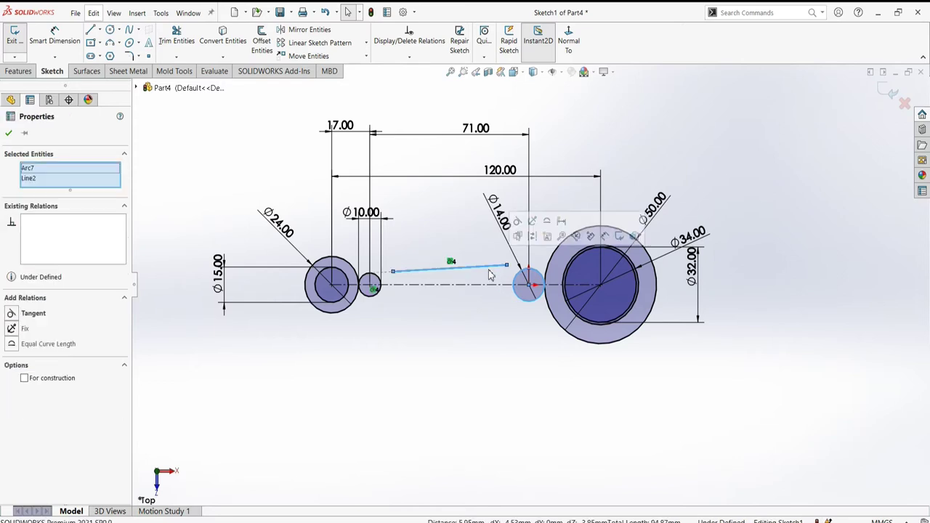
left_click(16, 314)
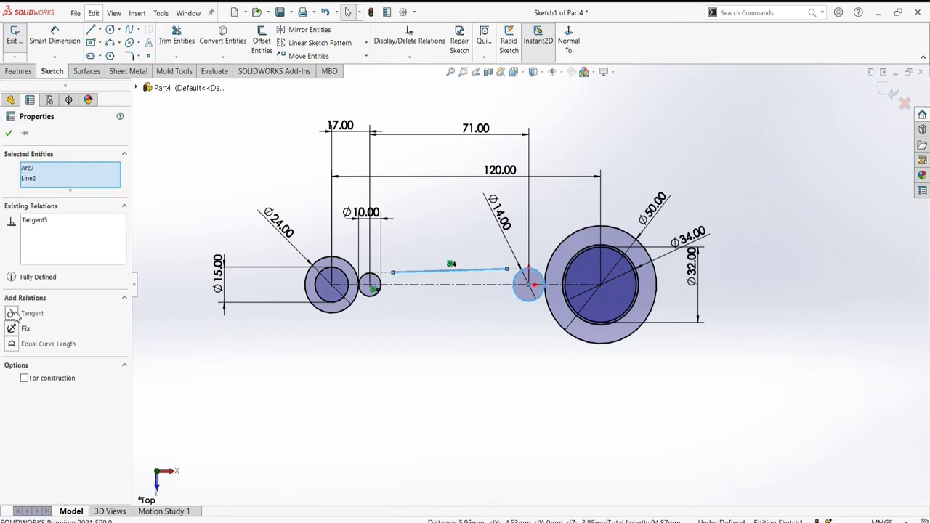
- Make the line's ends coincident with the Ø10 and Ø14 circles
left_click(393, 273)
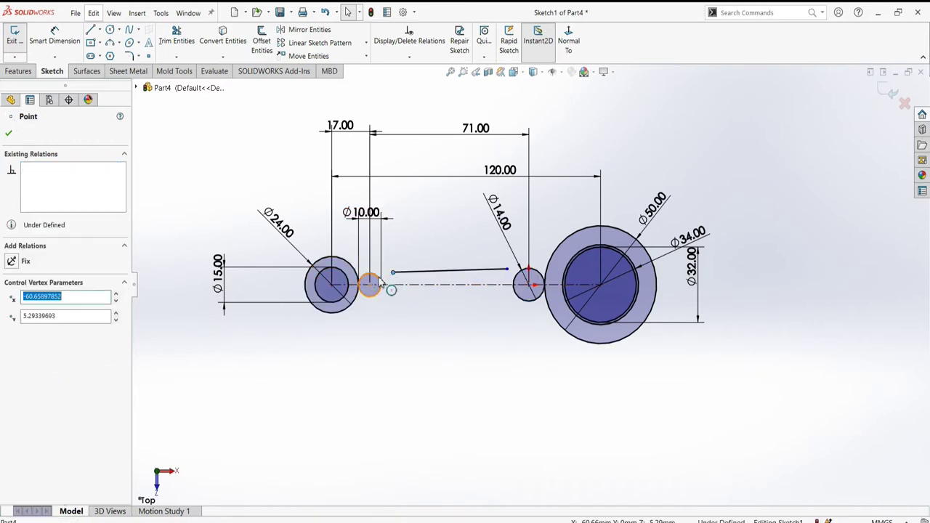
left_click(379, 286)
left_click(16, 329)
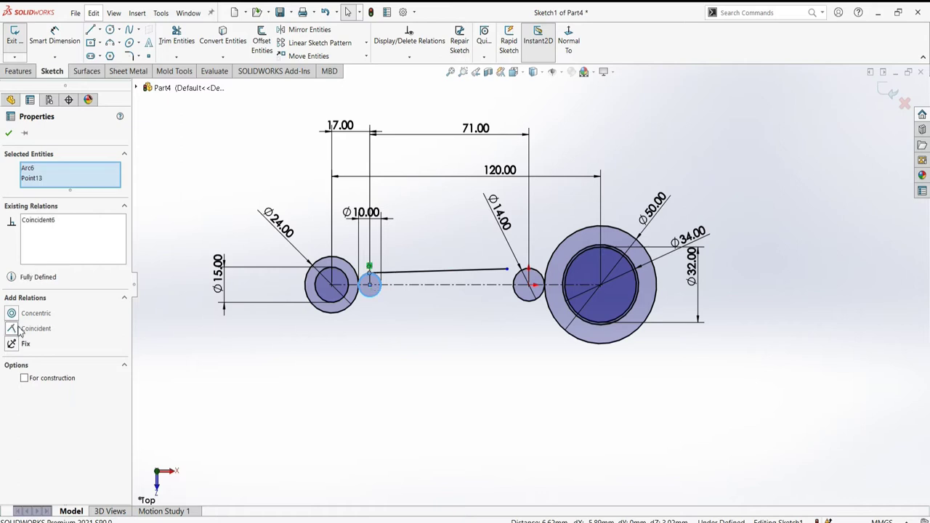
left_click(507, 270)
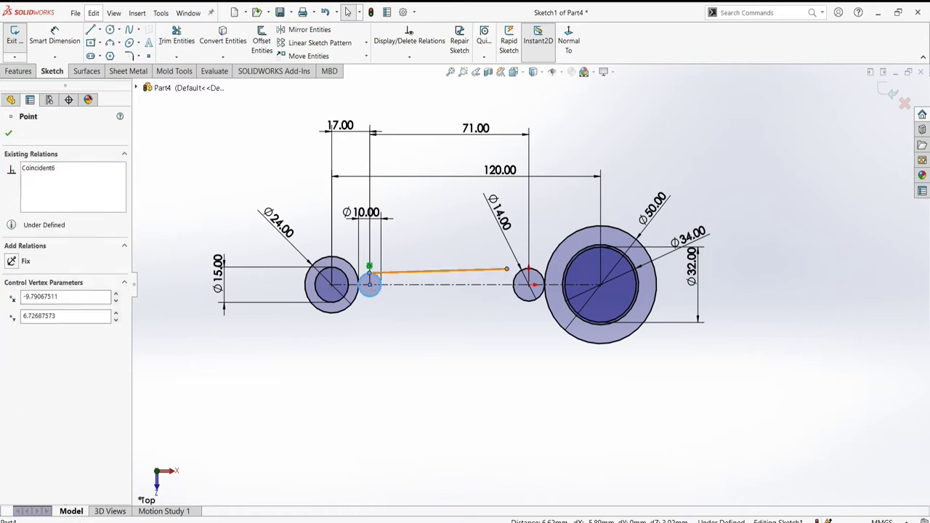
left_click(520, 282, "ctrl")
left_click(13, 330)
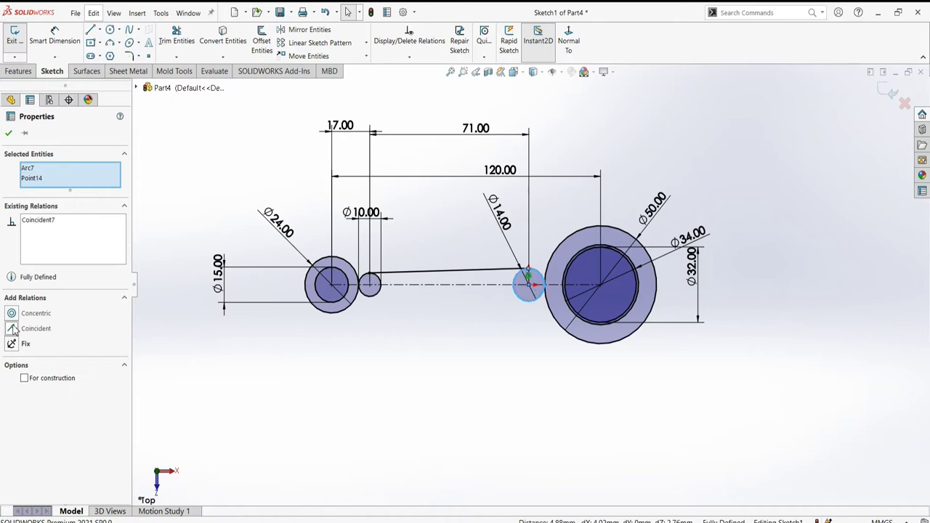
left_click(9, 135)
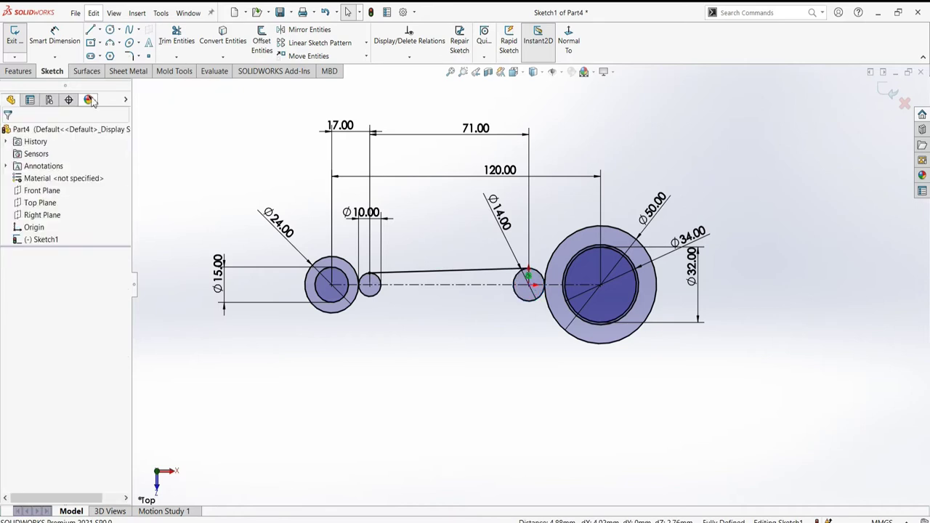
left_click(92, 33)
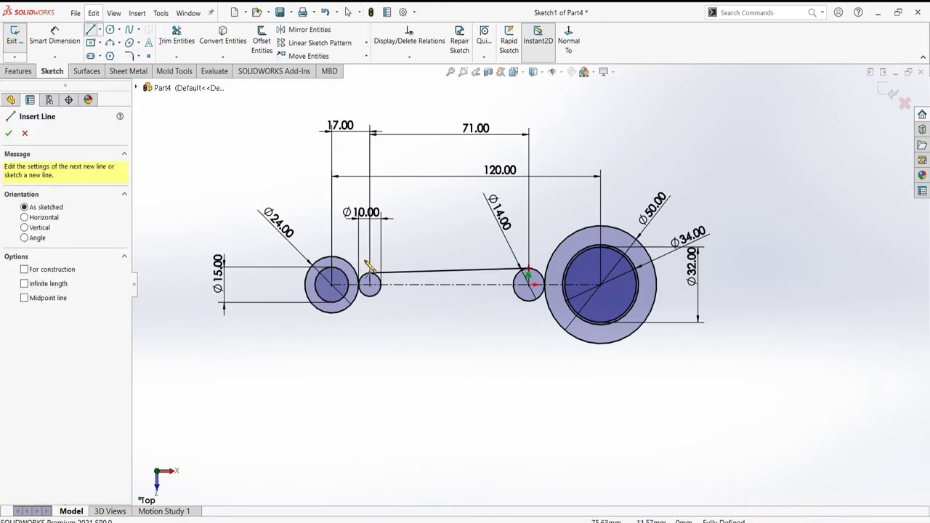
- Draw a two-segment line up to the Ø50 circle, its long segment parallel to the first line
left_click(362, 259)
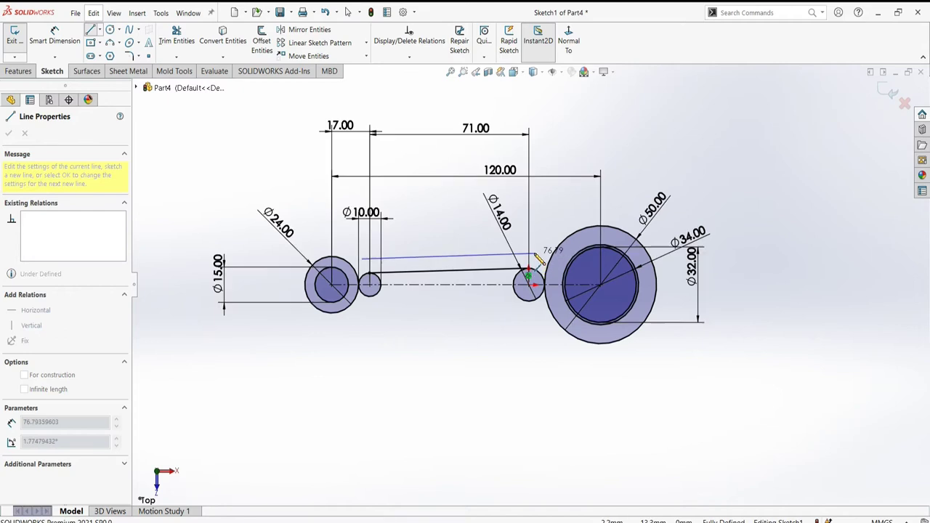
left_click(533, 253)
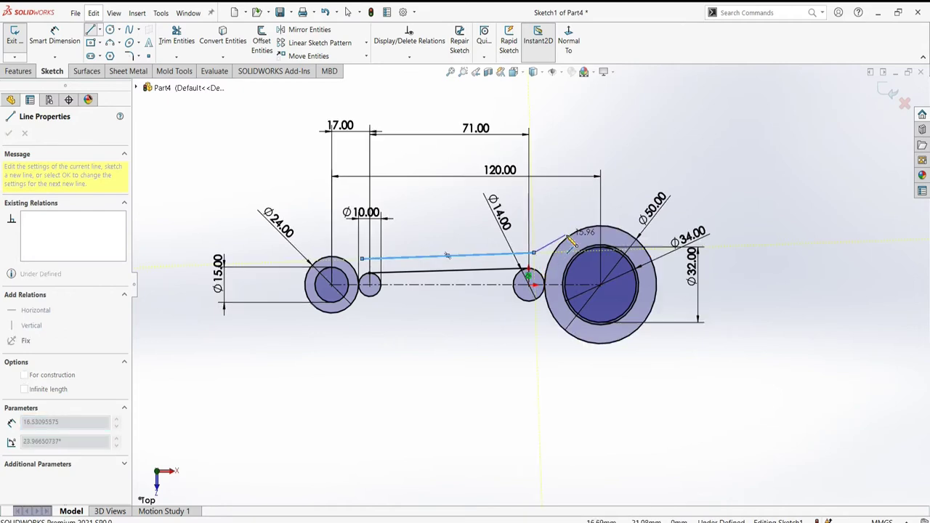
left_click(572, 238)
right_click(568, 215)
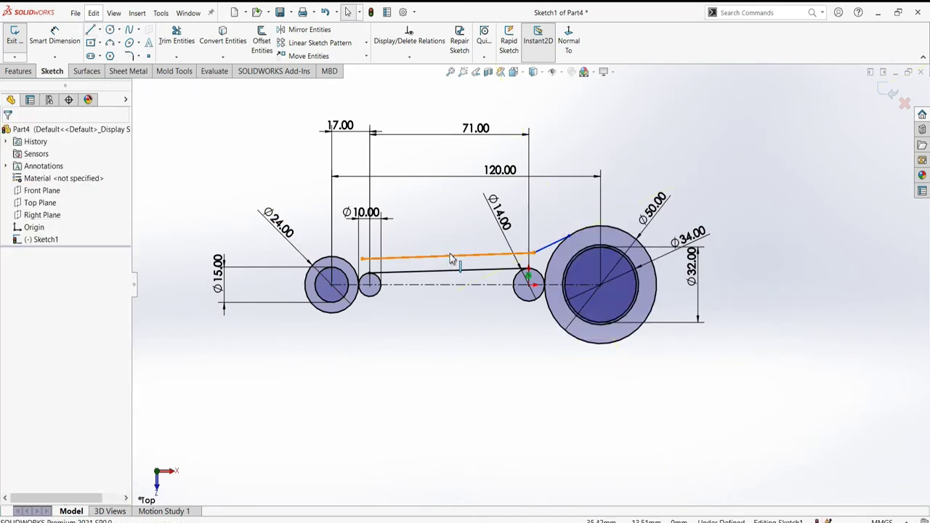
left_click(464, 271)
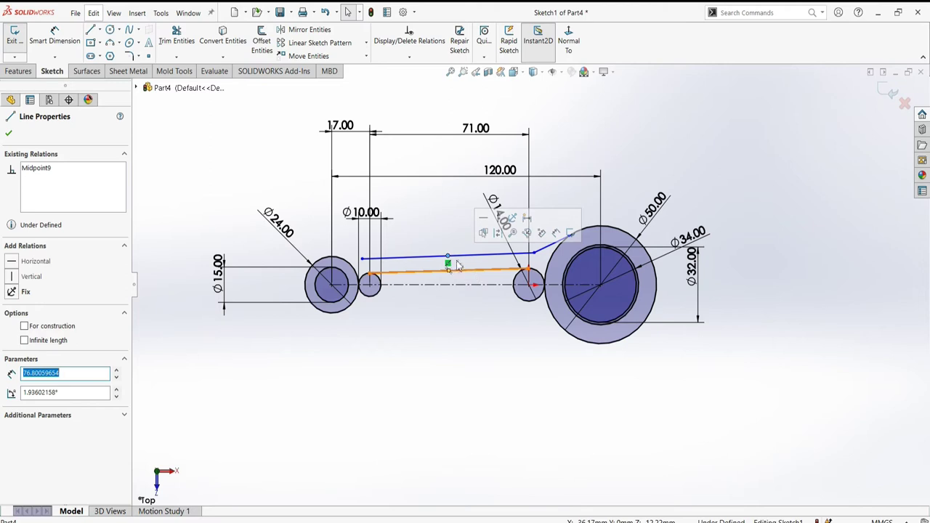
left_click(466, 274)
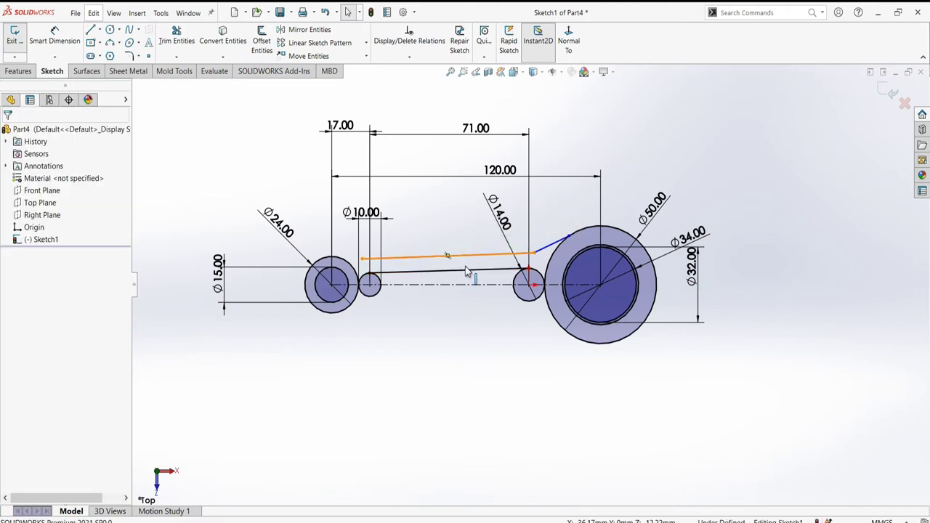
left_click(467, 272)
left_click(465, 255, "ctrl")
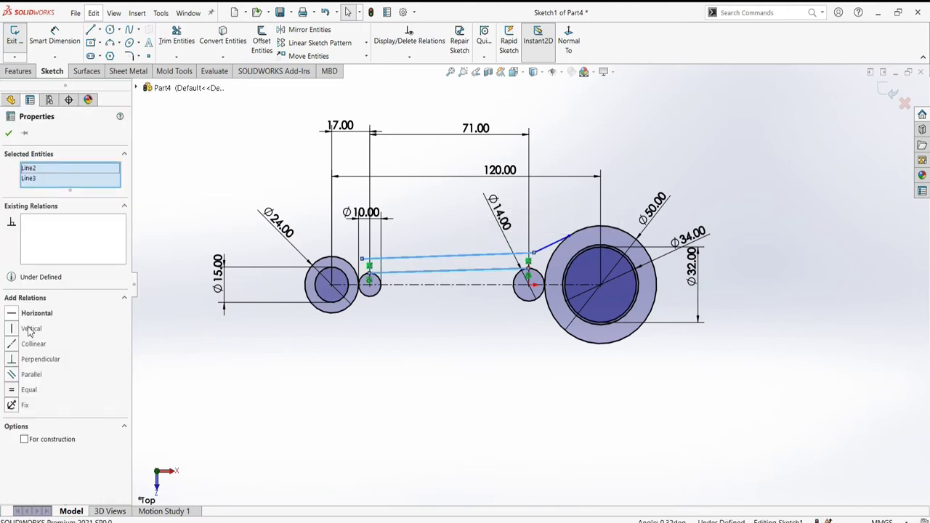
left_click(11, 375)
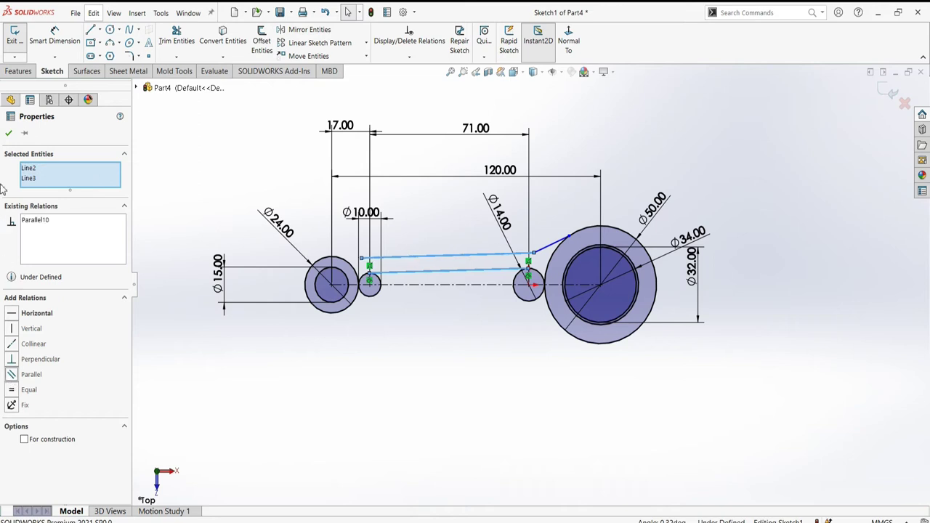
left_click(9, 136)
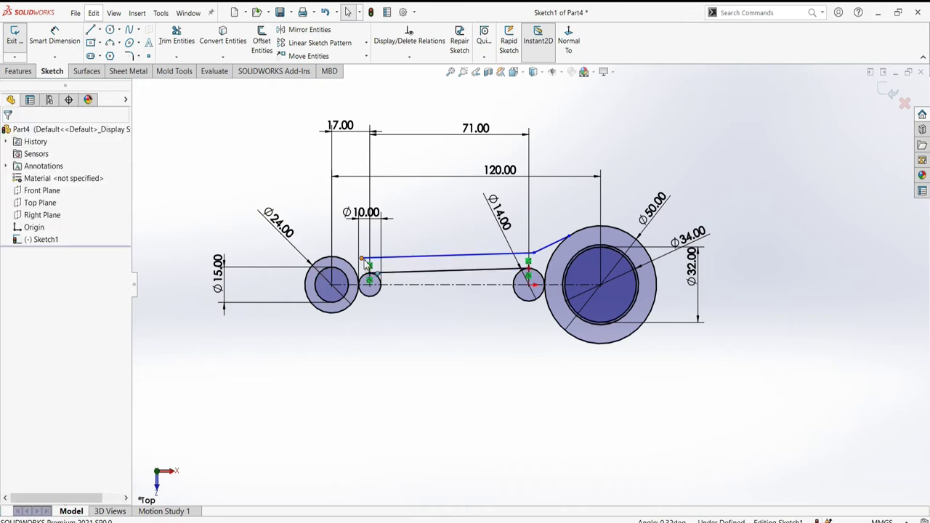
- Make the new line's left end coincident with the Ø24 circle
left_click(363, 260)
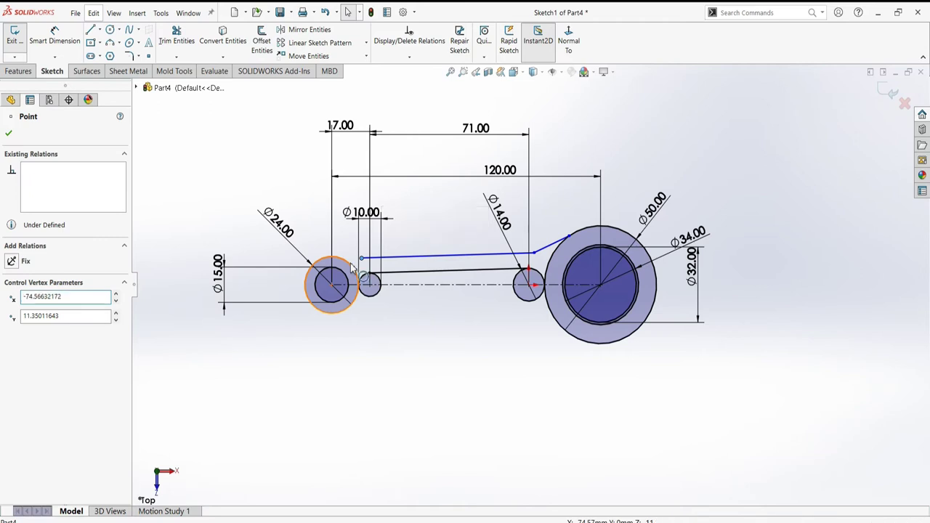
left_click(354, 269, "ctrl")
left_click(12, 331)
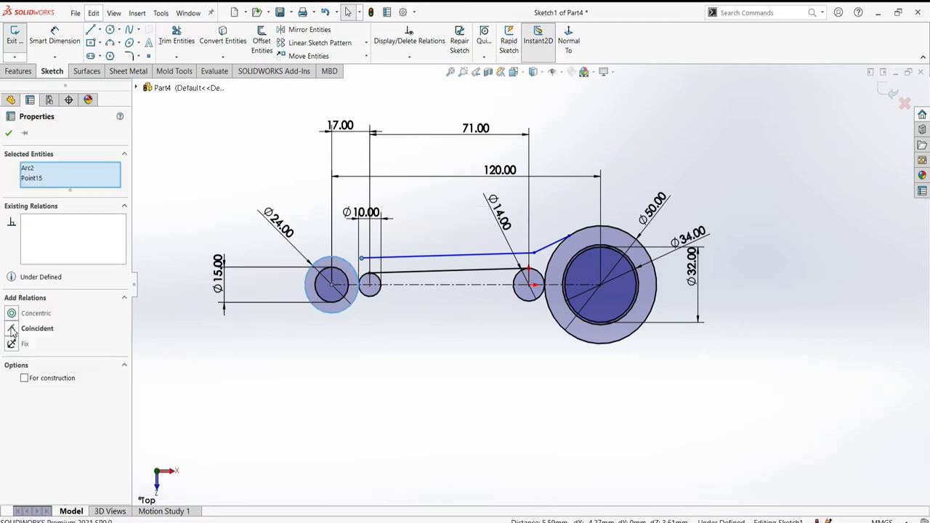
left_click(10, 134)
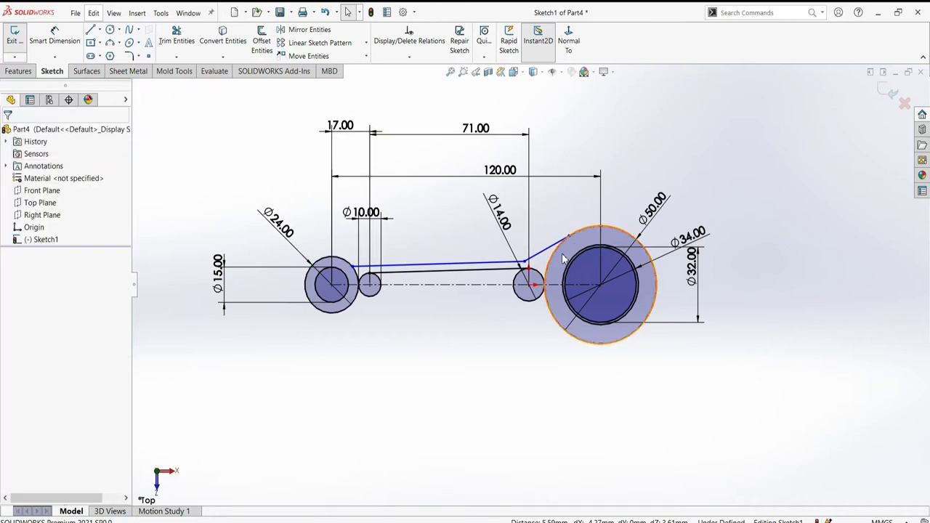
left_click(520, 263)
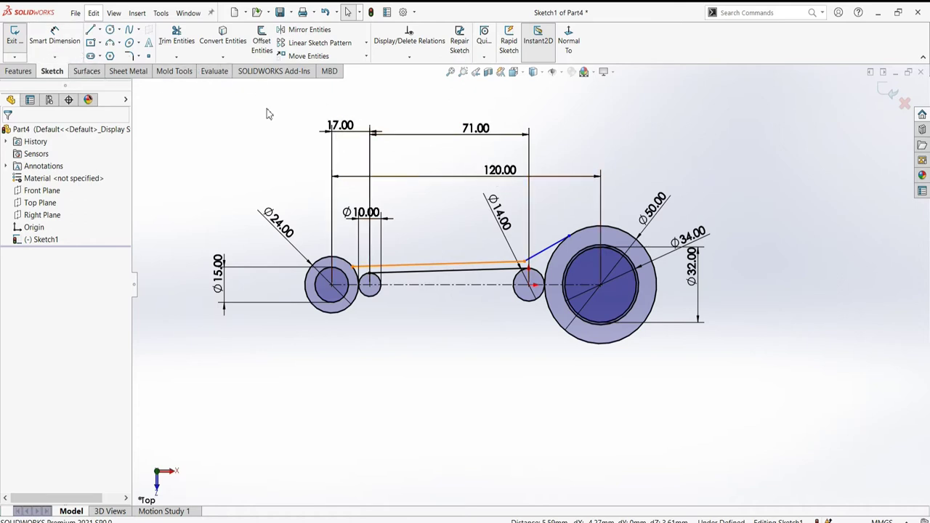
left_click(55, 35)
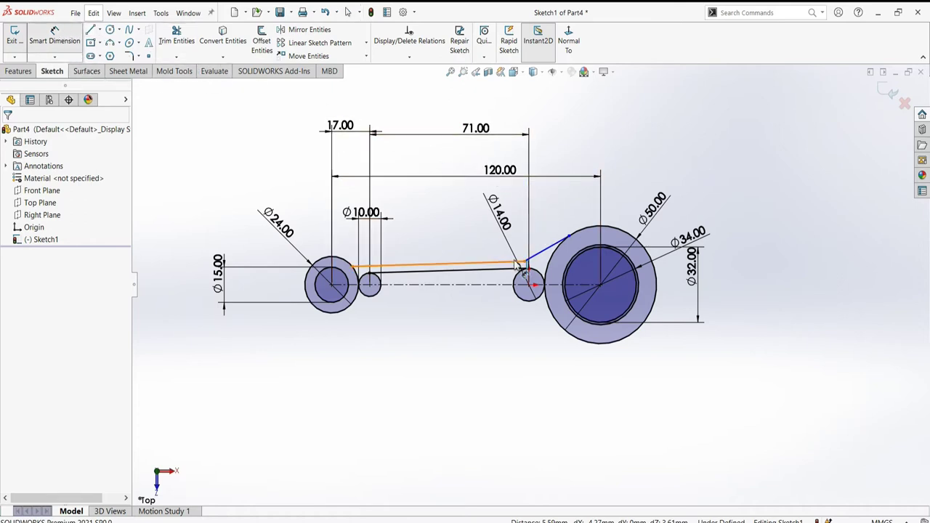
- Dimension the line's bend point 10 mm horizontally and 10 mm vertically
left_click(525, 263)
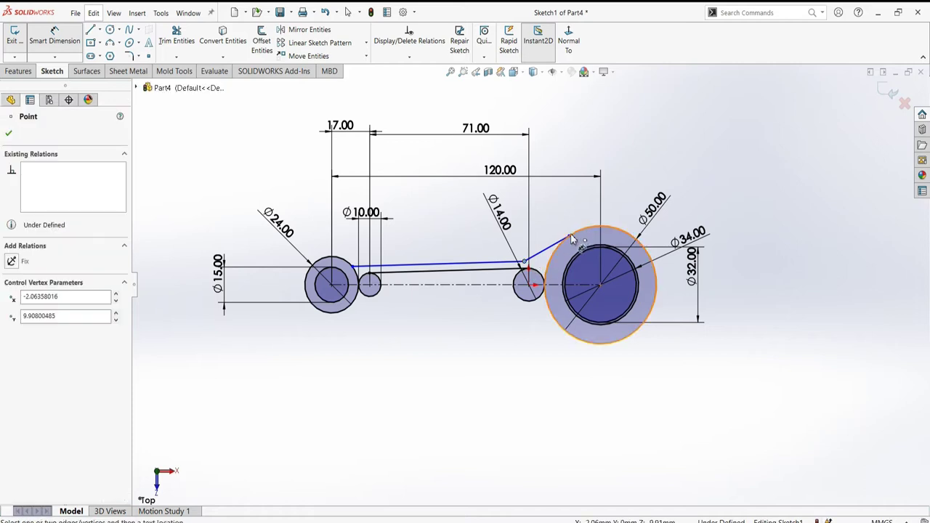
left_click(571, 240)
left_click(547, 204)
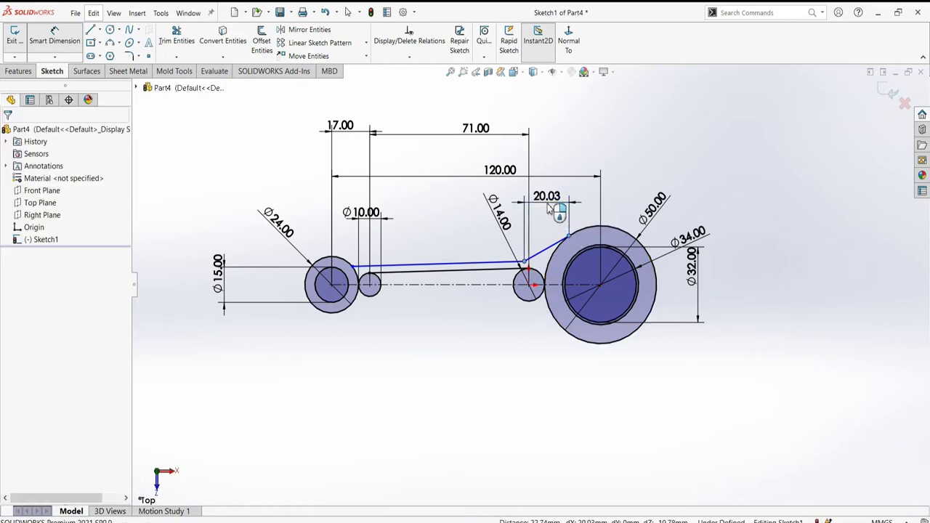
type("10")
key("Return")
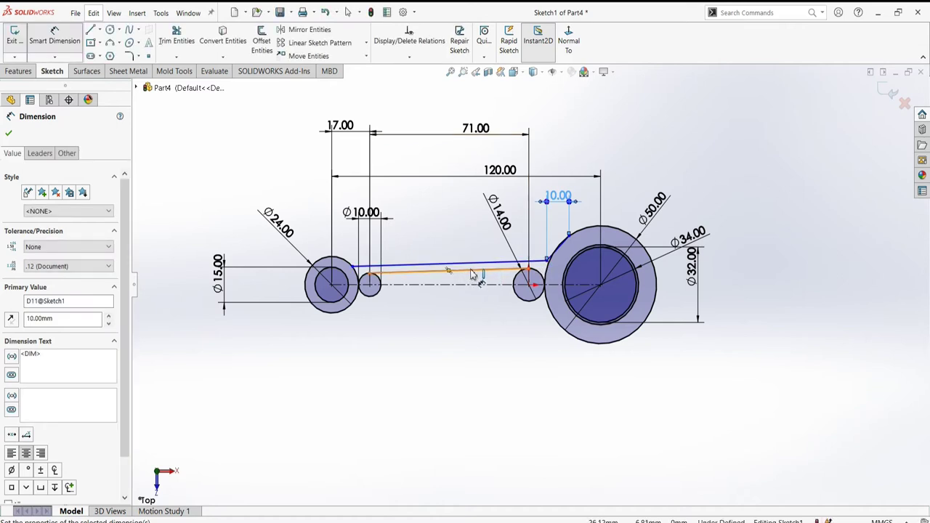
left_click(549, 262)
left_click(531, 285)
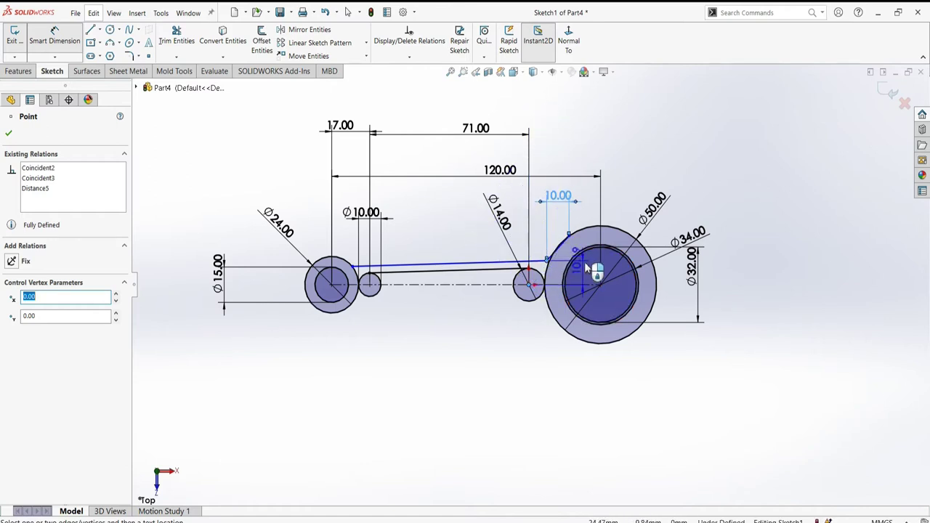
left_click(585, 269)
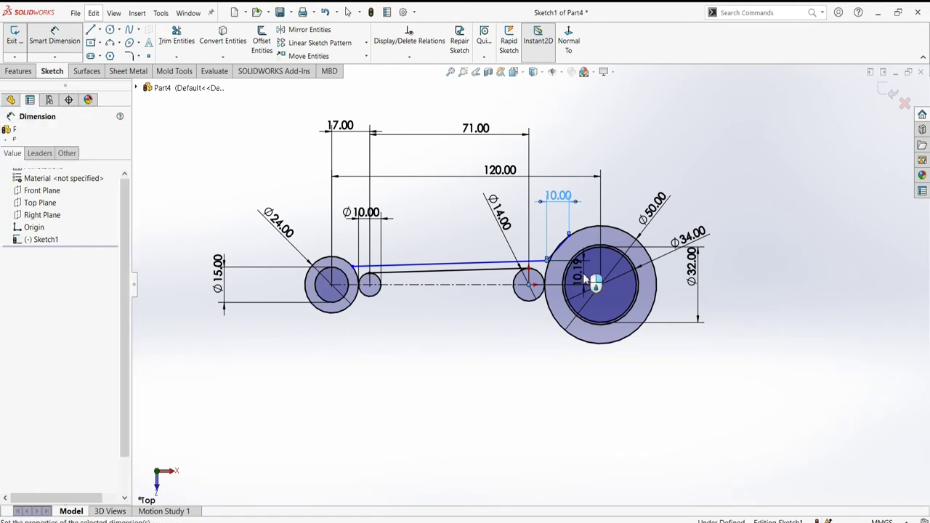
type("10")
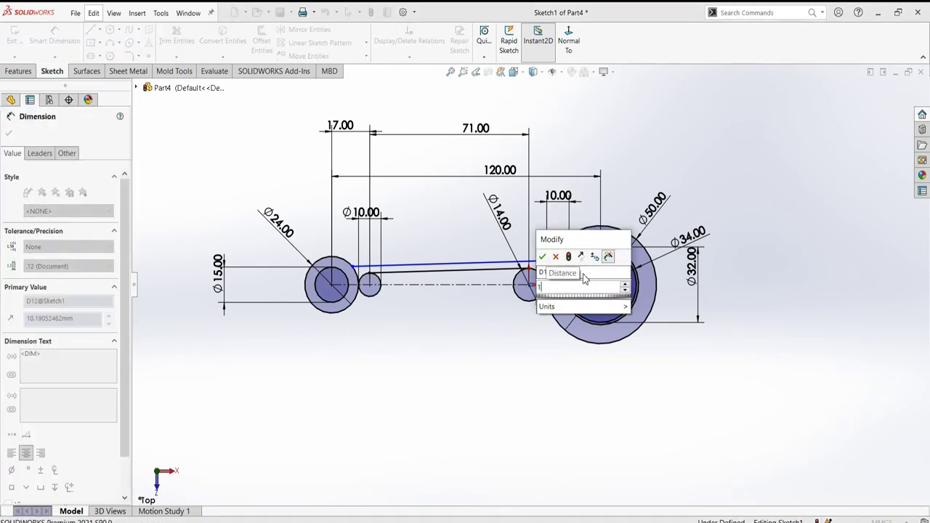
key("Return")
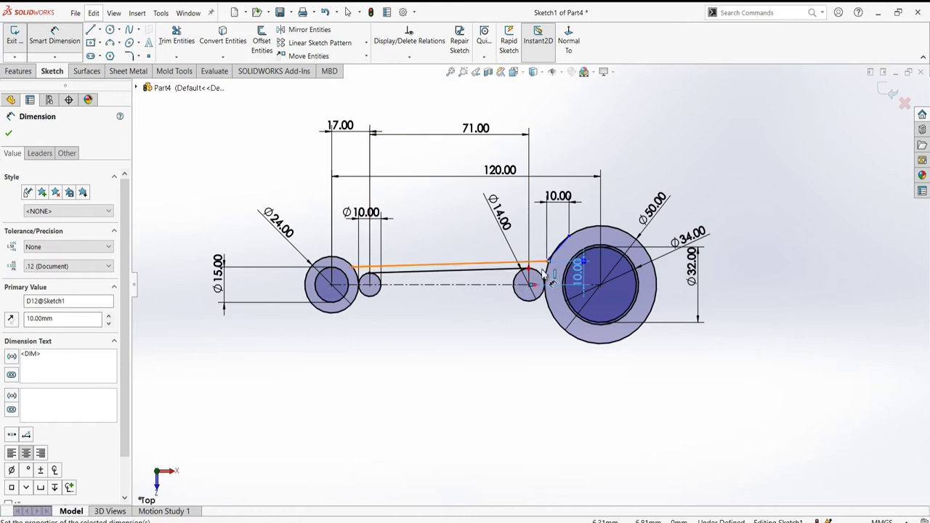
- Set the bend point 90 mm from the small-end centre
left_click(548, 264)
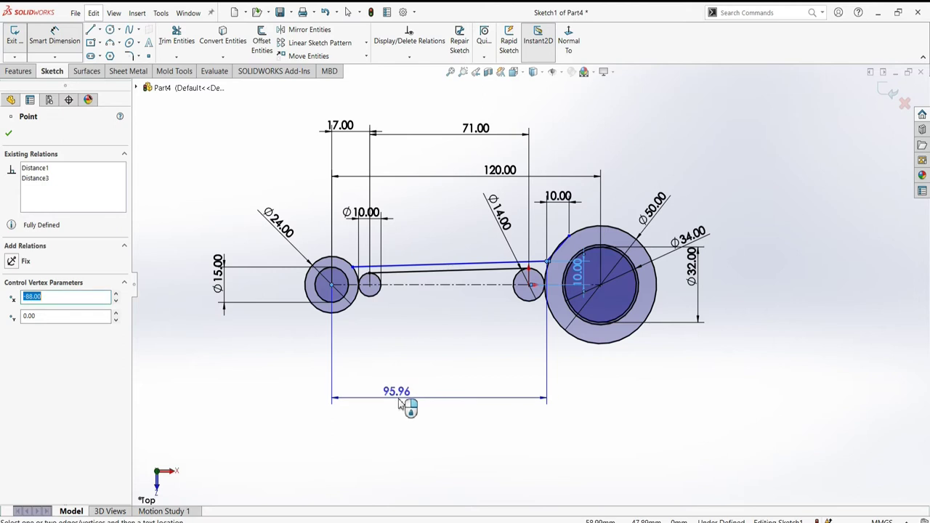
left_click(398, 405)
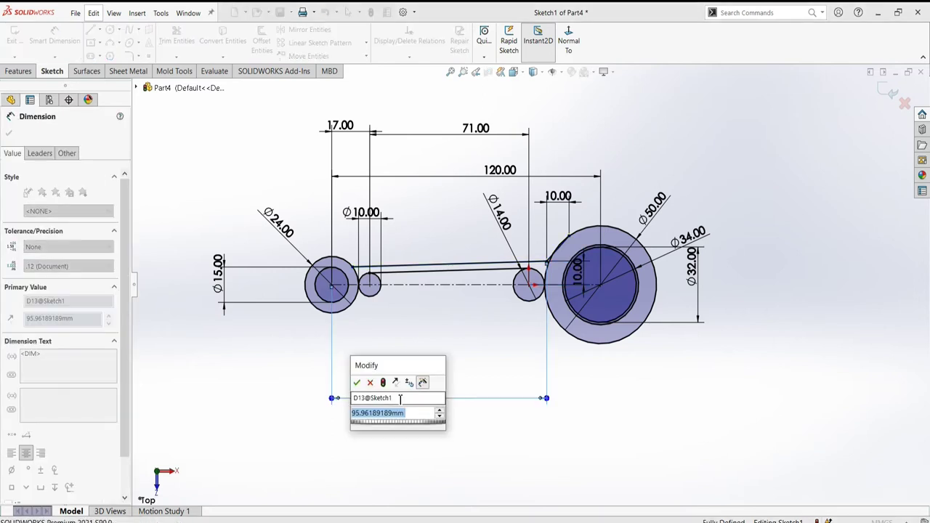
type("90")
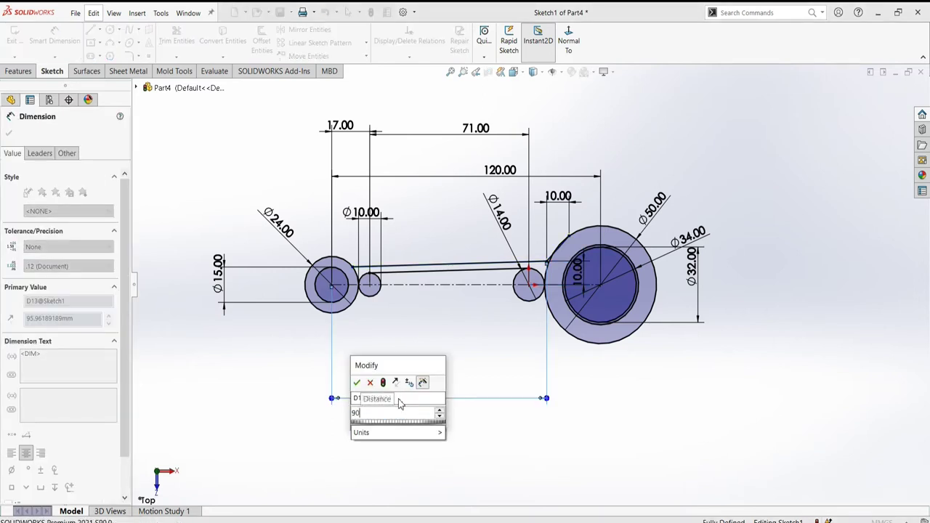
key("Return")
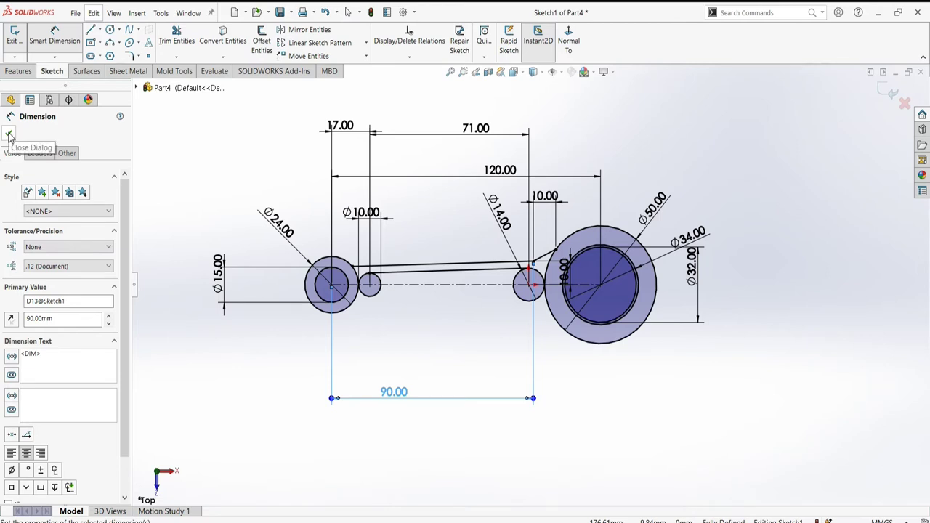
left_click(9, 135)
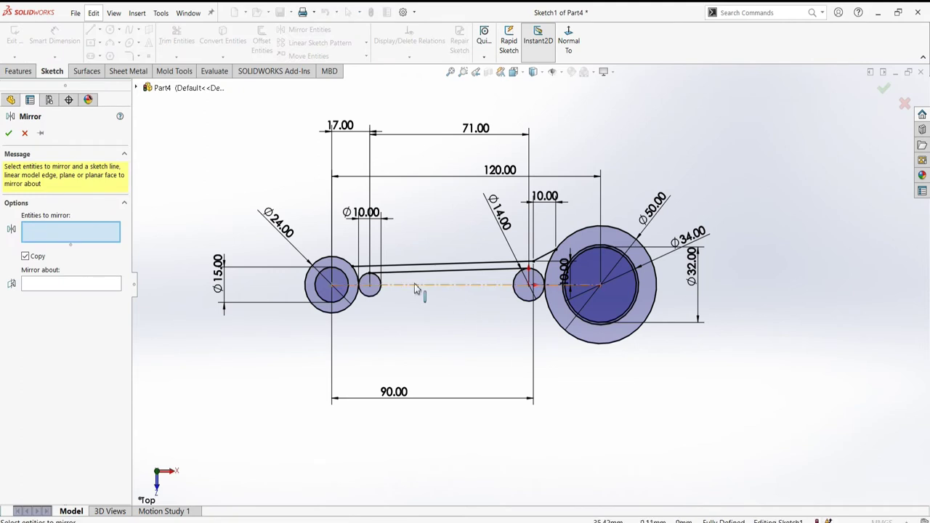
- Mirror the three upper shank lines about the horizontal centerline
left_click(433, 267)
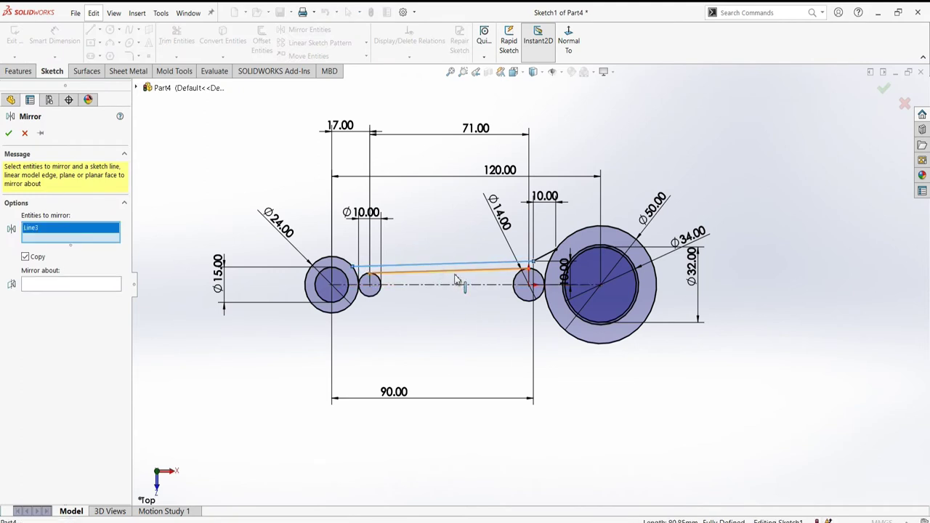
left_click(461, 272)
left_click(547, 260)
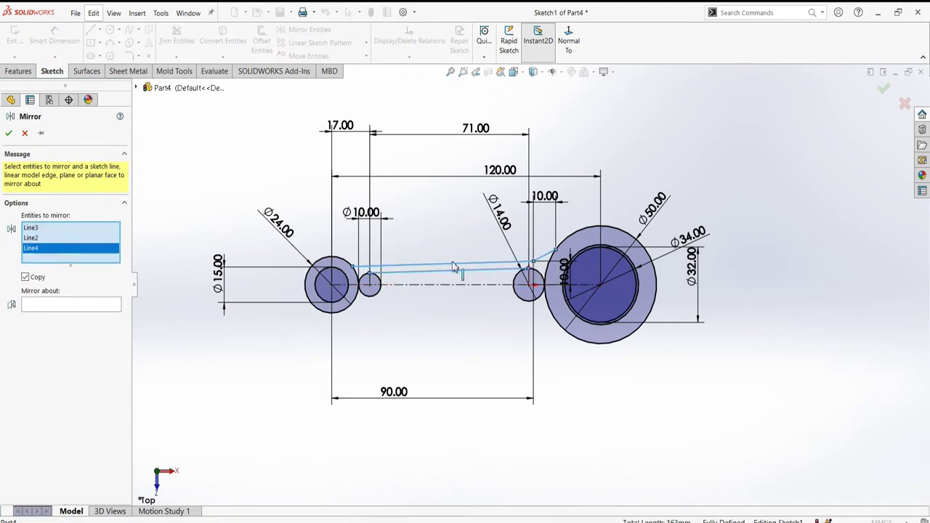
left_click(100, 306)
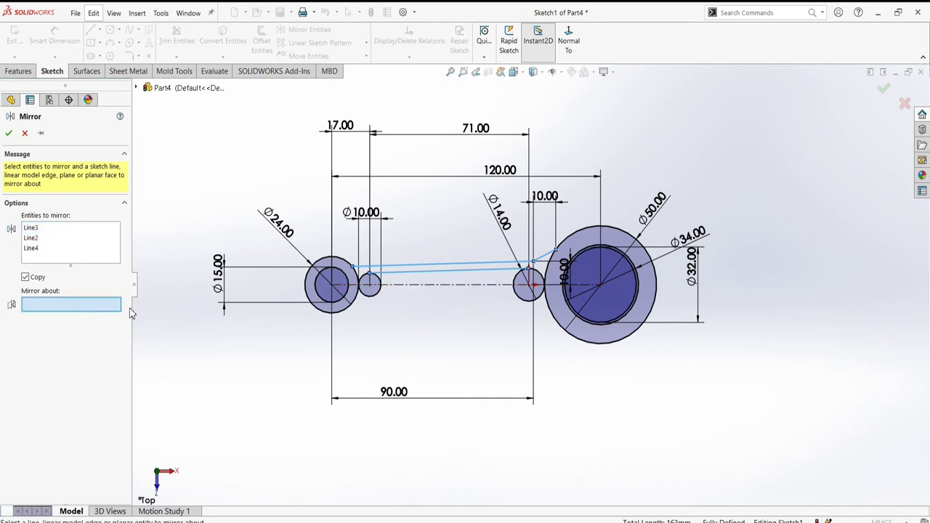
left_click(464, 284)
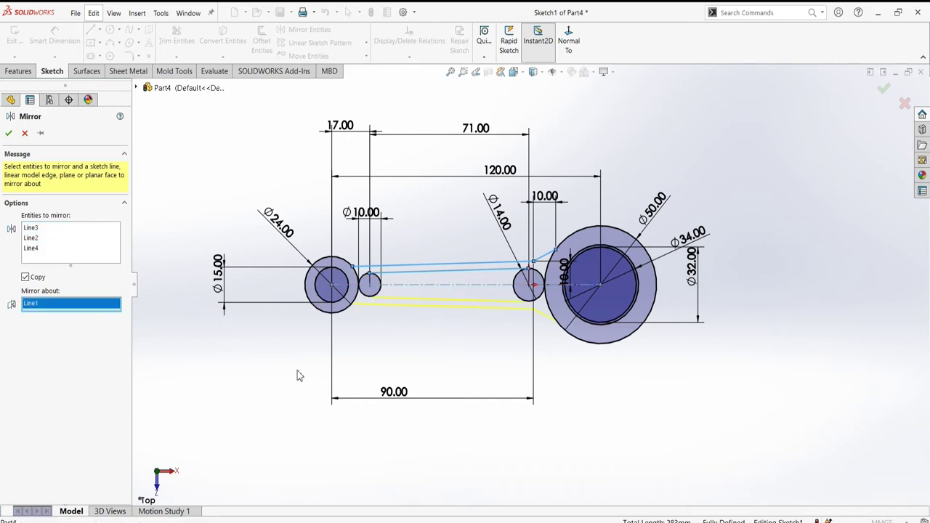
left_click(9, 135)
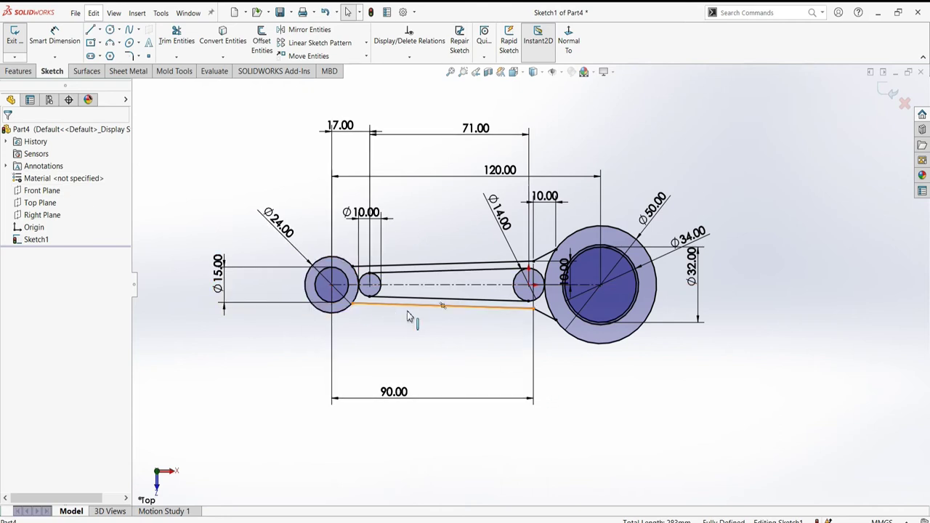
- Draw a vertical line across the big-end circle from its top to its bottom
left_click(91, 31)
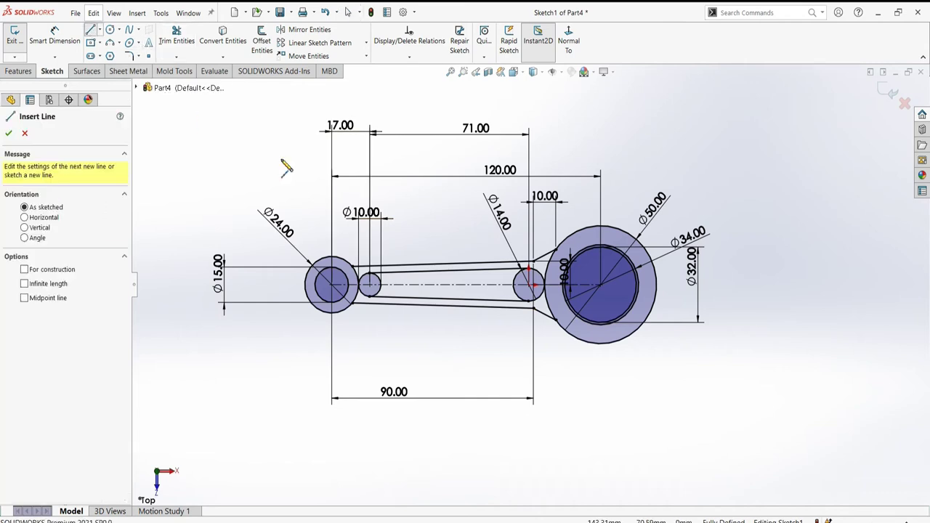
left_click(600, 228)
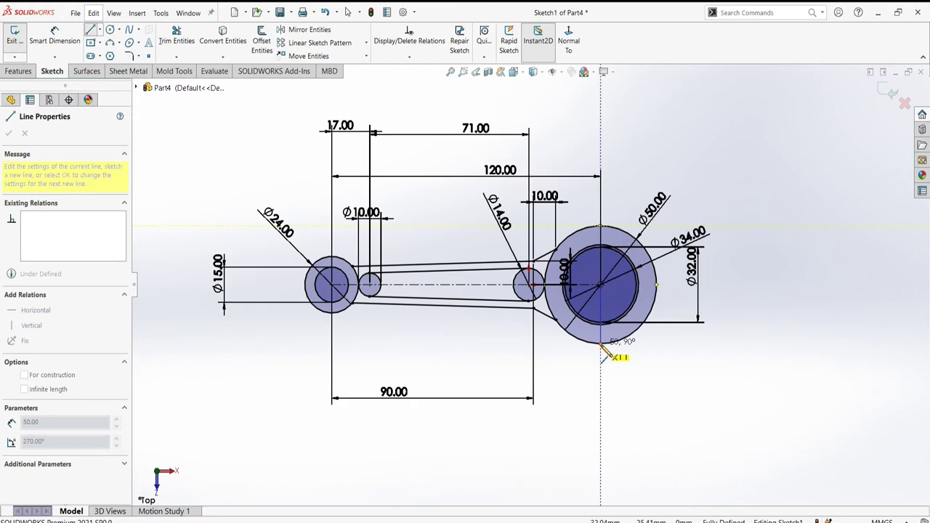
left_click(600, 343)
right_click(647, 367)
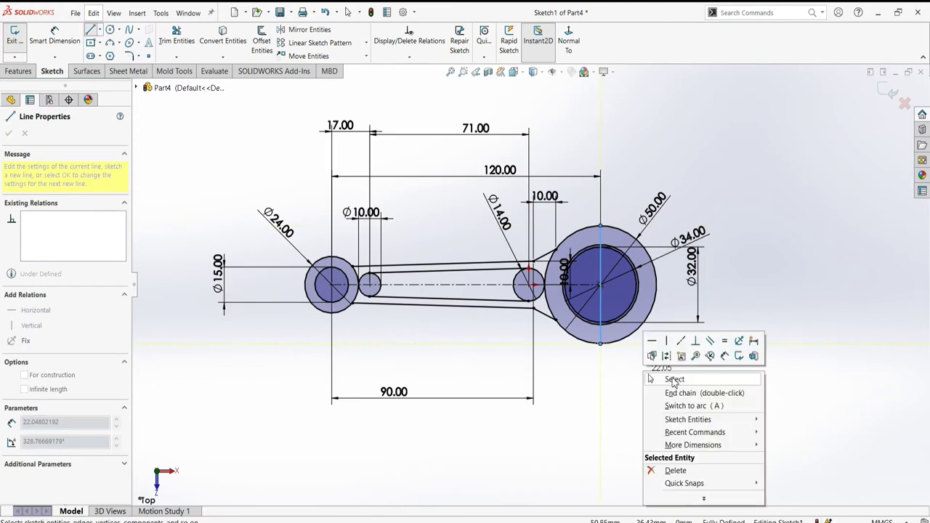
left_click(674, 379)
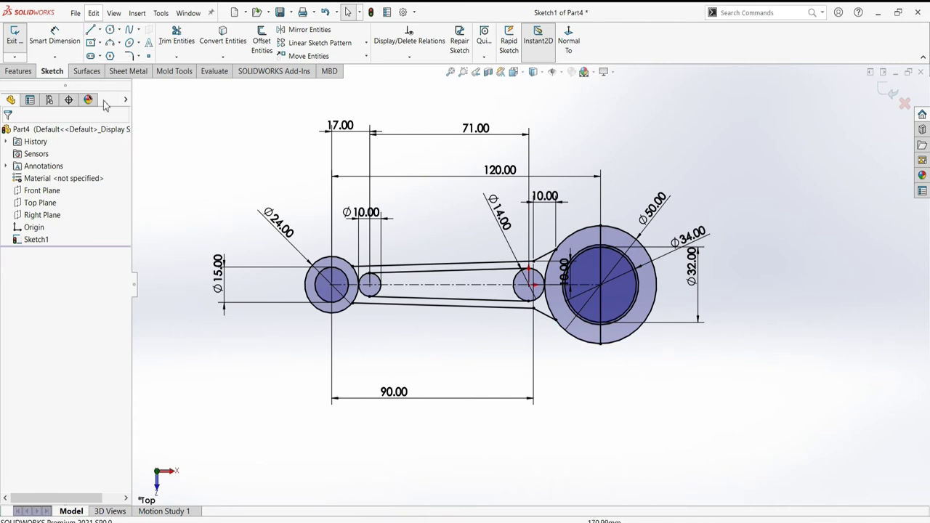
- Trim the big-end circles' right halves, the inner line pieces, and the Ø10/Ø14 circles into a slot
left_click(166, 41)
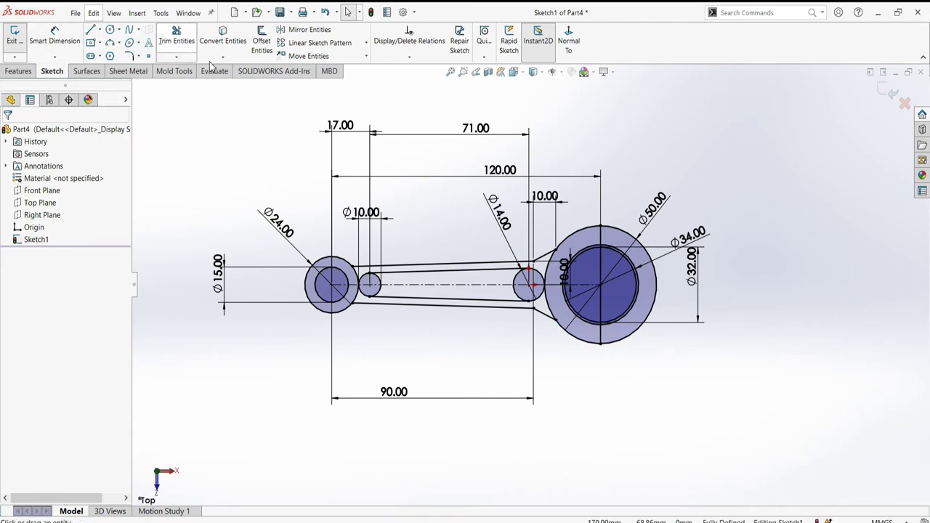
left_click(631, 235)
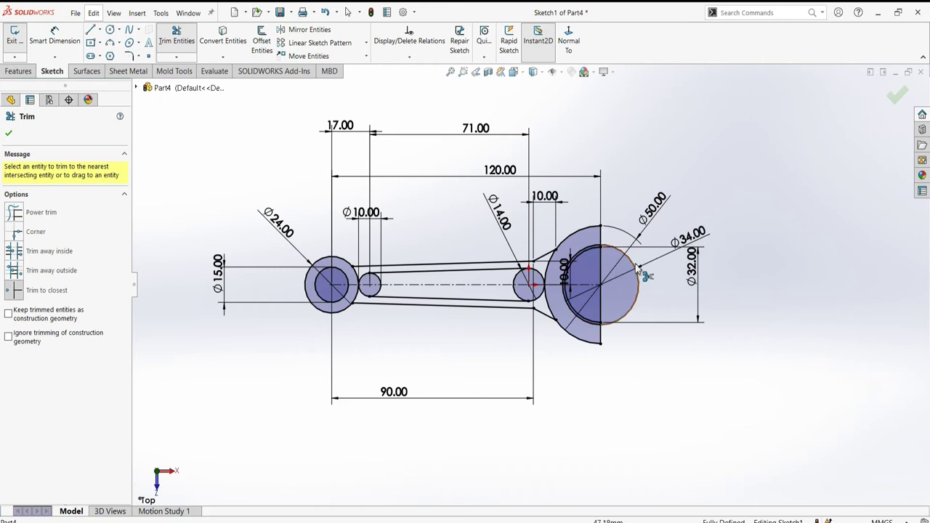
left_click(636, 275)
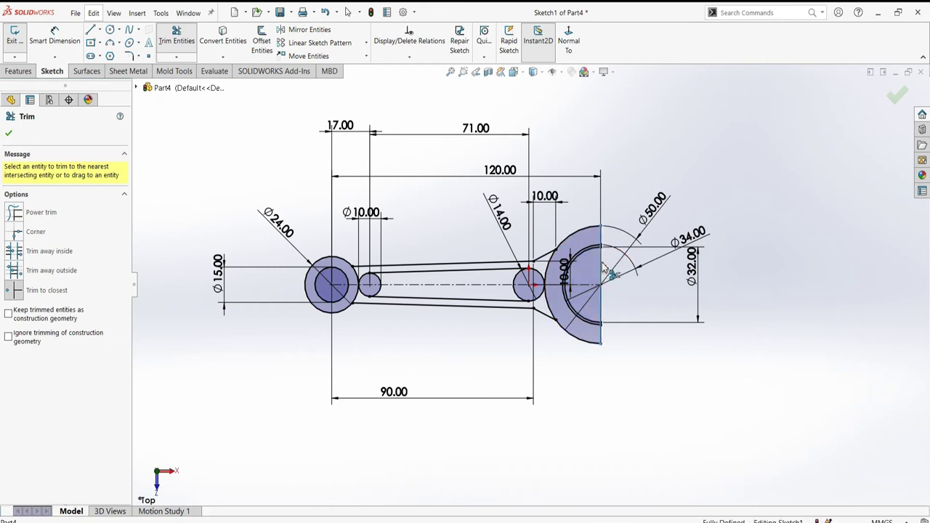
left_click(601, 282)
left_click(602, 304)
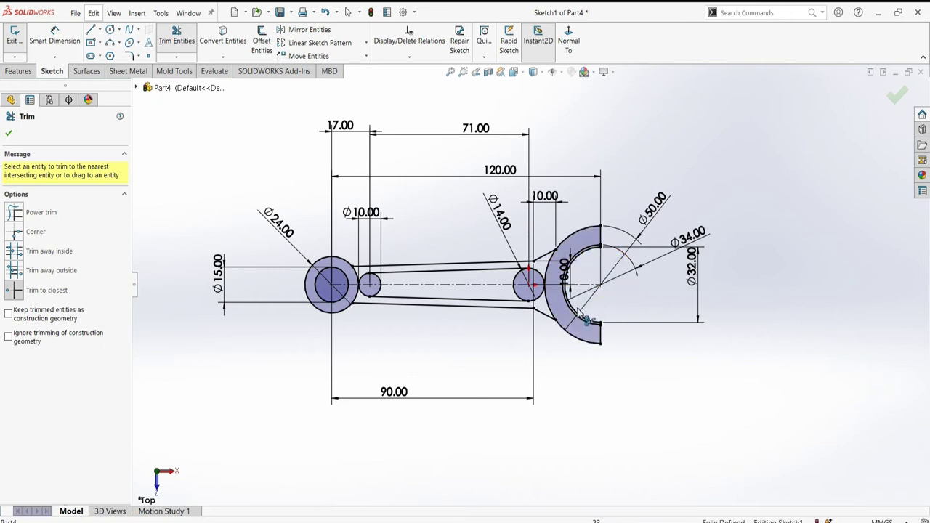
left_click(383, 289)
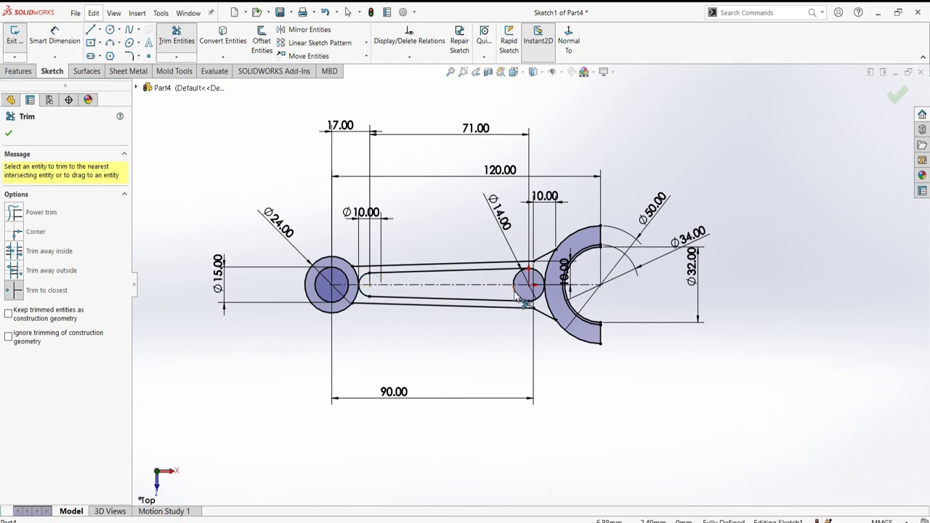
left_click(517, 296)
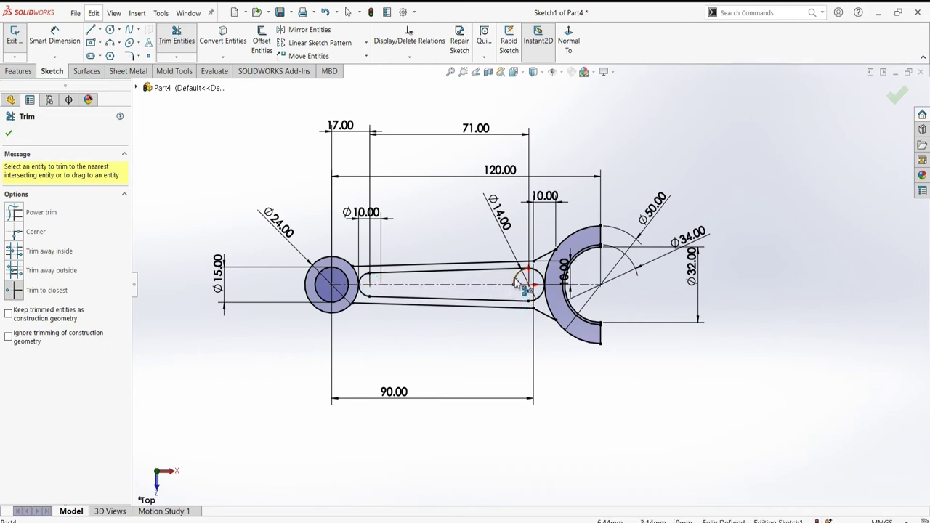
left_click(518, 281)
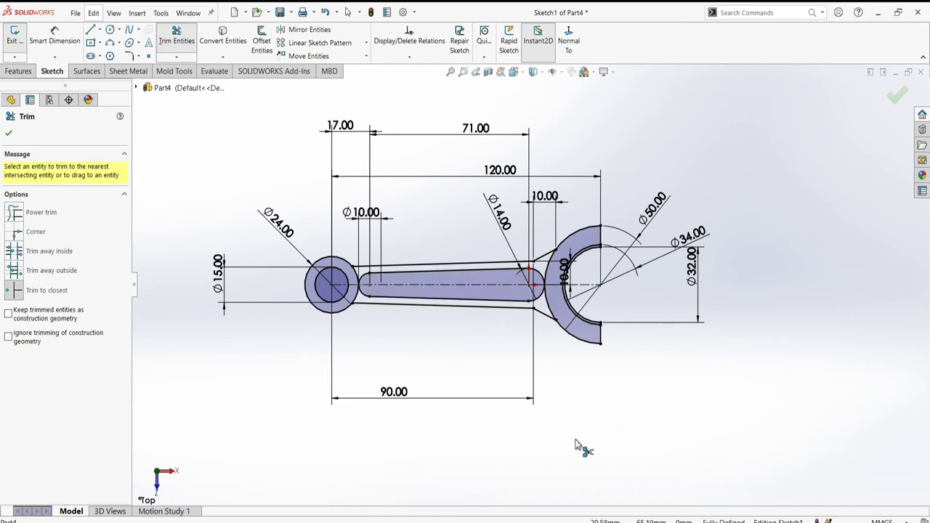
middle_click_drag(575, 445, 575, 396)
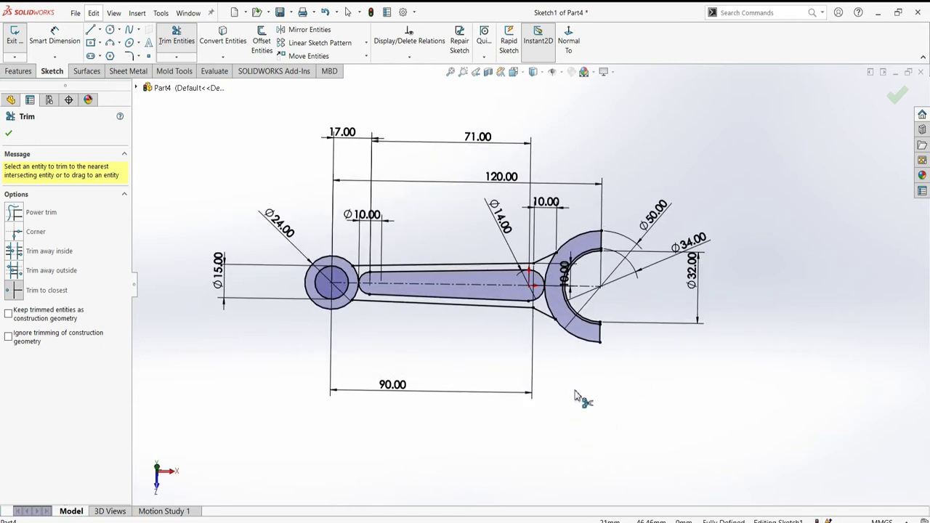
left_click(10, 133)
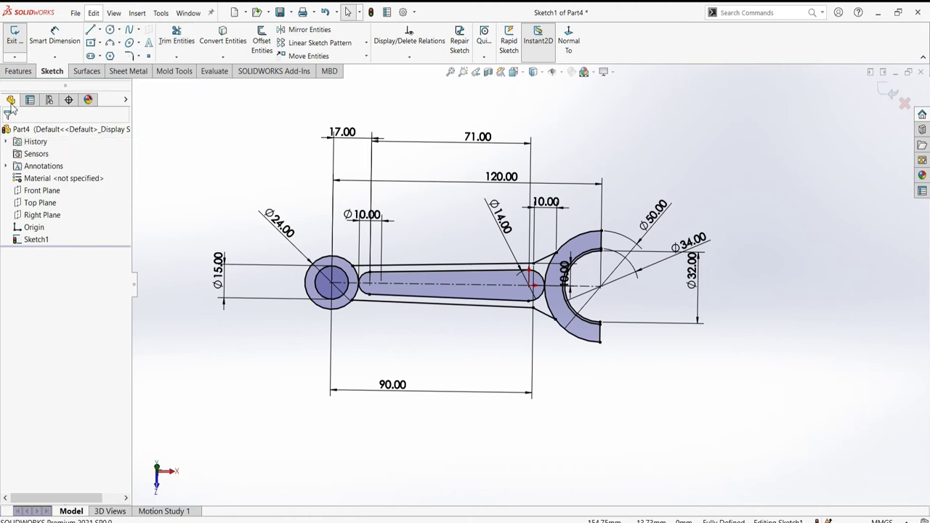
- Extrude the small-end ring region to a depth of 15 mm
left_click(17, 71)
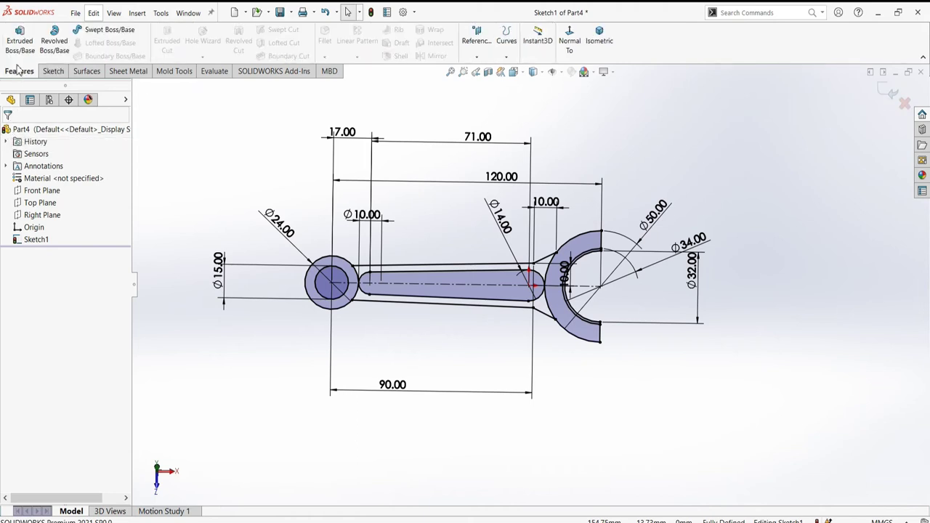
left_click(20, 37)
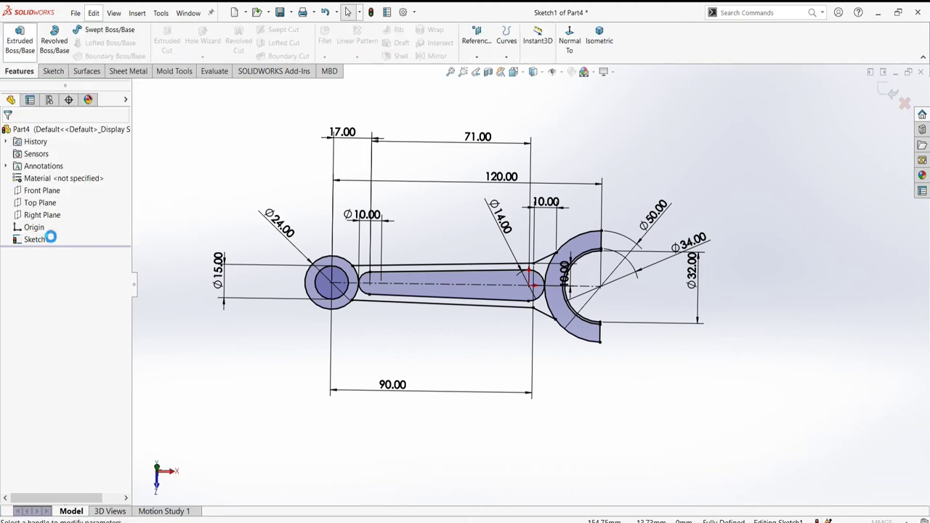
left_click(352, 280)
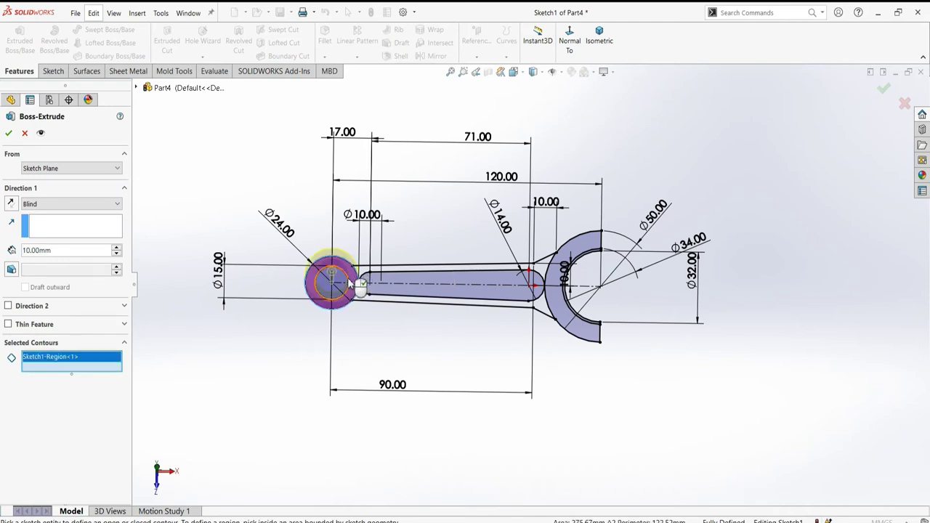
double_click(64, 249)
type("15")
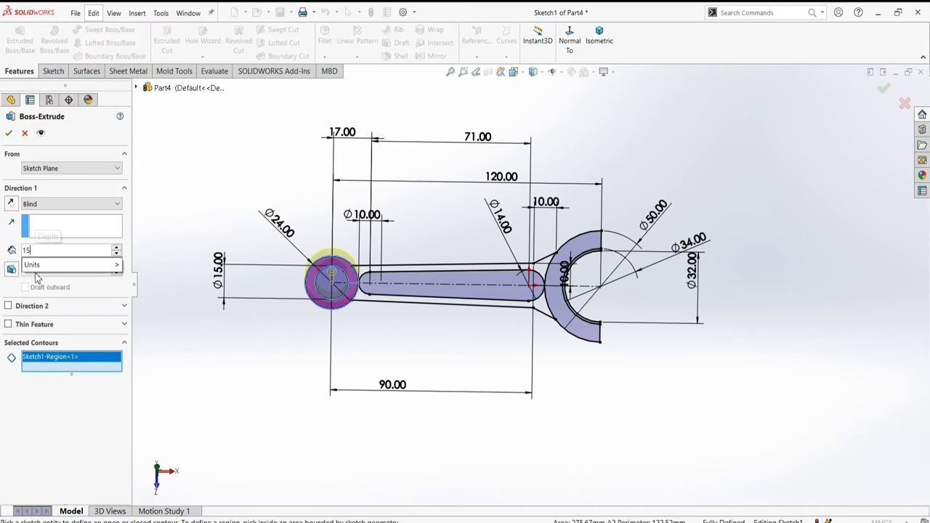
middle_click_drag(235, 375, 229, 210)
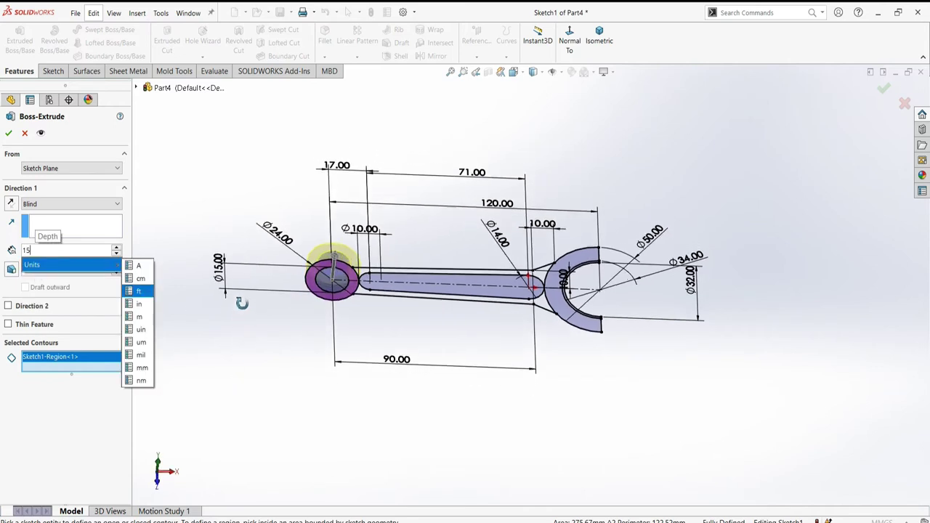
- Check the reference drawing, then add a 5 mm second direction and accept the boss
key("Down")
key("Down")
key("Down")
key("Down")
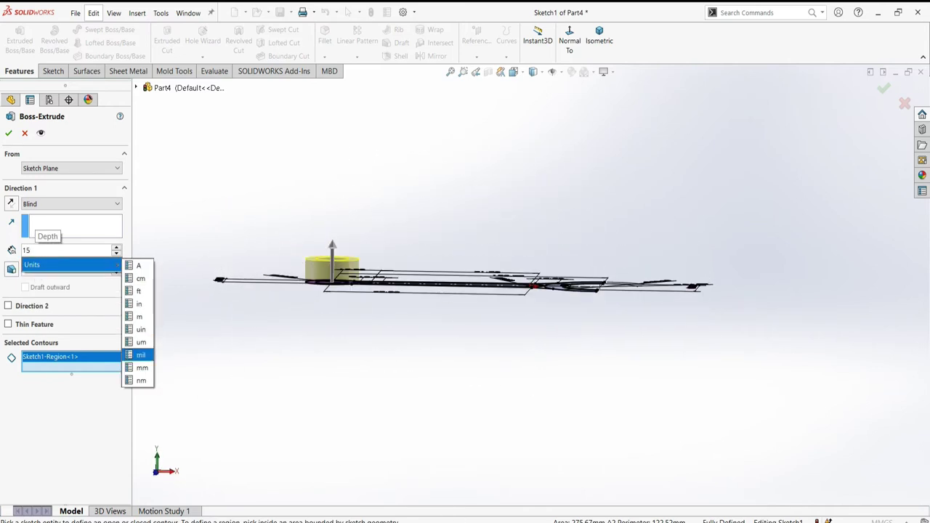
key("Escape")
key("alt+Tab")
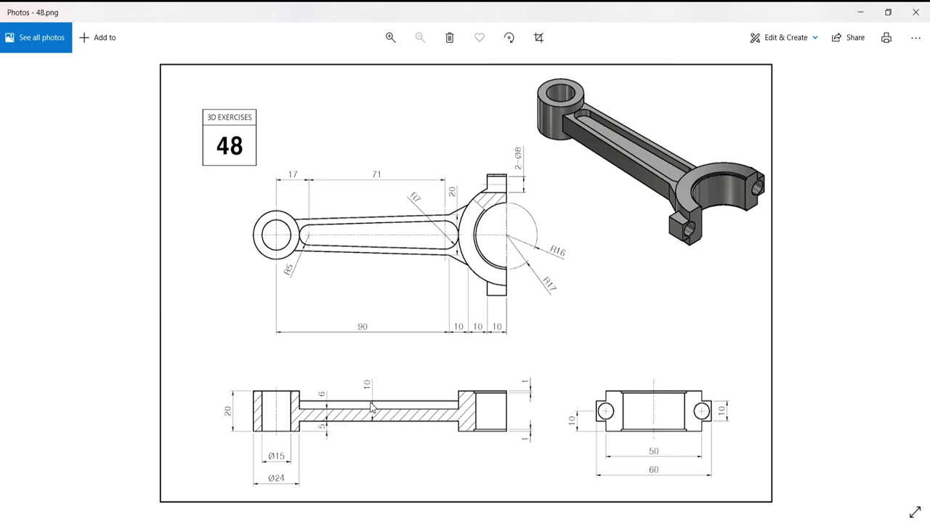
key("alt+Tab")
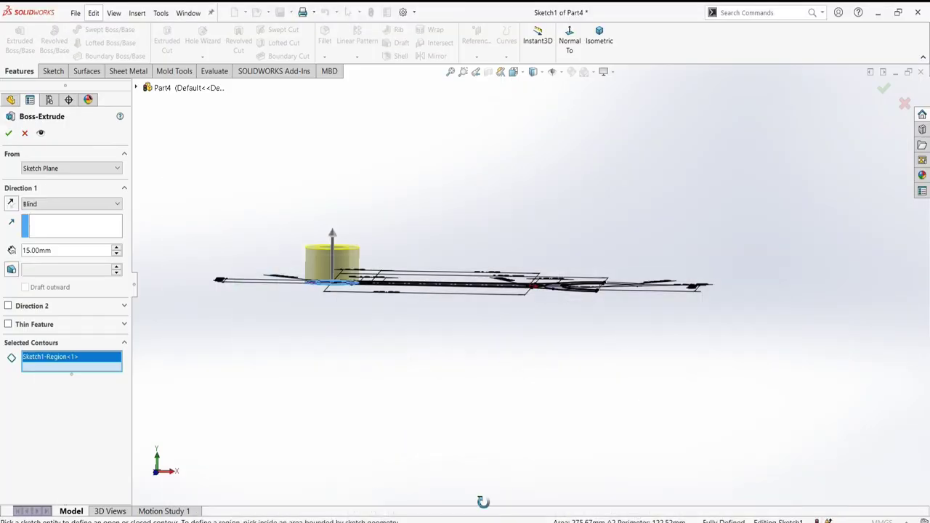
left_click(8, 306)
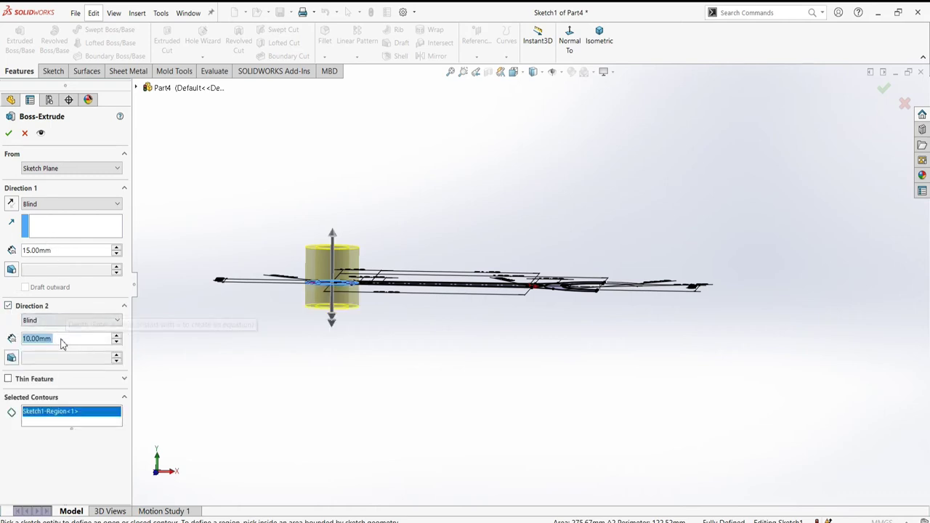
type("5")
key("Return")
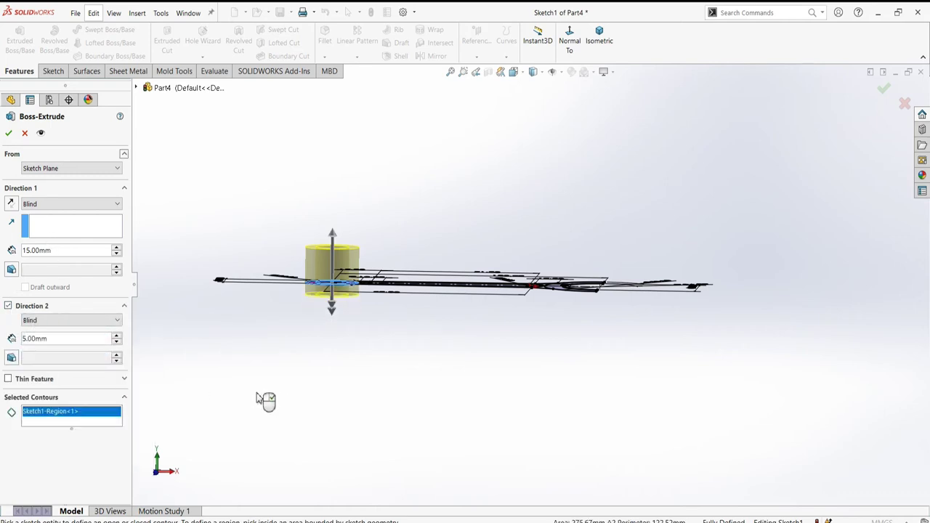
left_click(9, 134)
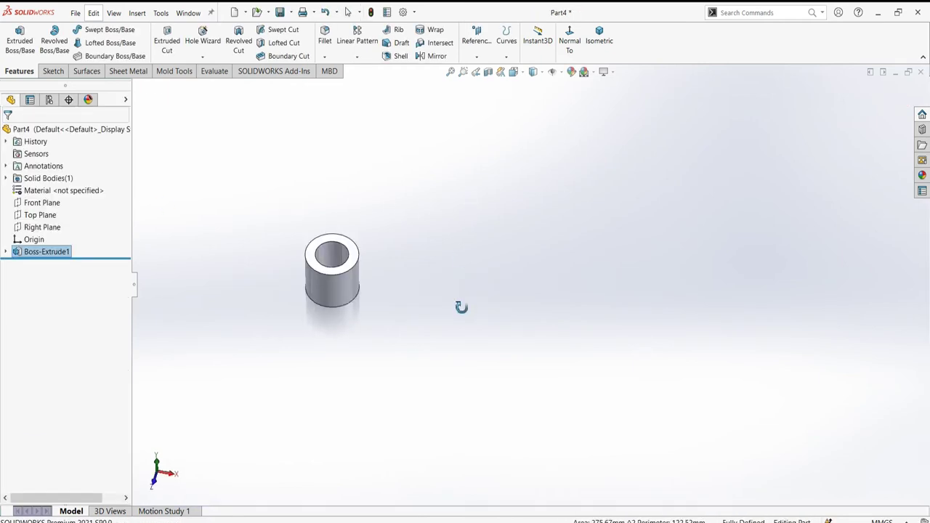
- Extrude both big-end C regions from Sketch1, 15 mm one way and 5 mm the other
left_click(5, 251)
left_click(47, 264)
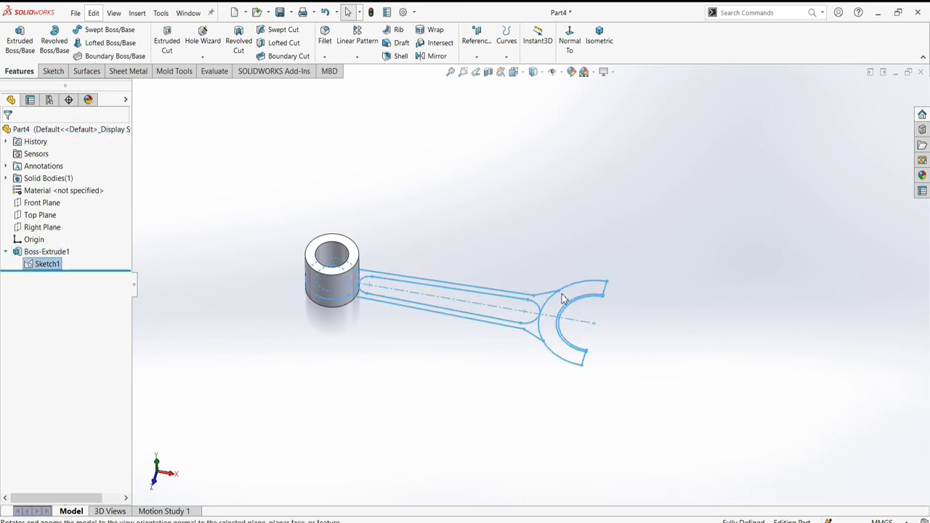
left_click(20, 40)
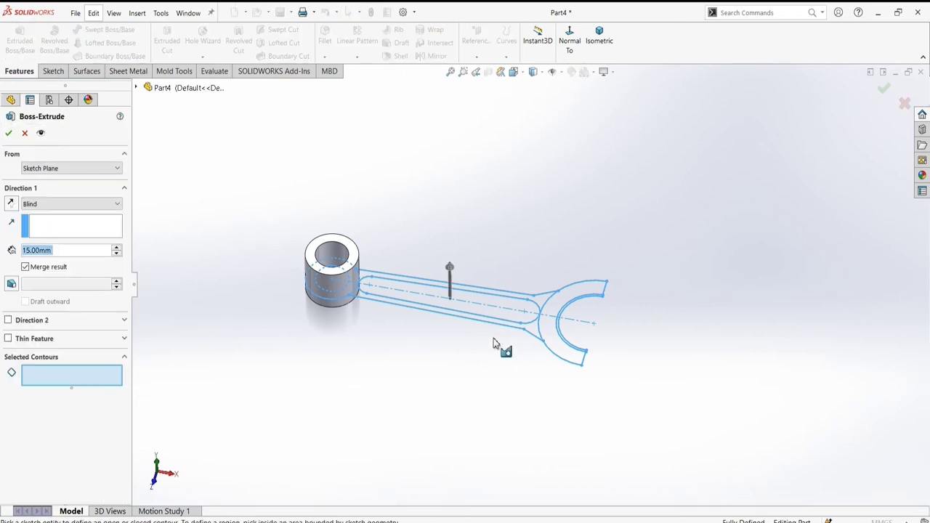
left_click(572, 298)
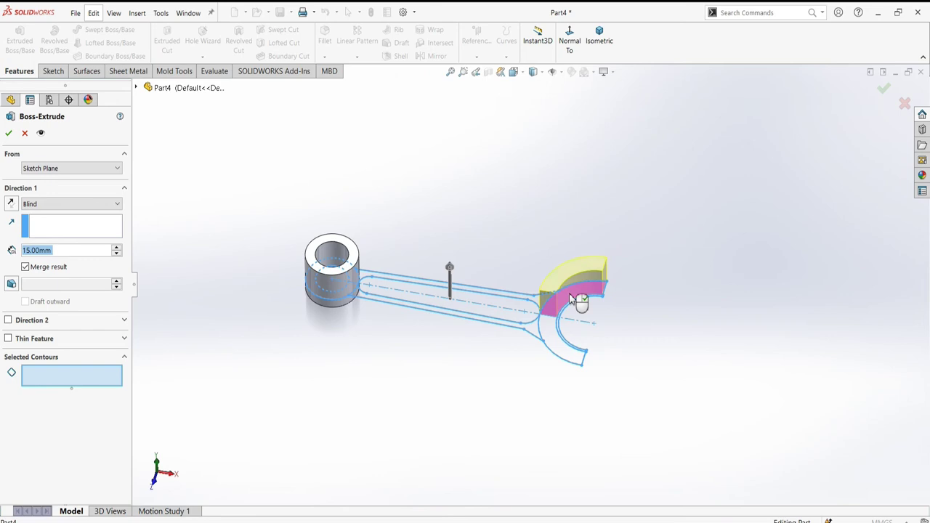
left_click(566, 340)
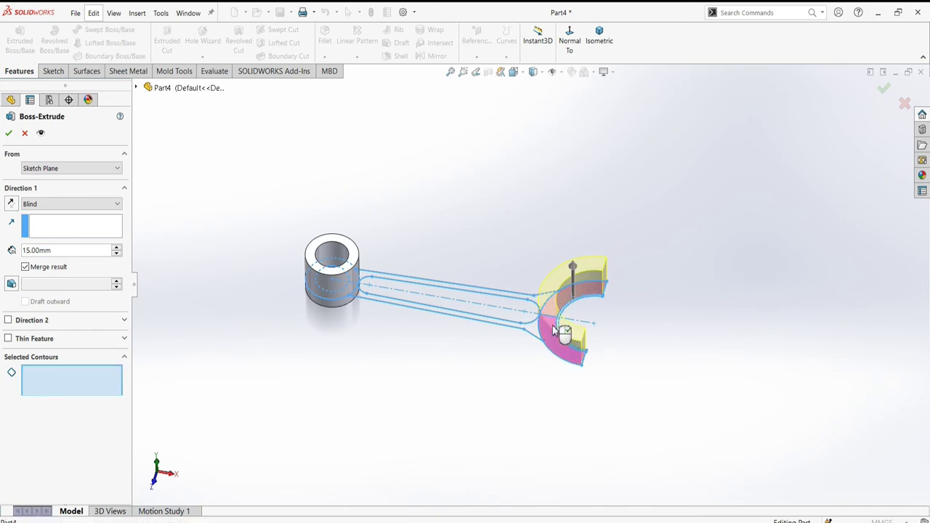
left_click(8, 320)
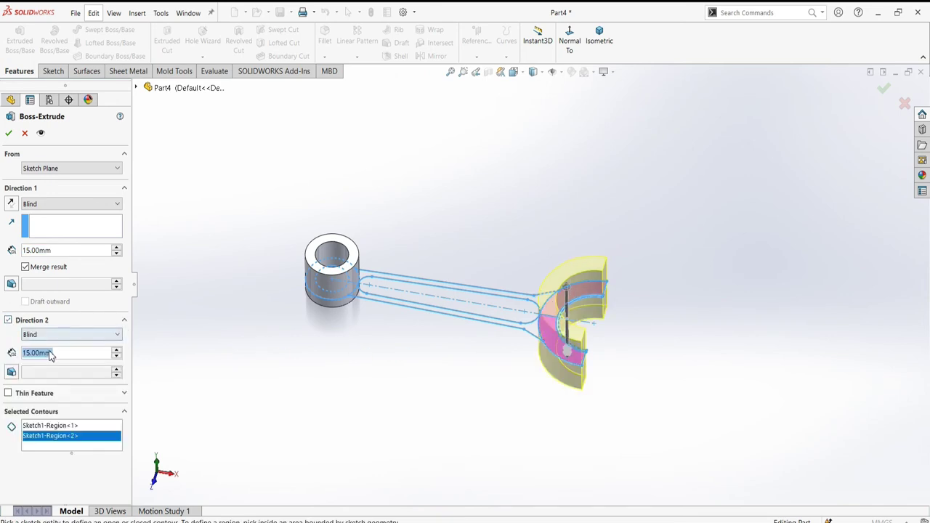
type("5")
key("Return")
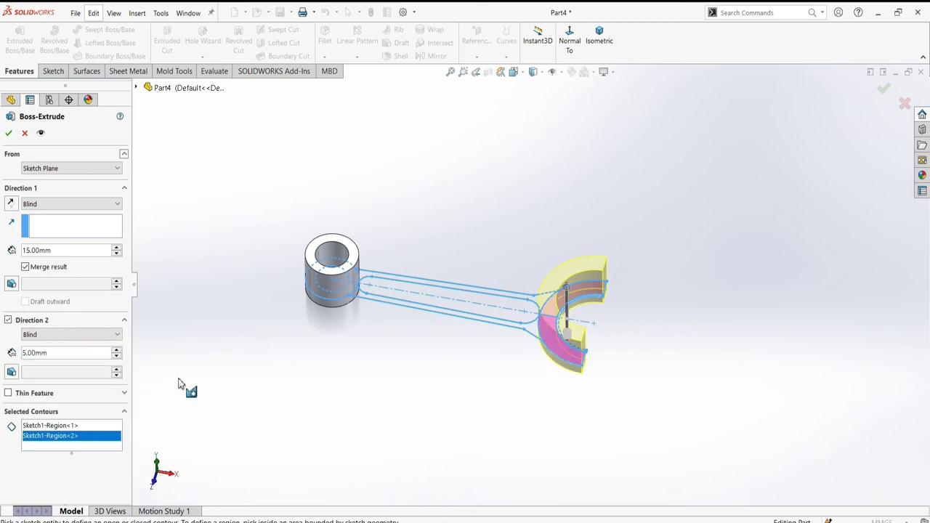
left_click(10, 133)
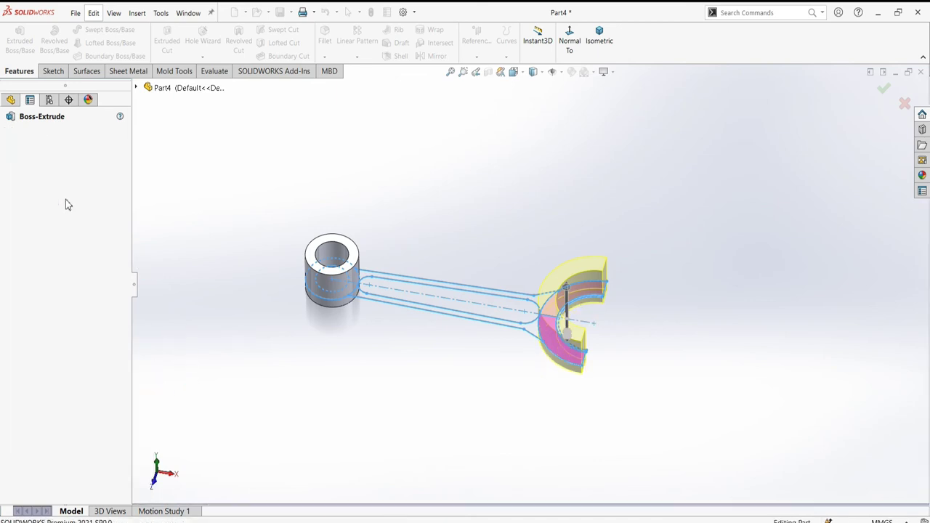
left_click(45, 265)
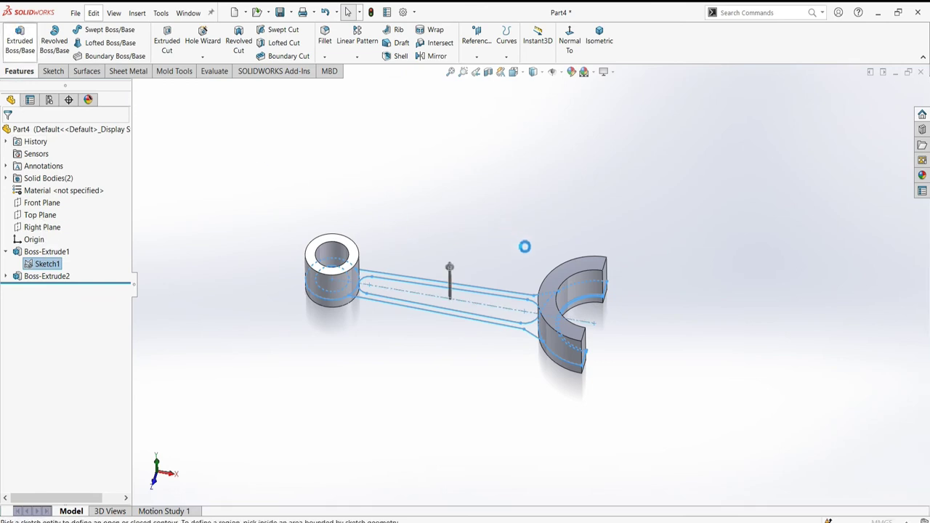
- Extrude the inner big-end band and shank region 14 mm one way and 4 mm the other
scroll(573, 295, "down", 3)
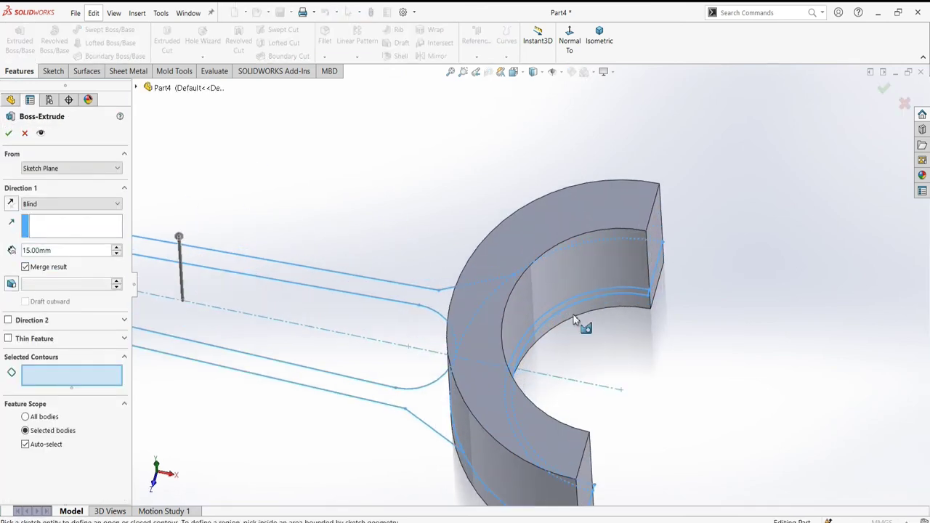
scroll(582, 295, "down", 3)
left_click(572, 241)
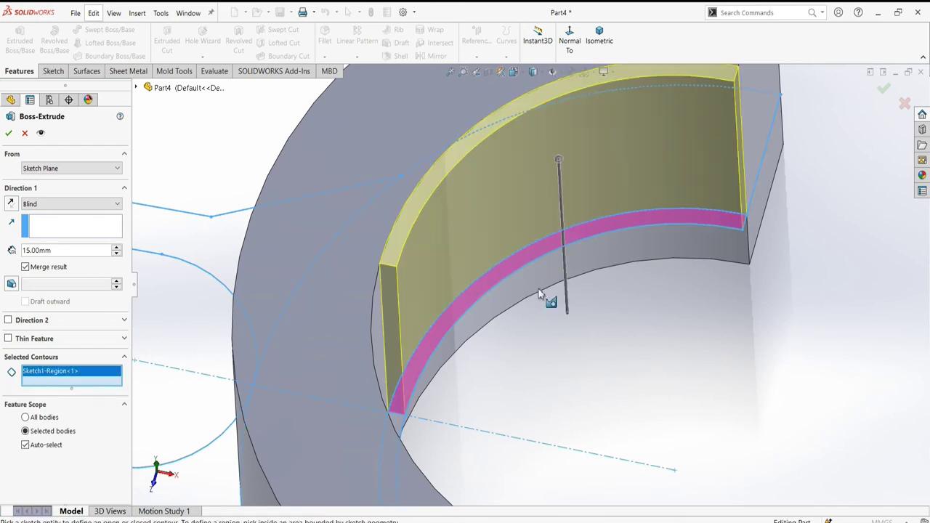
left_click(399, 428)
mouse_move(442, 426)
middle_mouse_down()
mouse_move(478, 406)
mouse_move(471, 401)
middle_mouse_up()
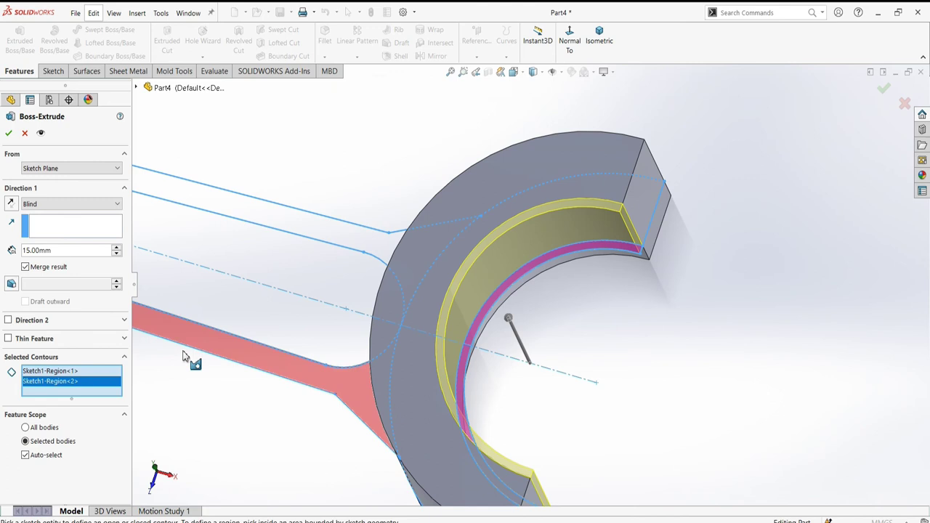
type("1")
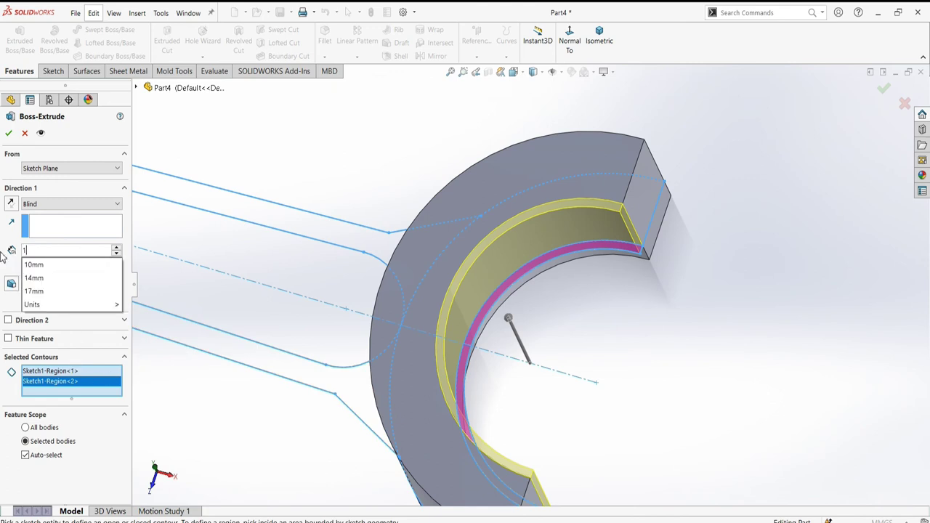
type("4")
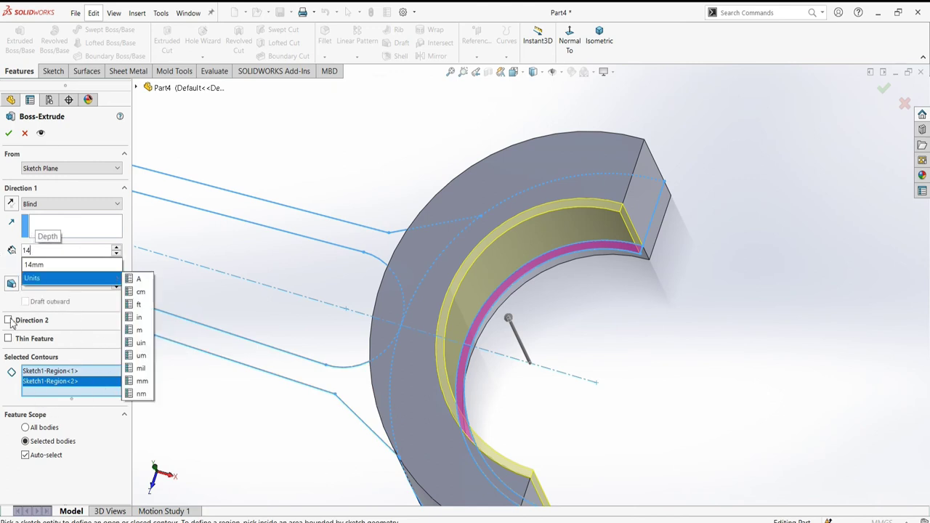
key("Return")
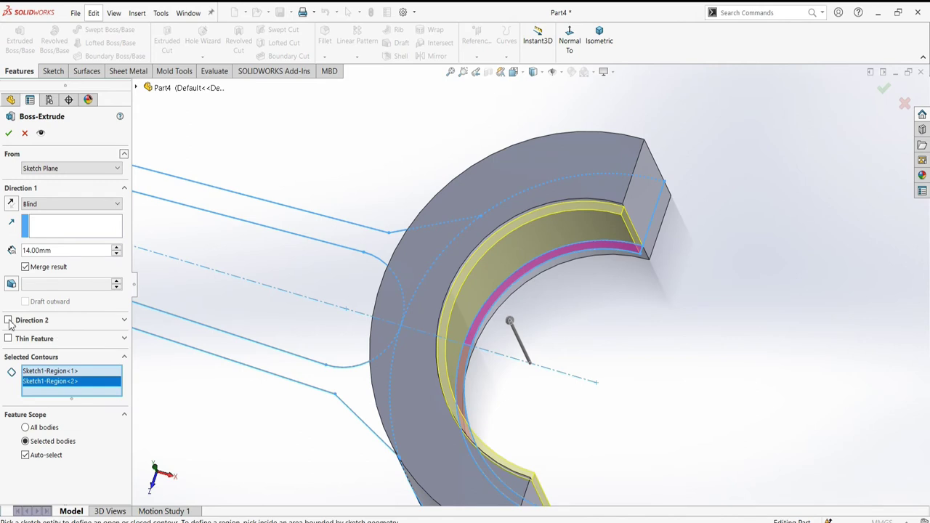
left_click(8, 320)
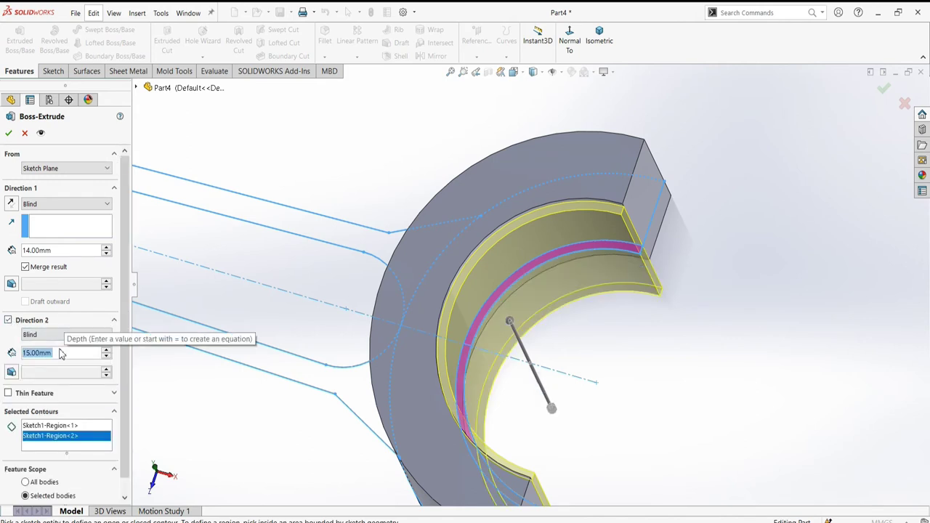
type("4")
key("Return")
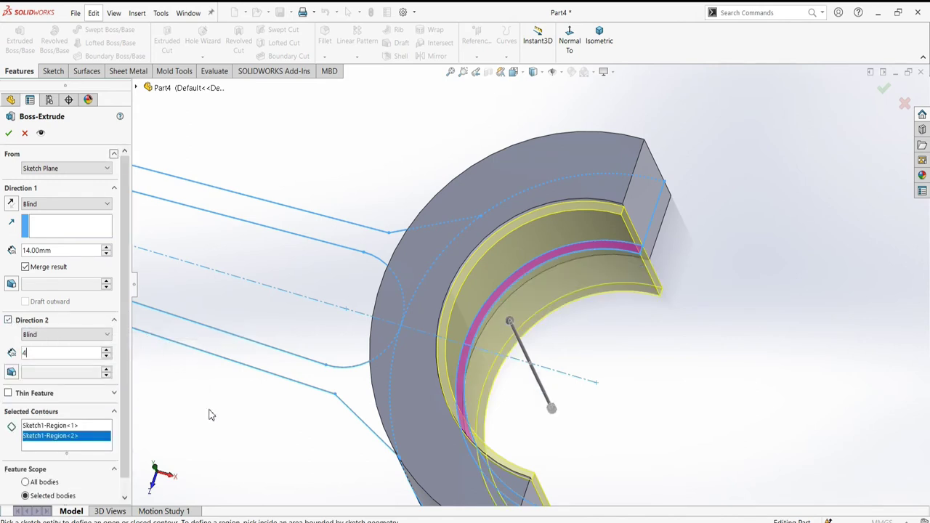
mouse_move(243, 403)
middle_mouse_down()
mouse_move(249, 318)
mouse_move(237, 240)
mouse_move(240, 264)
mouse_move(222, 282)
middle_mouse_up()
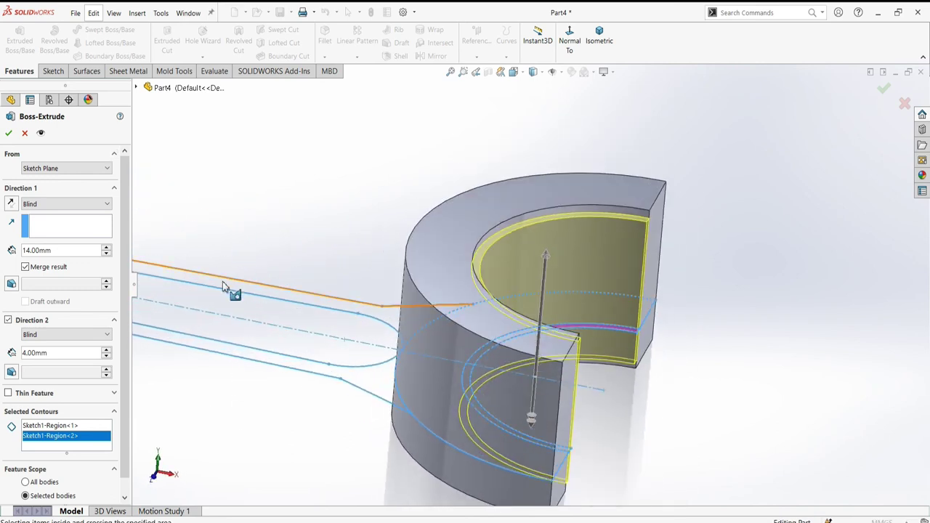
left_click(8, 133)
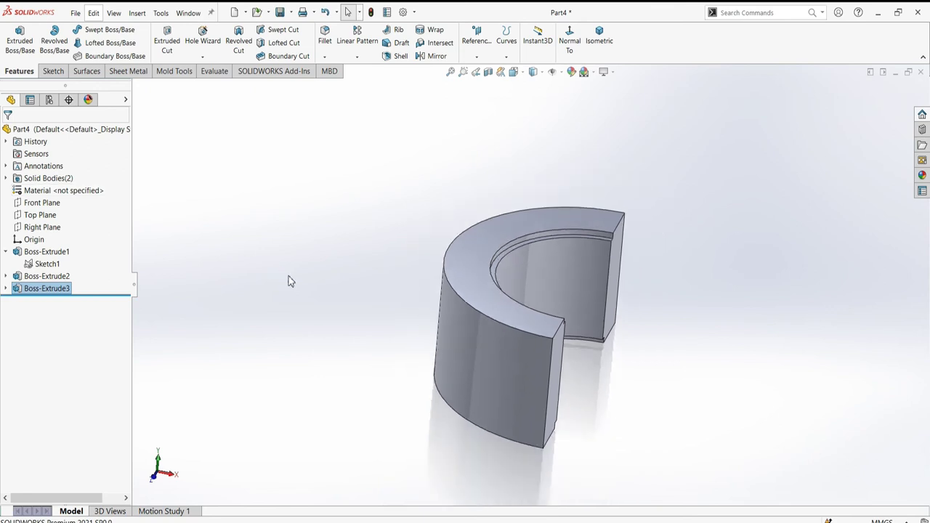
- Extrude the two shank bar regions of Sketch1 to a depth of 6 mm
scroll(289, 282, "up", 2)
scroll(349, 285, "up", 2)
middle_click_drag(348, 284, 315, 379)
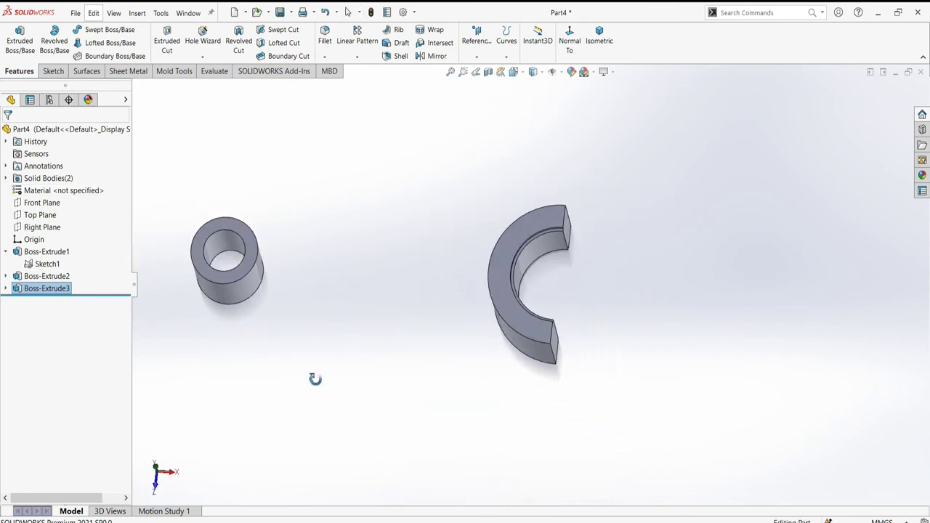
left_click(47, 264)
left_click(20, 58)
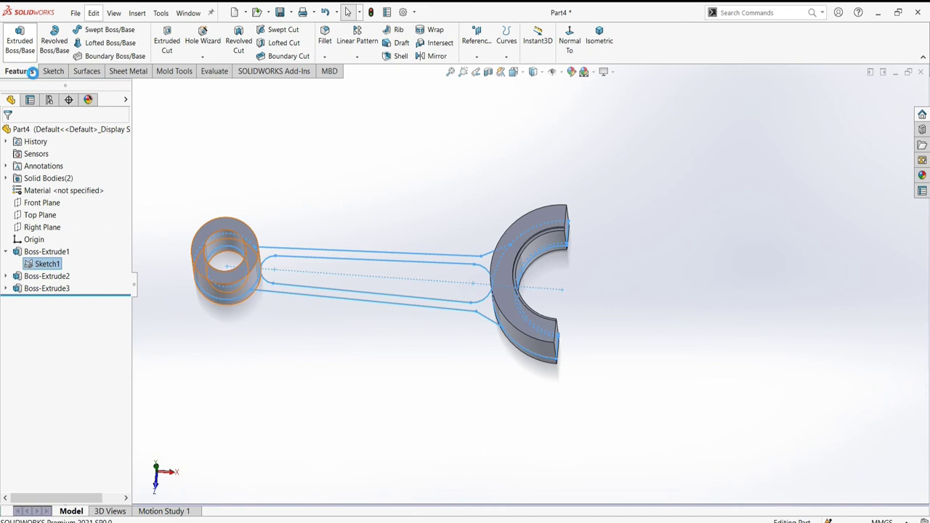
left_click(409, 276)
left_click(376, 301)
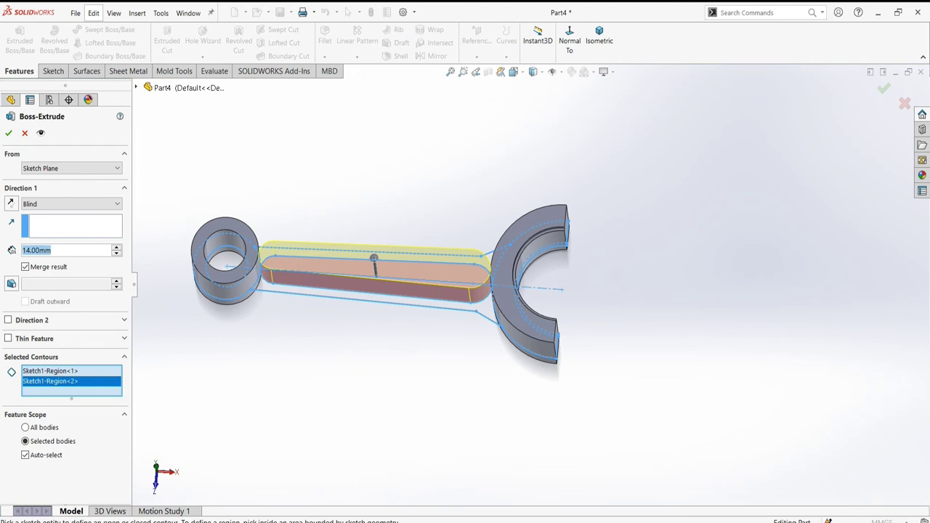
type("6")
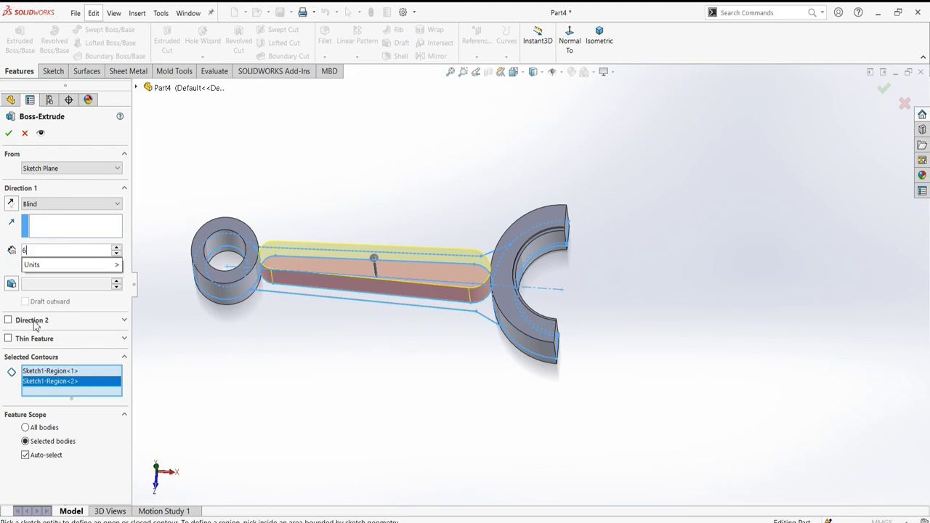
left_click(8, 136)
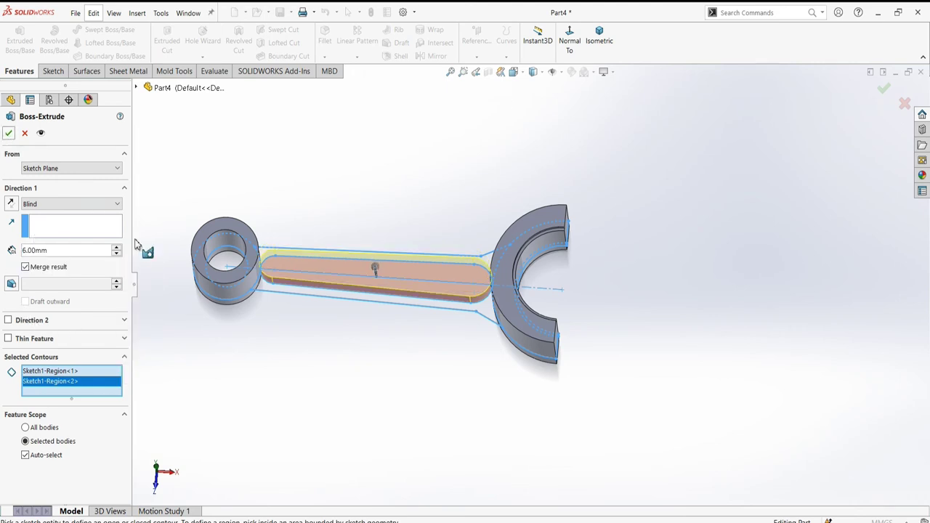
middle_click_drag(283, 354, 212, 271)
left_click(8, 134)
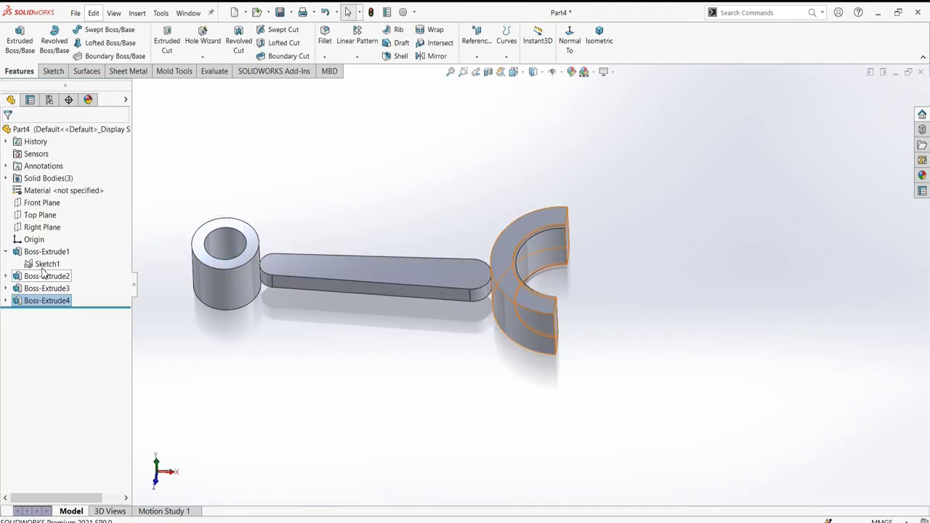
left_click(45, 265)
- Extrude the shank's upper and lower rail regions 10 mm to complete the I-section
left_click(27, 49)
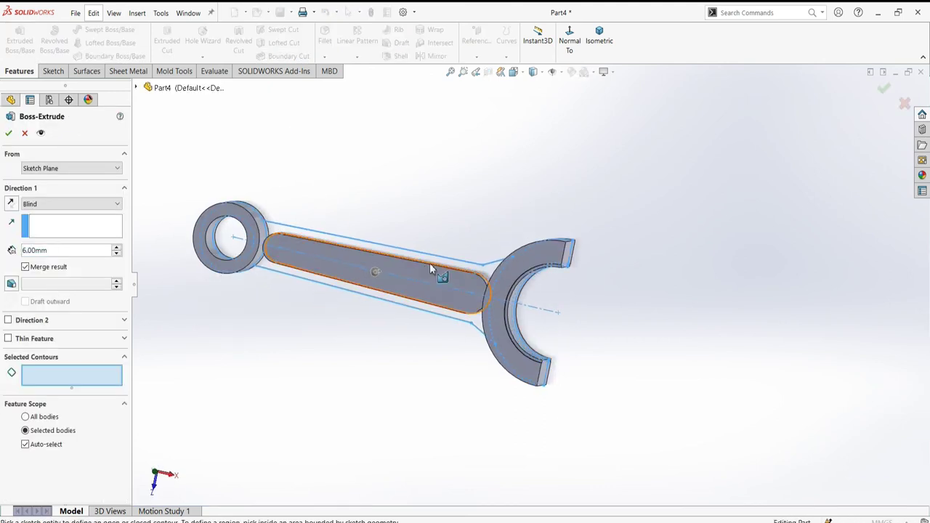
left_click(485, 278)
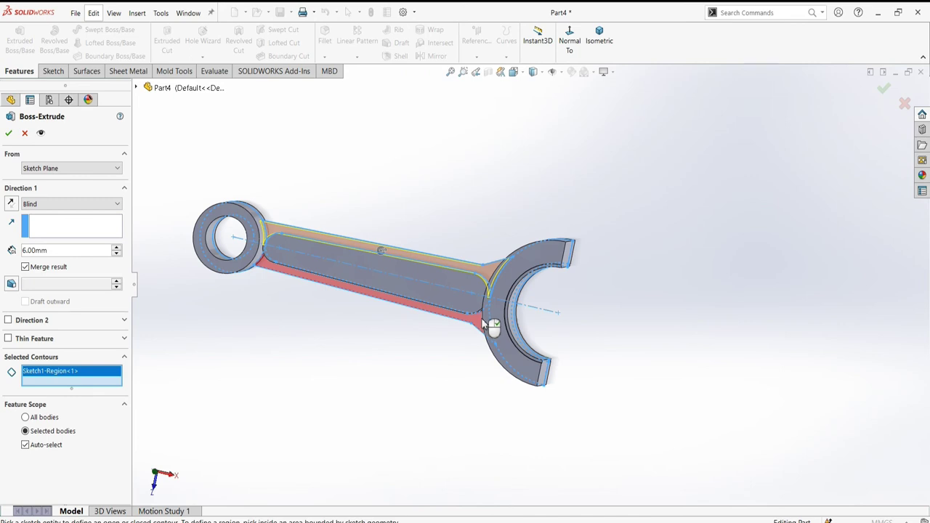
left_click(478, 325)
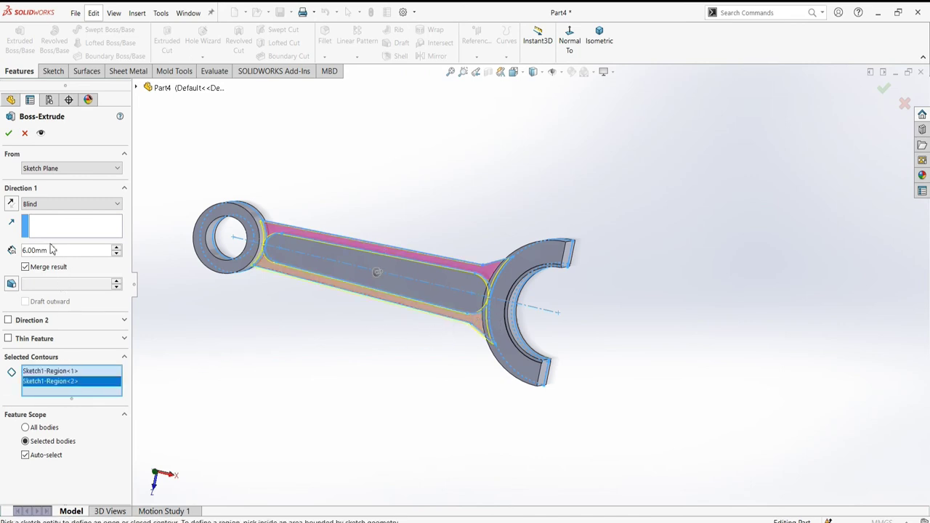
type("10")
key("Return")
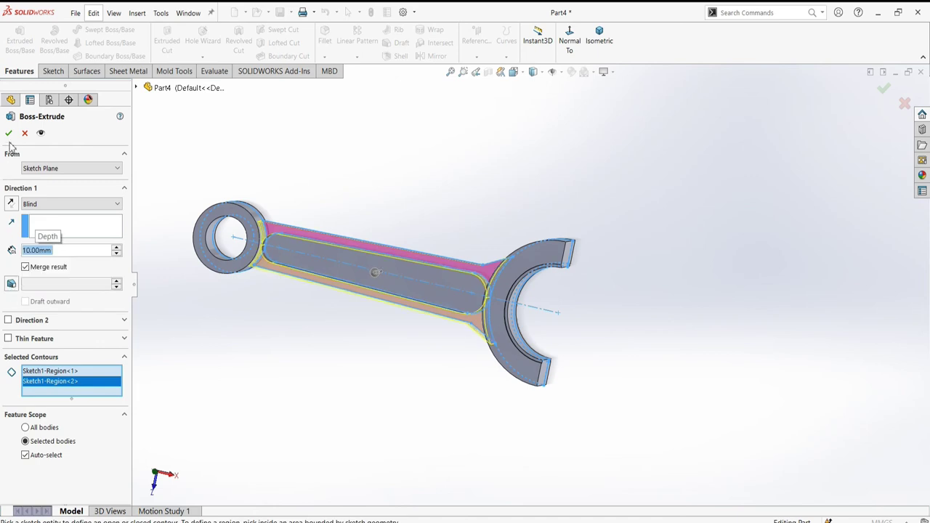
left_click(8, 133)
mouse_move(341, 324)
middle_mouse_down()
mouse_move(332, 235)
mouse_move(339, 327)
mouse_move(322, 270)
mouse_move(407, 305)
middle_mouse_up()
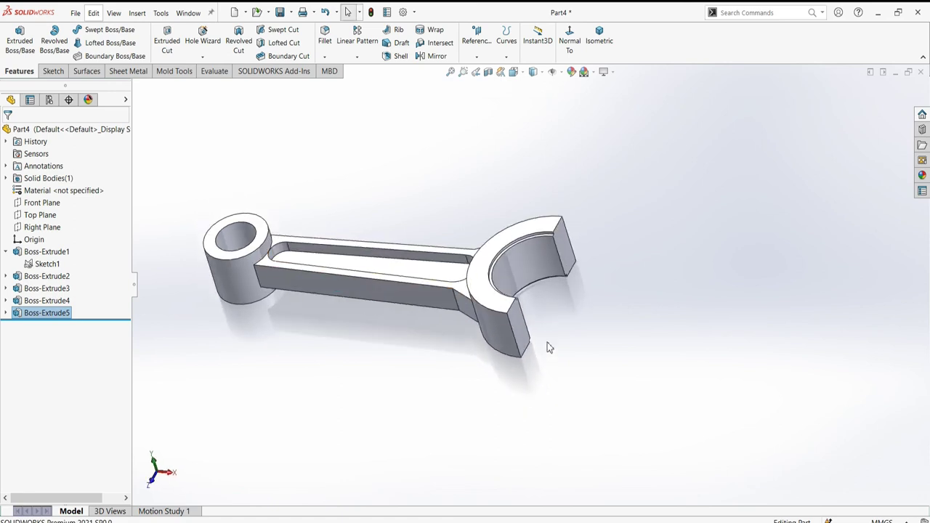
left_click(525, 338)
- Start a sketch on the big-end face and draw center rectangles at its left and right ends
left_click(574, 306)
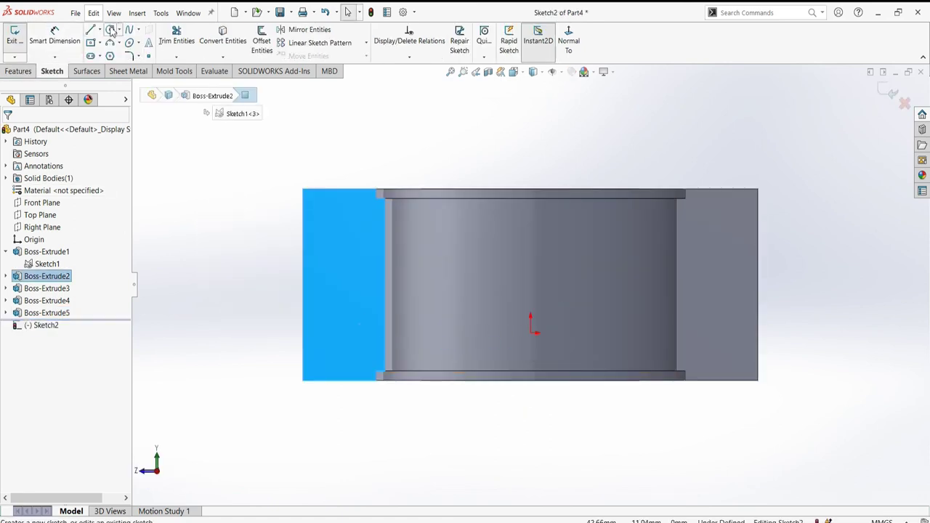
left_click(91, 44)
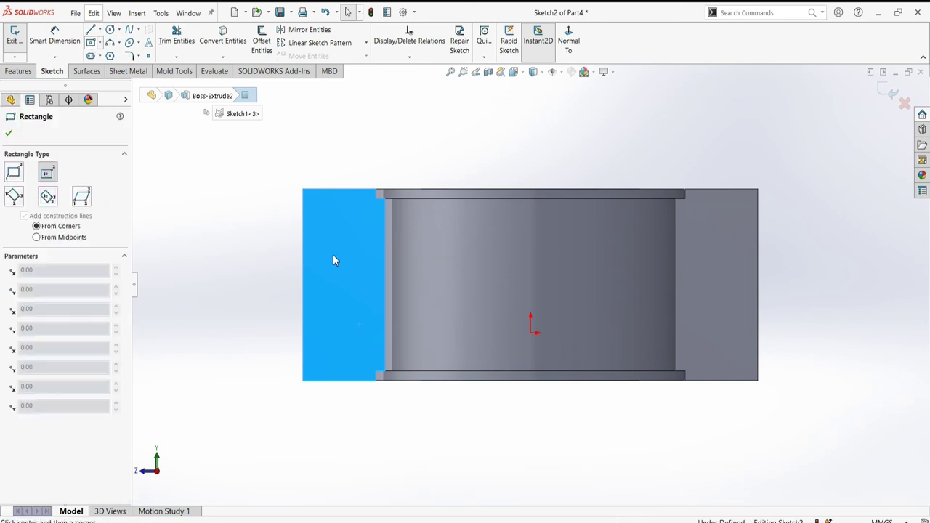
left_click(303, 284)
left_click(334, 314)
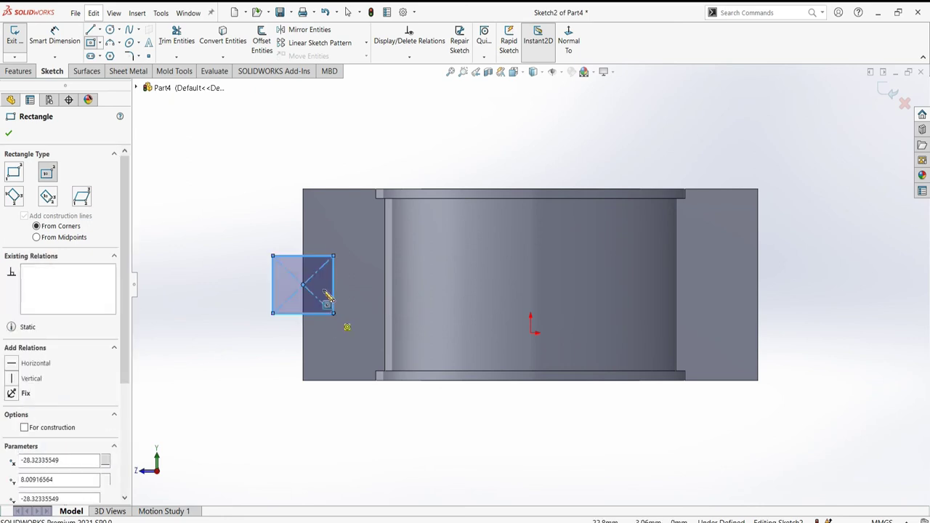
left_click(759, 285)
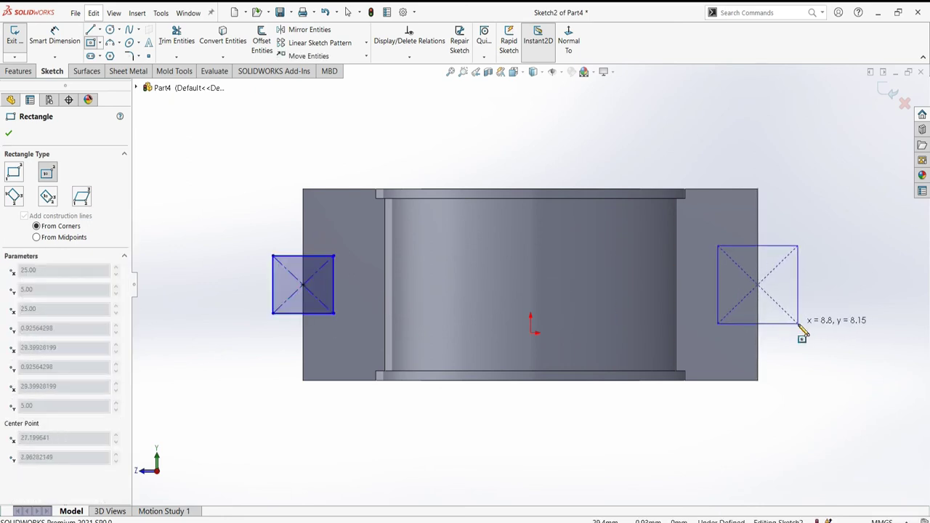
left_click(799, 325)
left_click(9, 133)
- Dimension the left rectangle to 10 × 10 mm
left_click(54, 36)
left_click(320, 256)
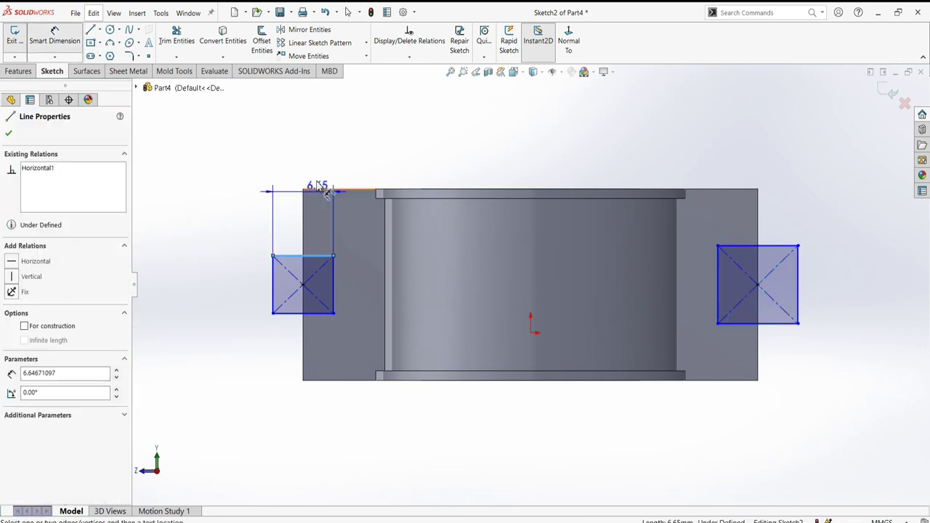
left_click(317, 181)
type("10")
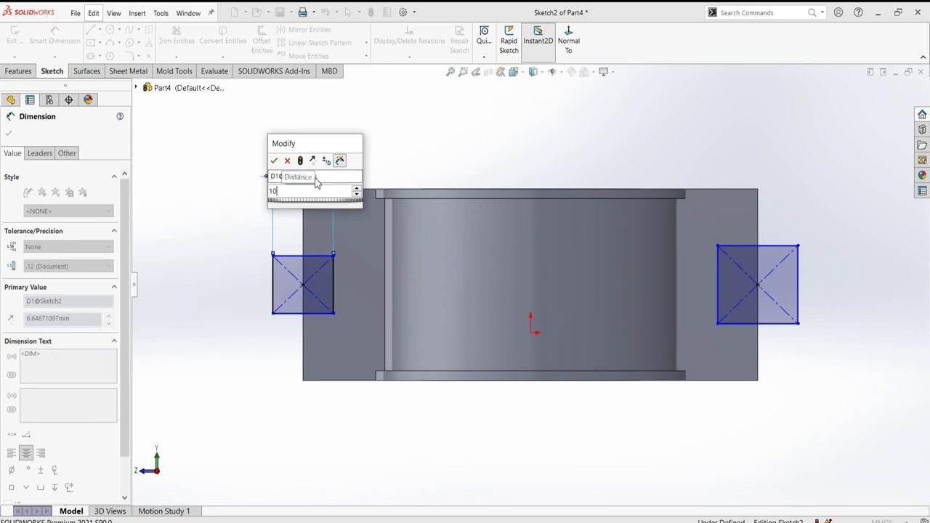
key("Return")
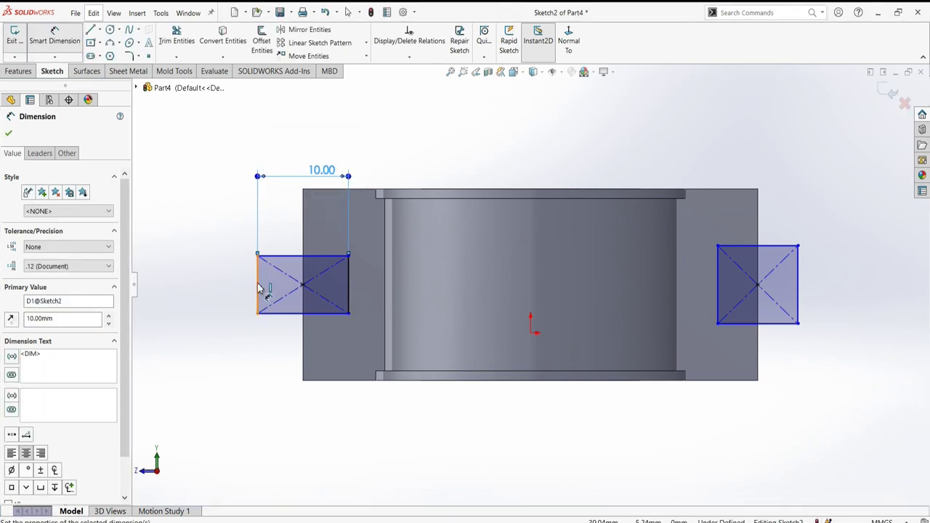
left_click(258, 288)
left_click(215, 289)
type("10")
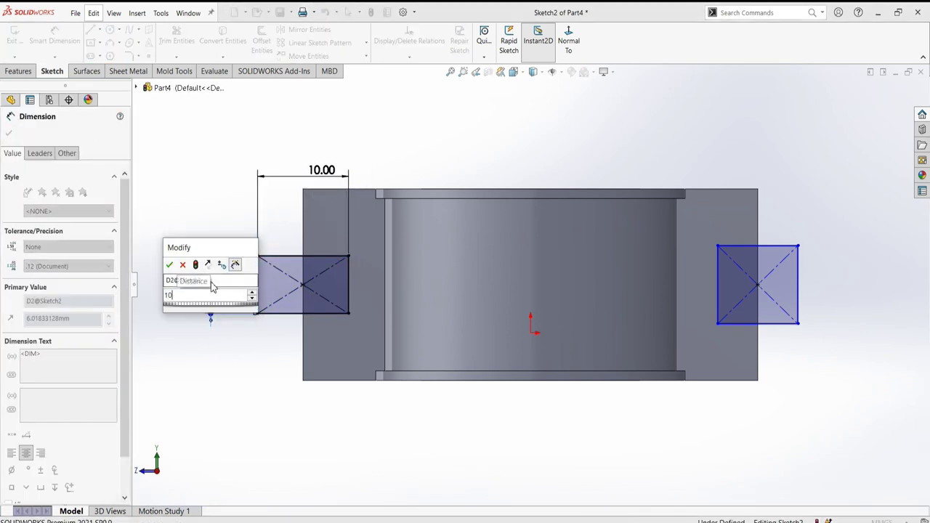
key("Return")
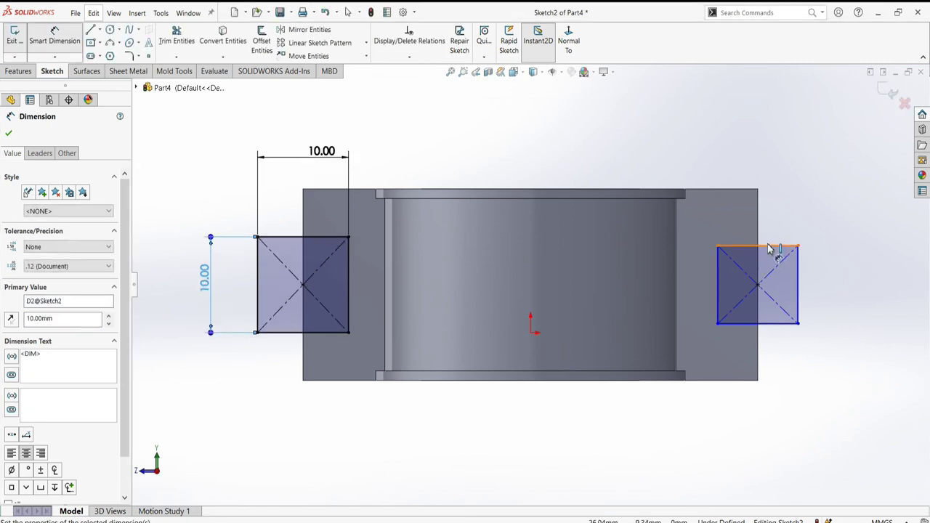
- Dimension the right rectangle to 10 × 10 mm
left_click(773, 251)
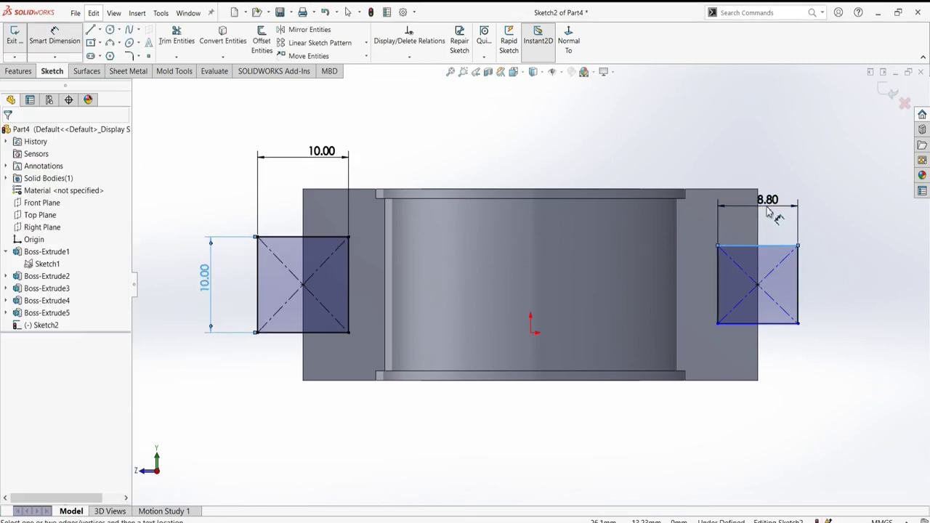
left_click(769, 209)
key("Return")
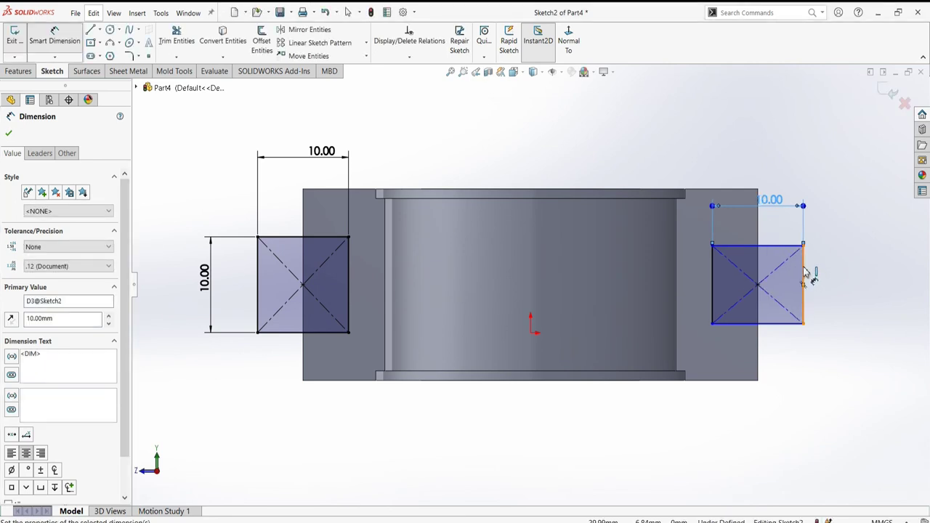
left_click(805, 273)
left_click(844, 269)
type("1")
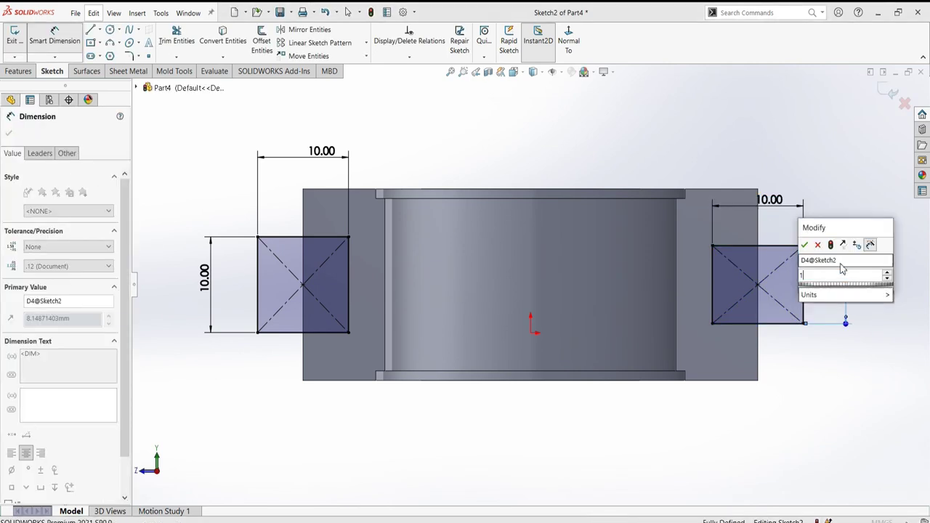
type("0")
key("Return")
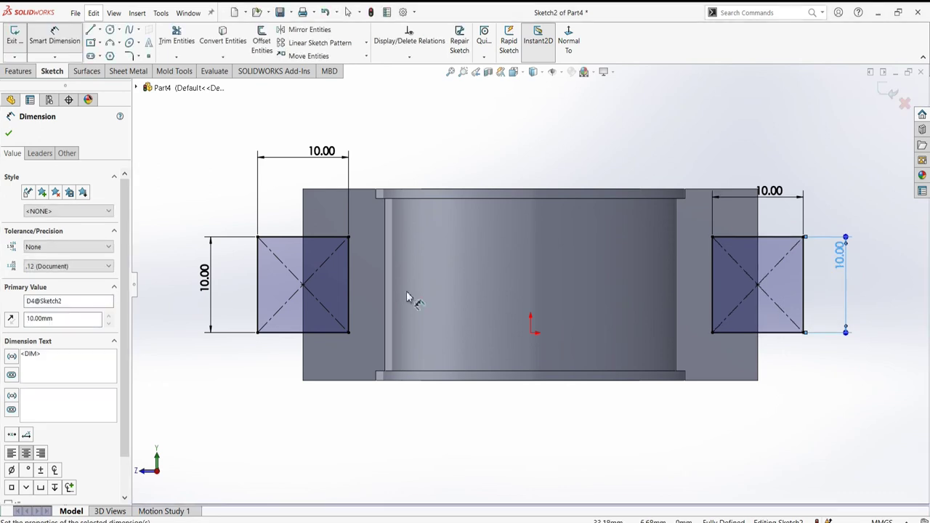
left_click(9, 136)
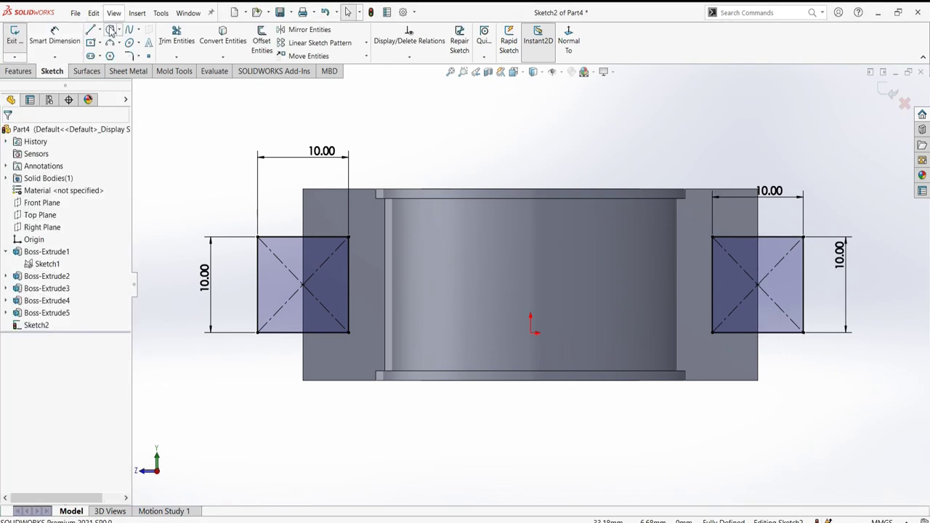
- Draw a circle centred where each square's diagonals cross
left_click(109, 30)
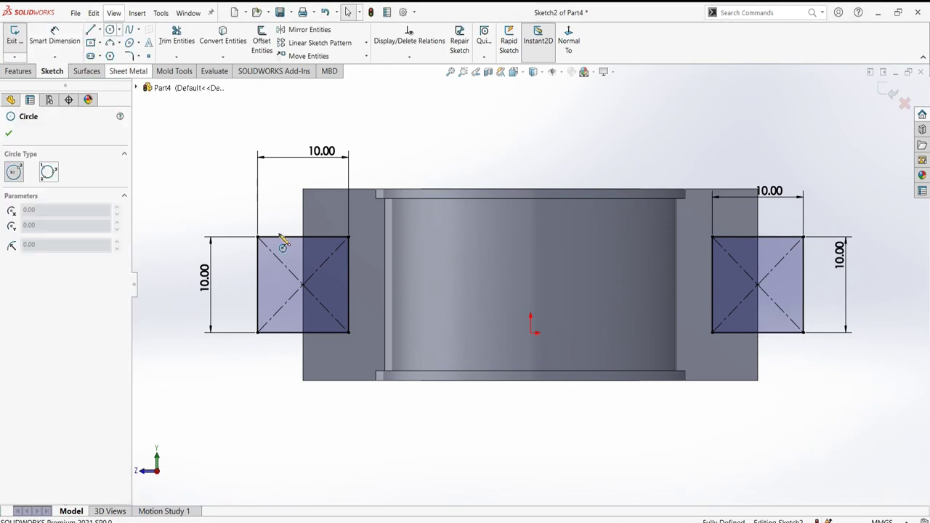
left_click(303, 285)
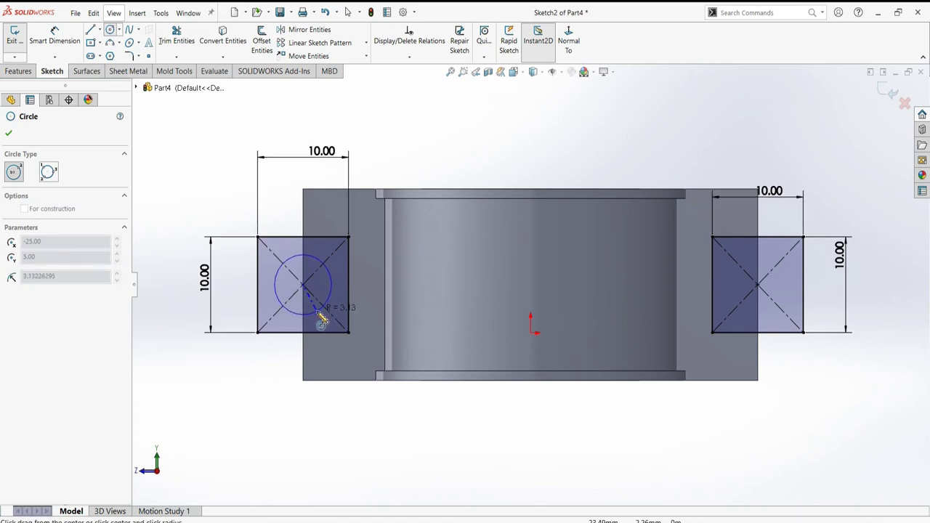
left_click(321, 320)
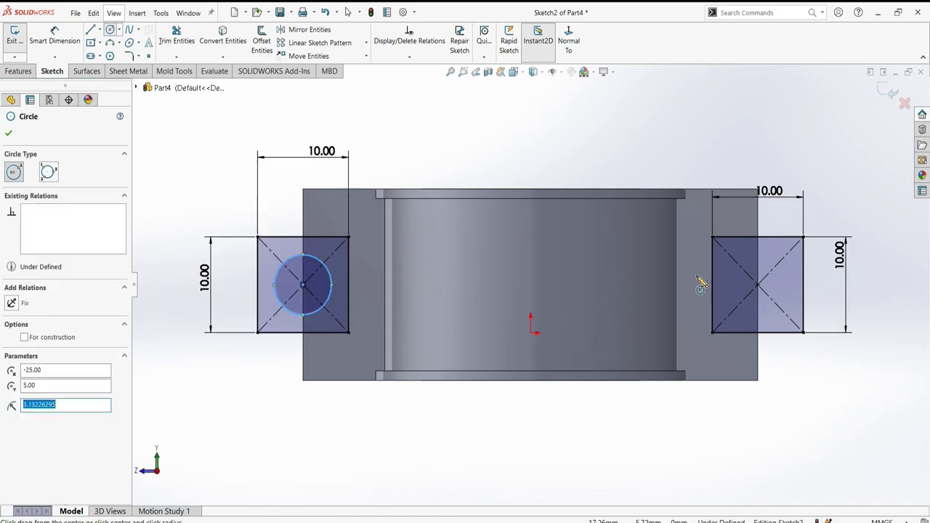
left_click(758, 285)
left_click(770, 311)
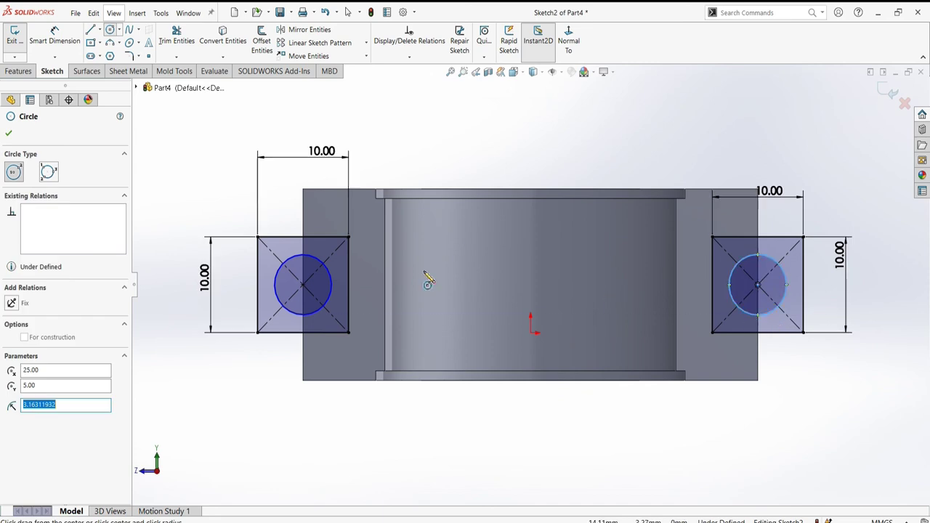
left_click(11, 129)
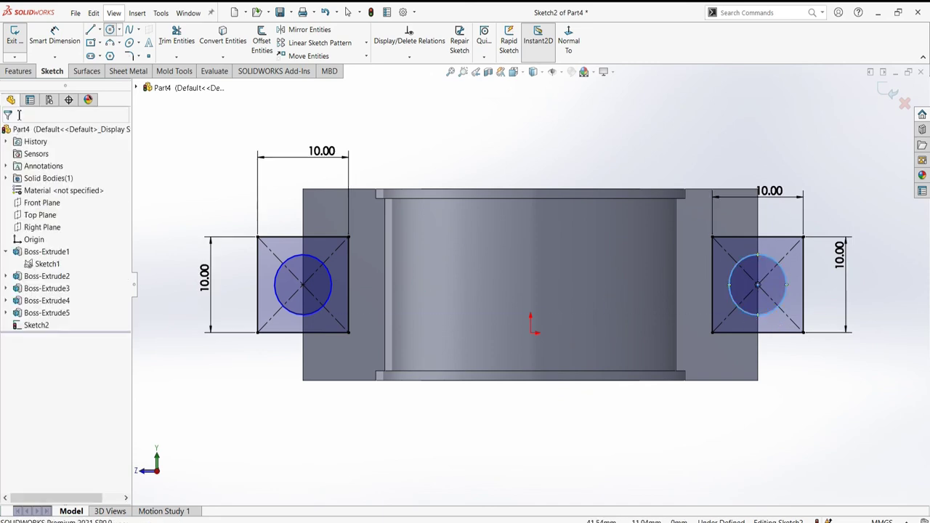
- Dimension both circles to Ø8 mm
left_click(308, 259)
left_click(306, 210)
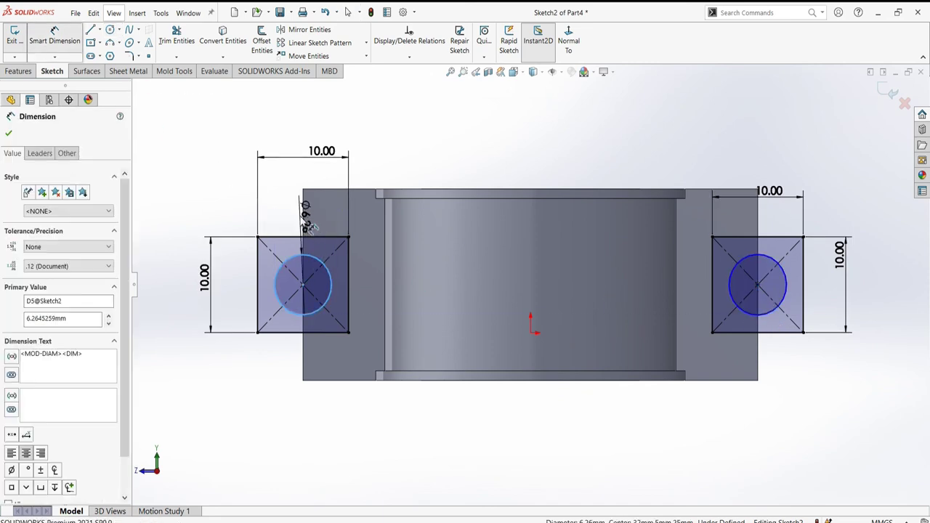
type("8")
key("Return")
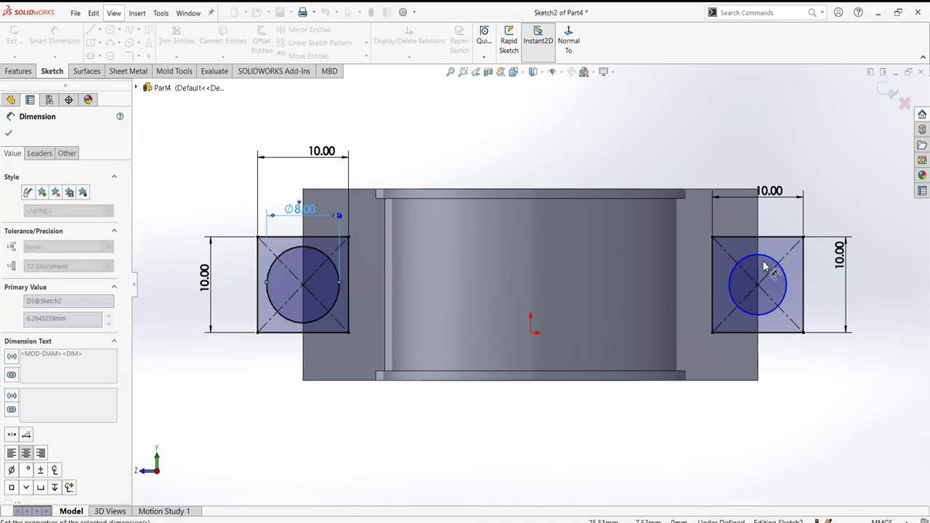
left_click(769, 261)
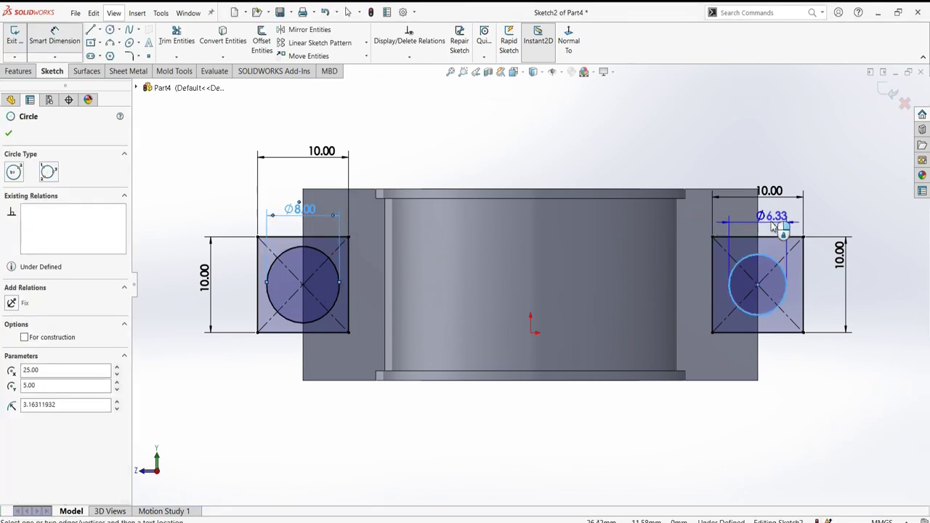
left_click(780, 228)
type("8")
key("Return")
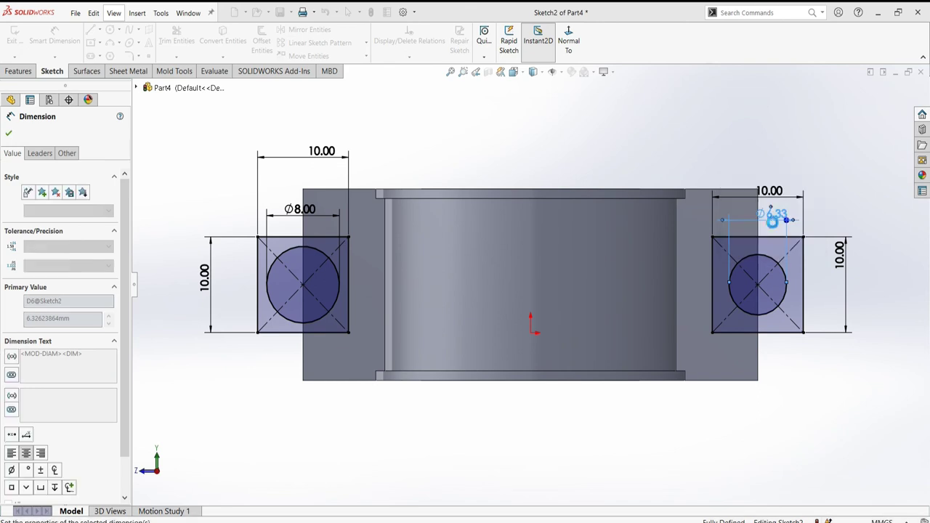
left_click(10, 133)
left_click(16, 71)
- Extrude the two square lug outlines 10 mm, reversed to run into the big end
left_click(21, 61)
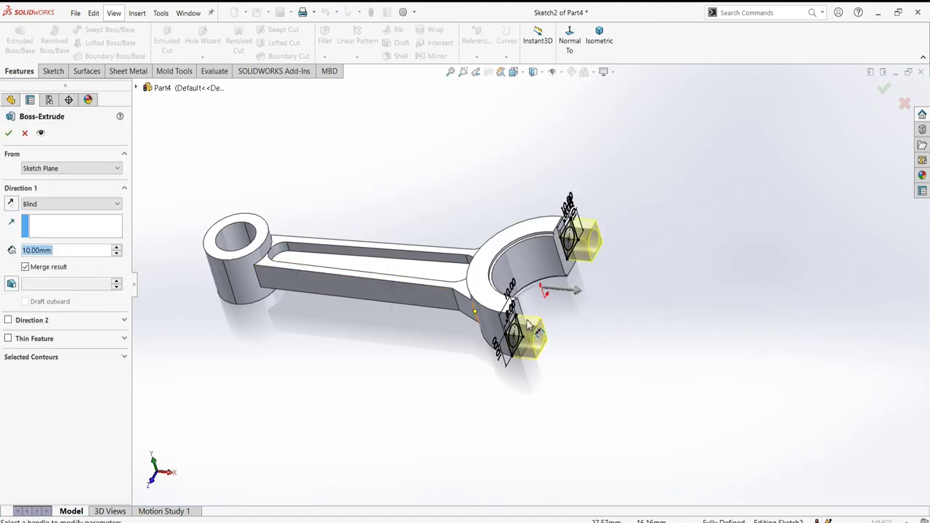
mouse_move(591, 348)
middle_mouse_down()
mouse_move(615, 361)
mouse_move(640, 341)
mouse_move(635, 362)
middle_mouse_up()
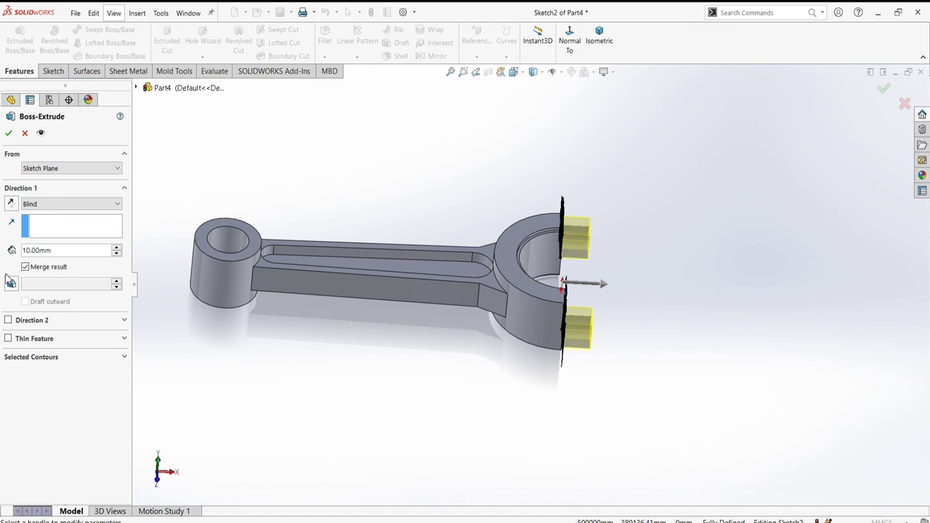
left_click(9, 205)
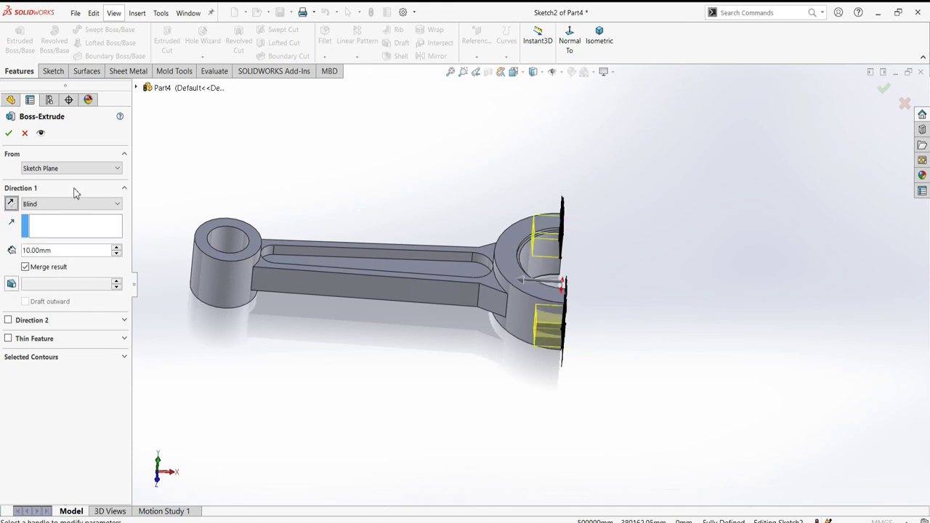
left_click(9, 135)
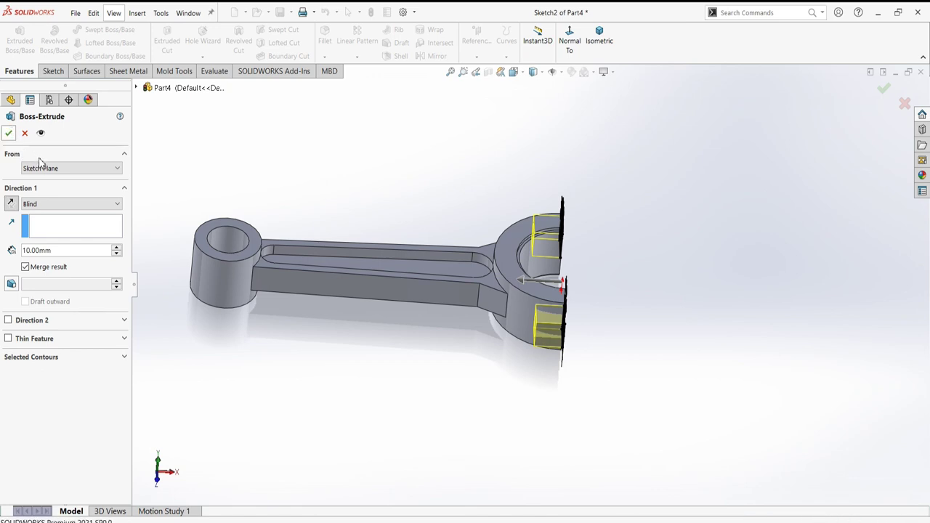
- Start an extruded cut from Sketch2 under Boss-Extrude6 and orbit to face the lugs
left_click(7, 326)
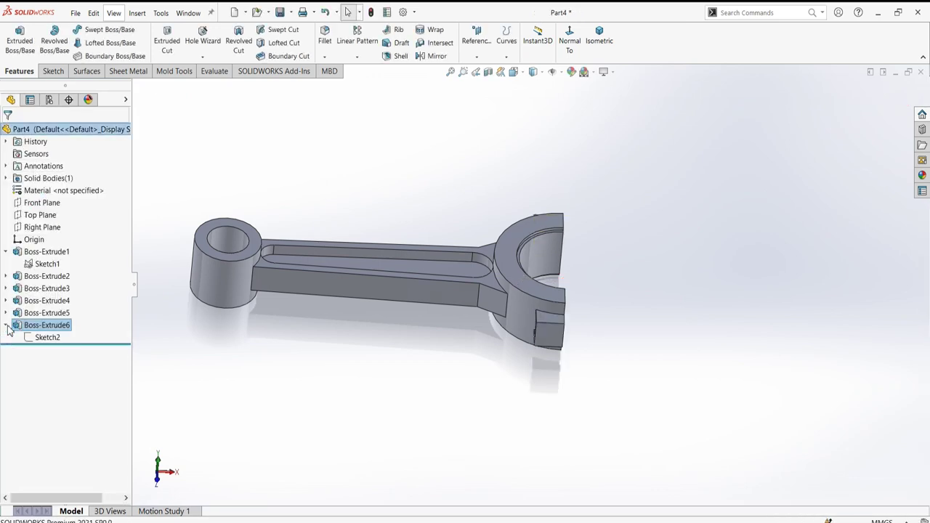
left_click(43, 338)
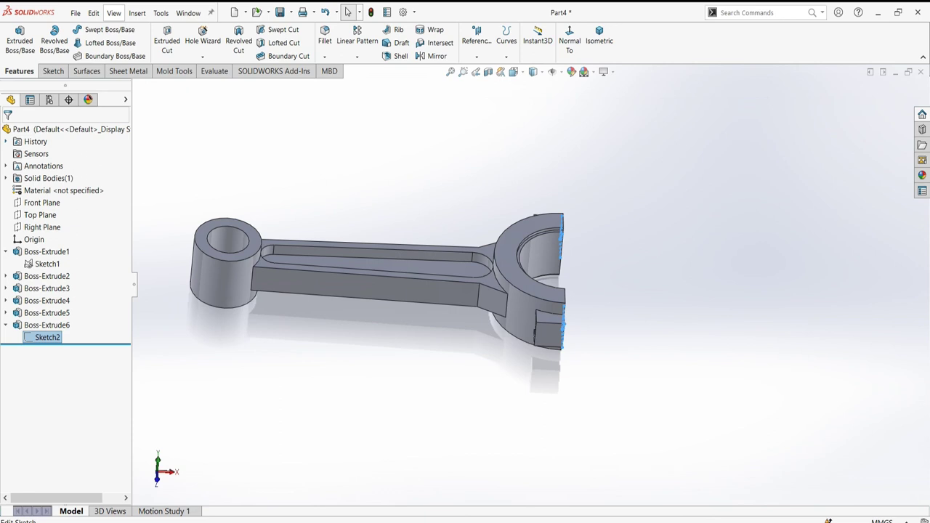
left_click(167, 40)
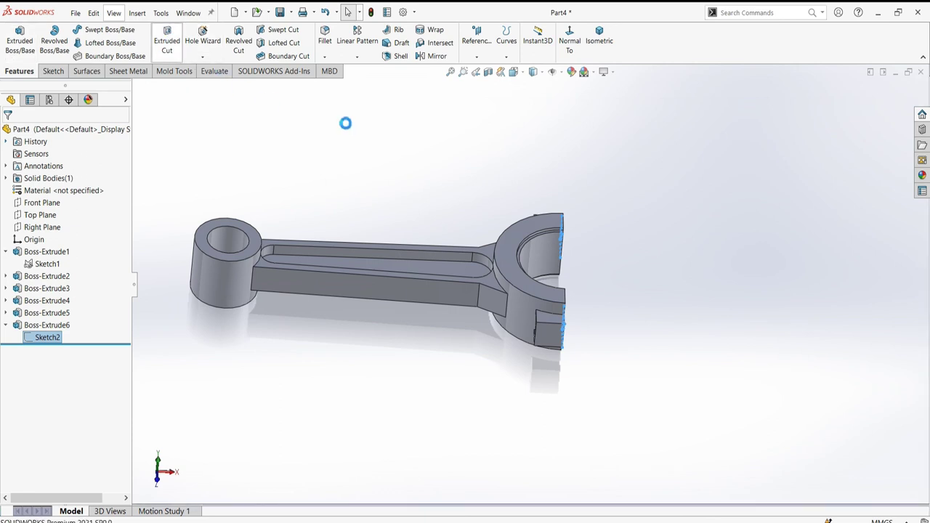
mouse_move(644, 233)
middle_mouse_down()
mouse_move(564, 261)
mouse_move(531, 191)
mouse_move(558, 218)
mouse_move(469, 269)
middle_mouse_up()
scroll(349, 298, "down", 3)
mouse_move(349, 299)
middle_mouse_down()
mouse_move(519, 308)
mouse_move(488, 313)
mouse_move(536, 343)
mouse_move(532, 316)
middle_mouse_up()
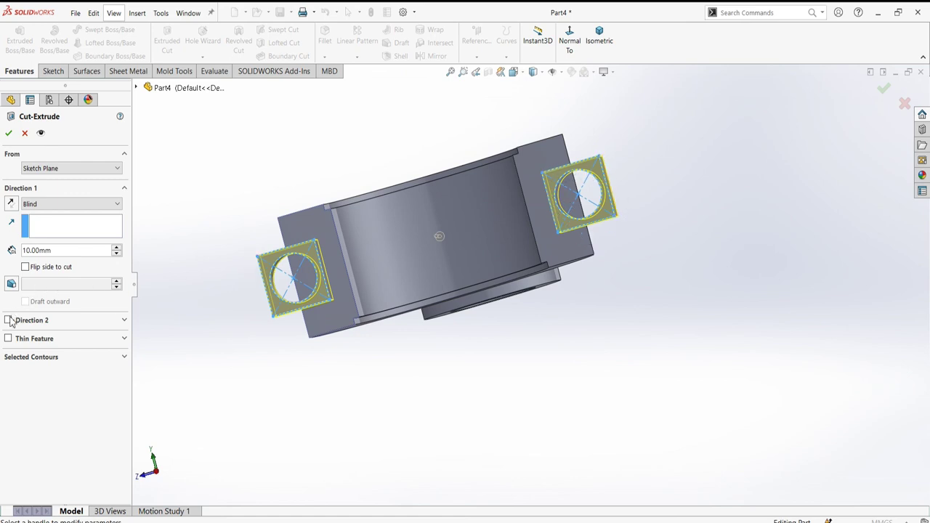
- Replace Sketch2 in the cut's selected contours with the left and right lug circle regions
left_click(124, 358)
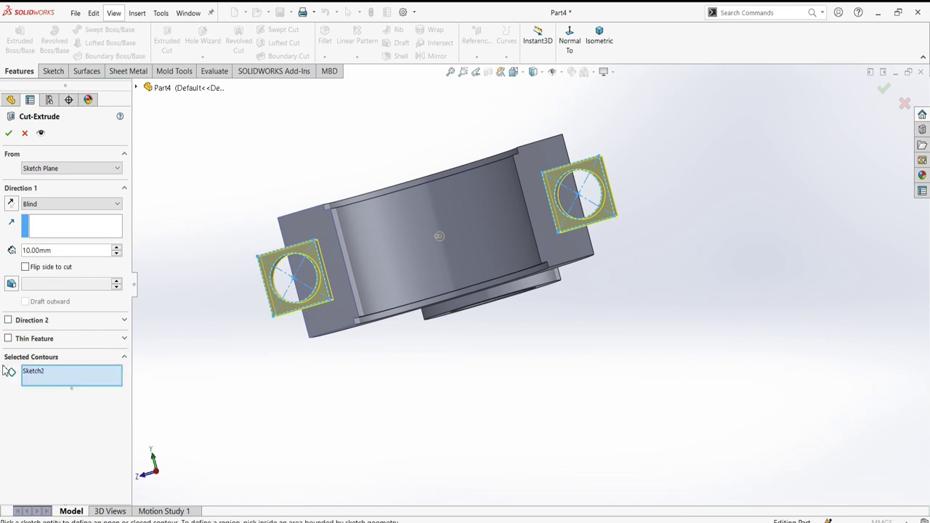
right_click(40, 374)
left_click(65, 386)
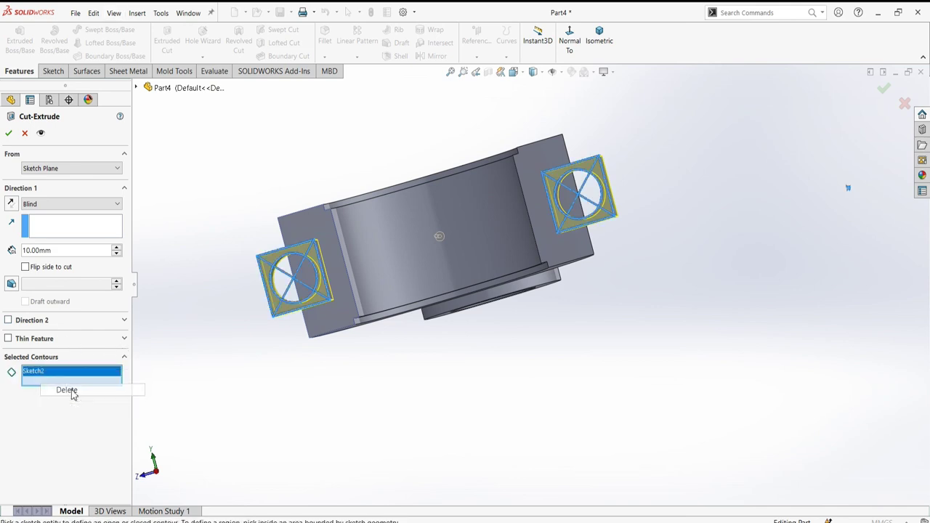
left_click(299, 284)
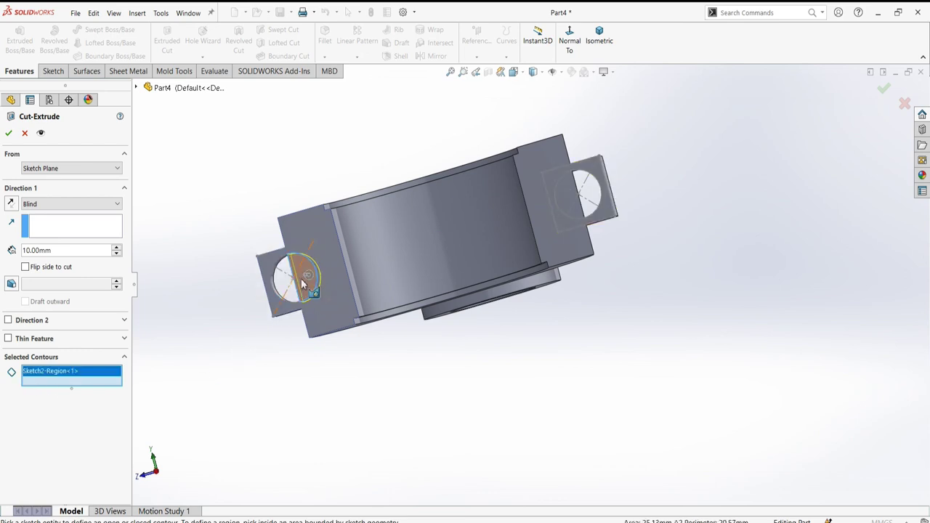
left_click(286, 282)
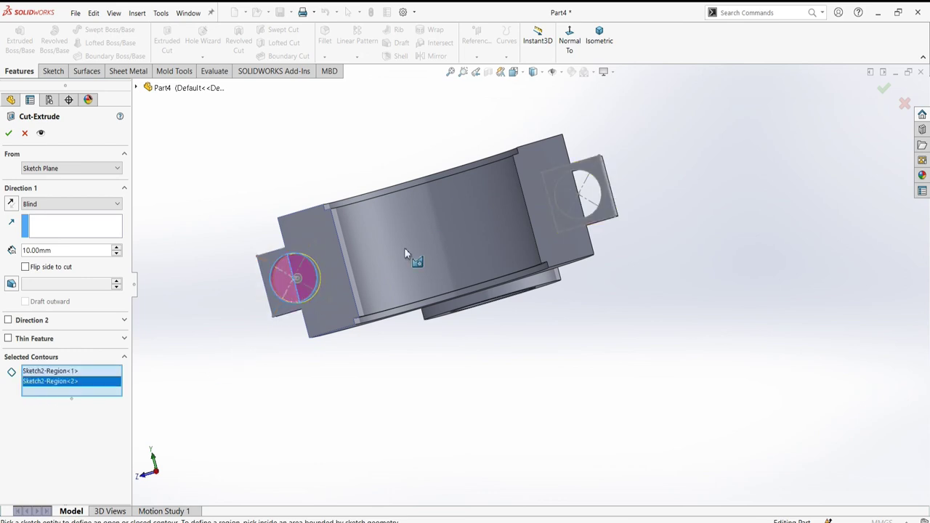
left_click(591, 211)
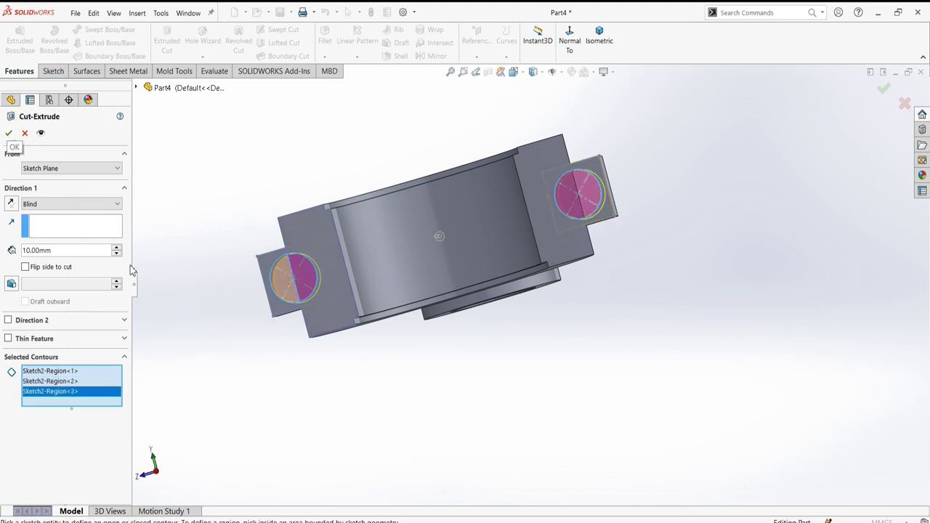
- Set the cut depth to 20 mm and accept the holes through both lugs
mouse_move(188, 291)
middle_mouse_down()
mouse_move(297, 319)
mouse_move(290, 367)
middle_mouse_up()
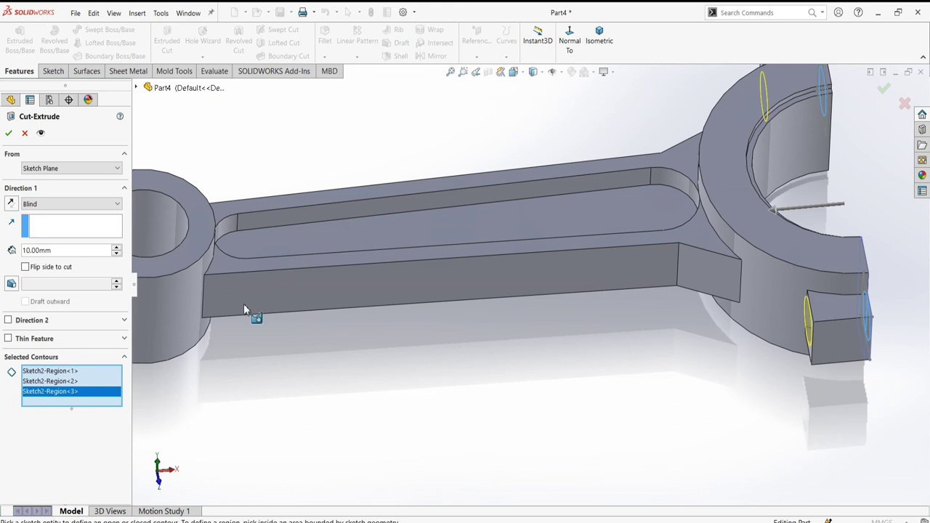
left_click(117, 250)
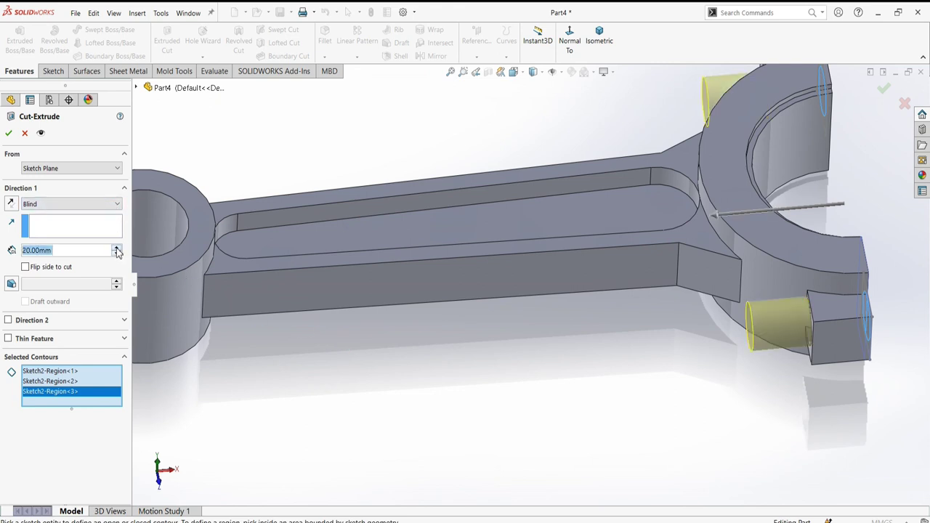
left_click(9, 134)
mouse_move(572, 197)
middle_mouse_down()
mouse_move(502, 201)
mouse_move(530, 245)
mouse_move(513, 172)
mouse_move(523, 183)
mouse_move(511, 262)
mouse_move(490, 177)
mouse_move(484, 247)
mouse_move(485, 208)
mouse_move(505, 253)
mouse_move(523, 254)
middle_mouse_up()
scroll(515, 232, "up", 5)
- Apply polished steel from the Metal > Steel appearances to the whole connecting rod body
left_click(922, 177)
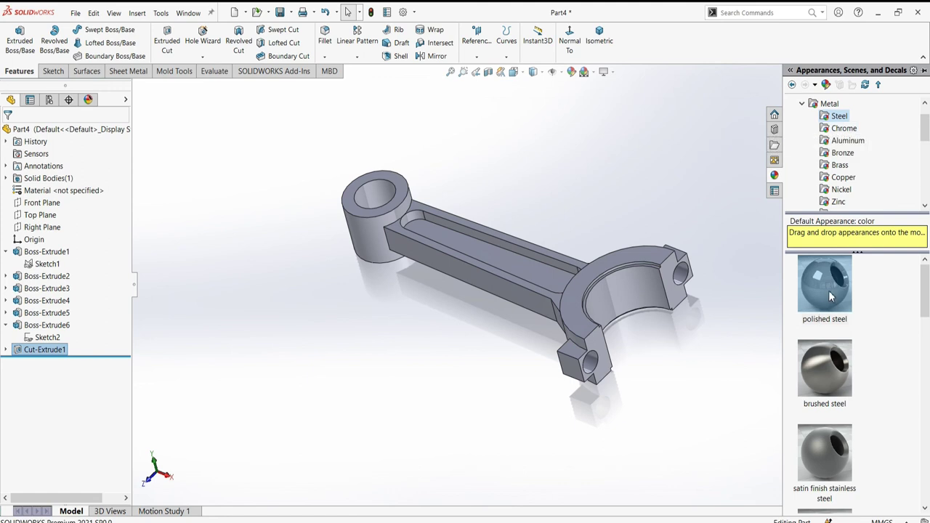
left_click_drag(833, 292, 553, 275)
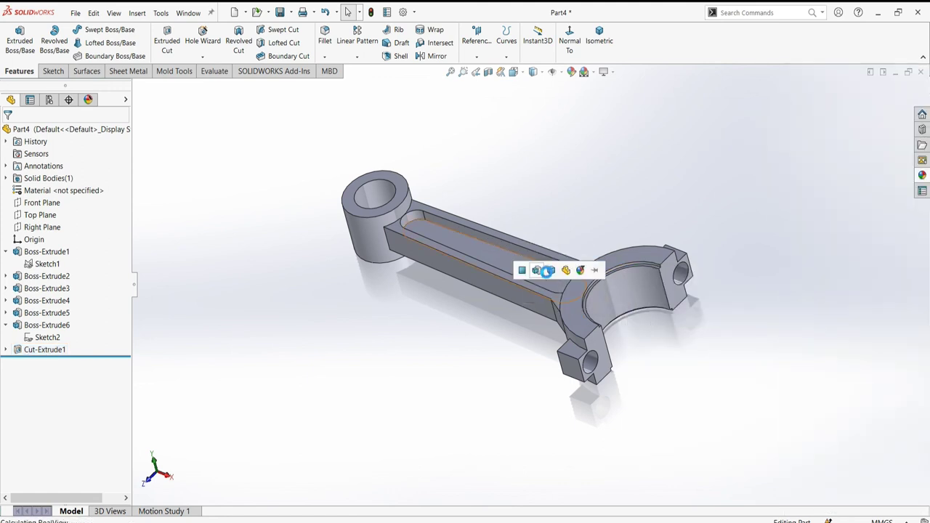
left_click(554, 271)
mouse_move(554, 271)
middle_mouse_down()
mouse_move(602, 171)
mouse_move(586, 119)
mouse_move(637, 228)
mouse_move(575, 322)
mouse_move(604, 307)
mouse_move(567, 133)
mouse_move(588, 185)
mouse_move(584, 239)
mouse_move(604, 243)
mouse_move(629, 179)
mouse_move(650, 160)
mouse_move(644, 245)
mouse_move(619, 291)
mouse_move(623, 312)
mouse_move(616, 283)
middle_mouse_up()
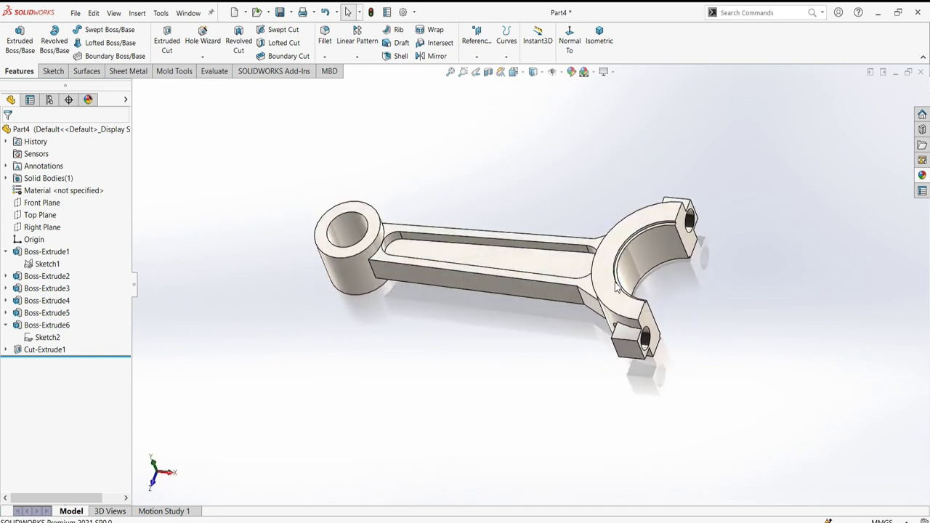